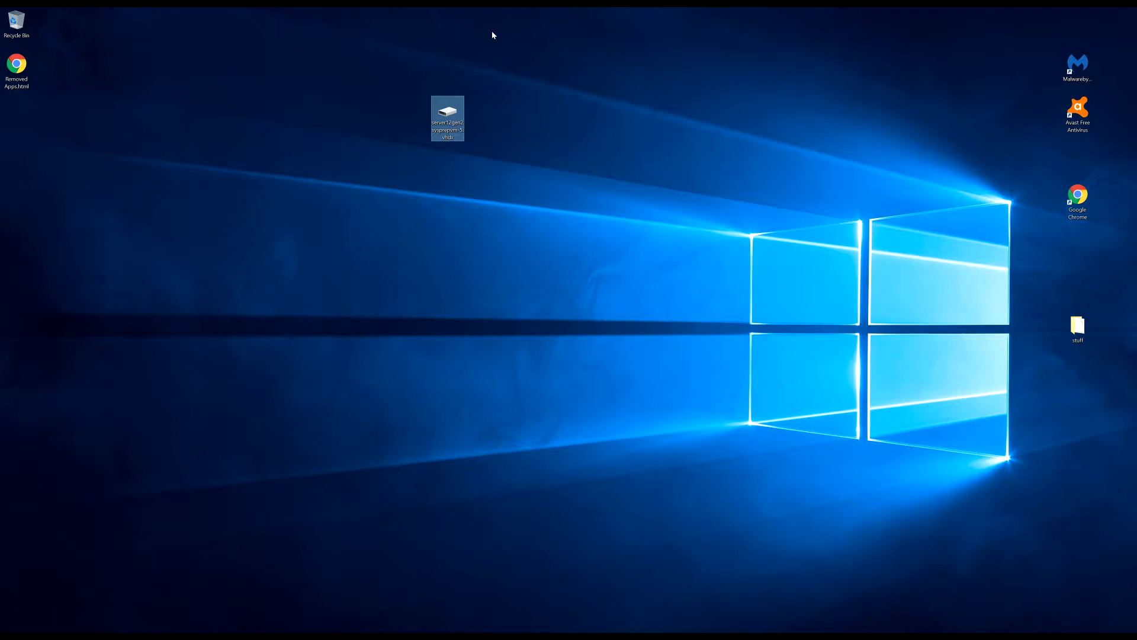
Launch Hyper-V Manager from a Start menu search for 'hyp'
mouse_move(520, 9)
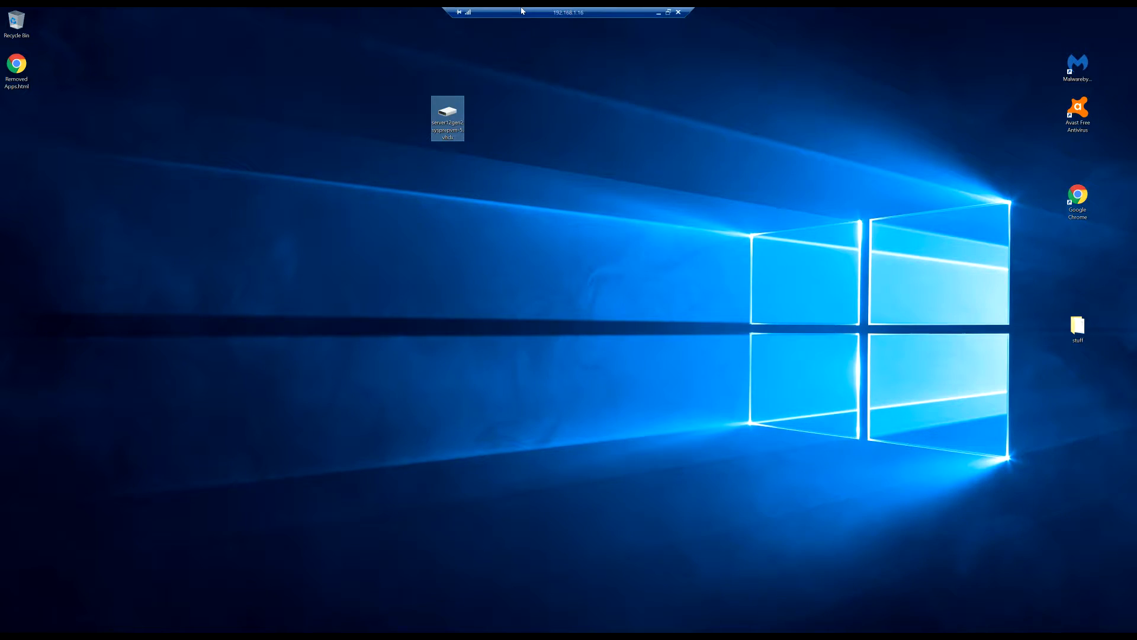
key(super)
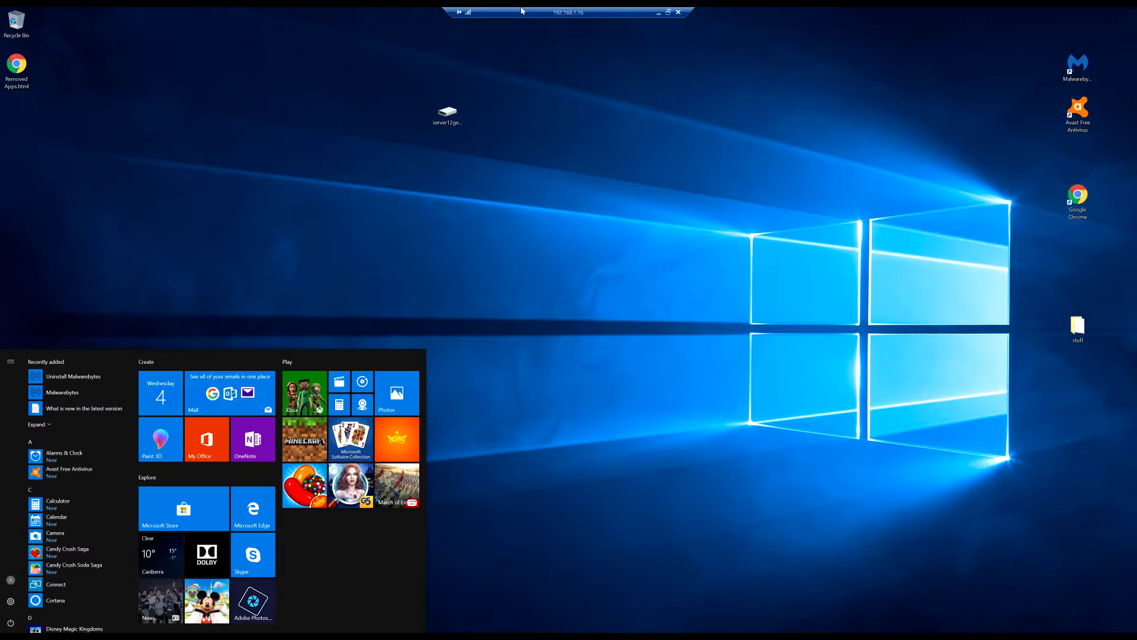
text(hyp)
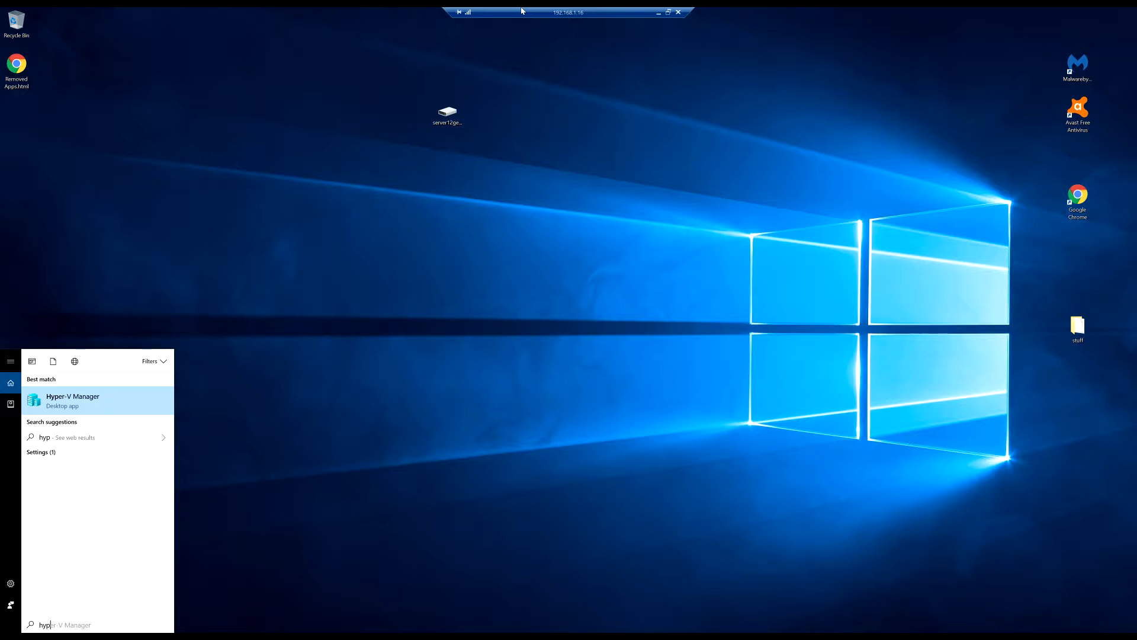
key(Return)
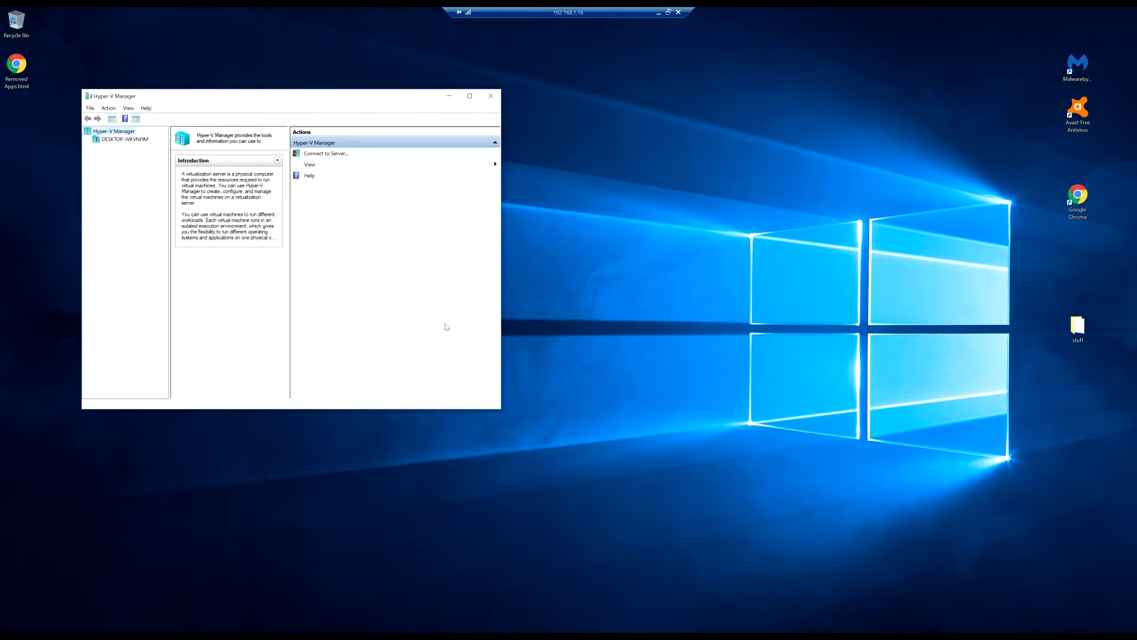
key(super)
key(super)
key(super)
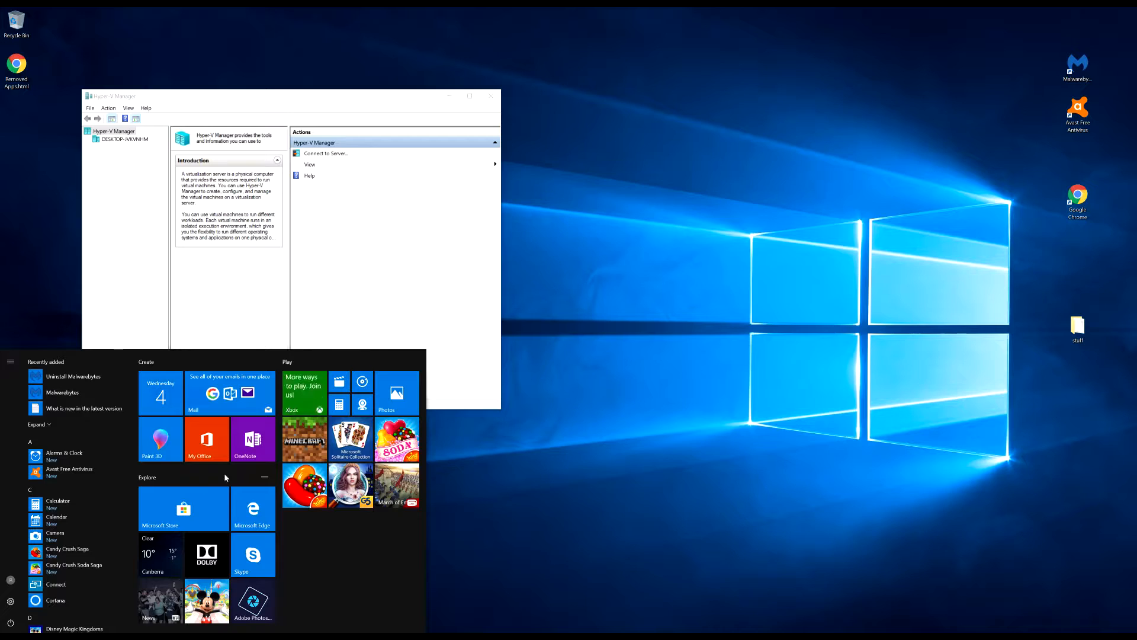
text(progra)
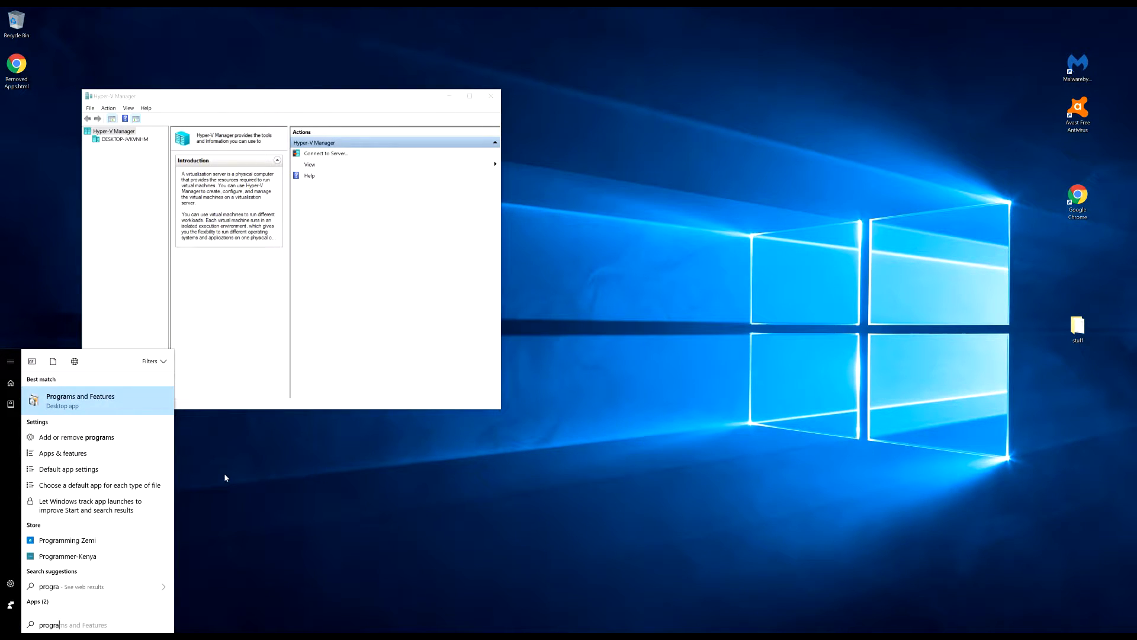
key(Return)
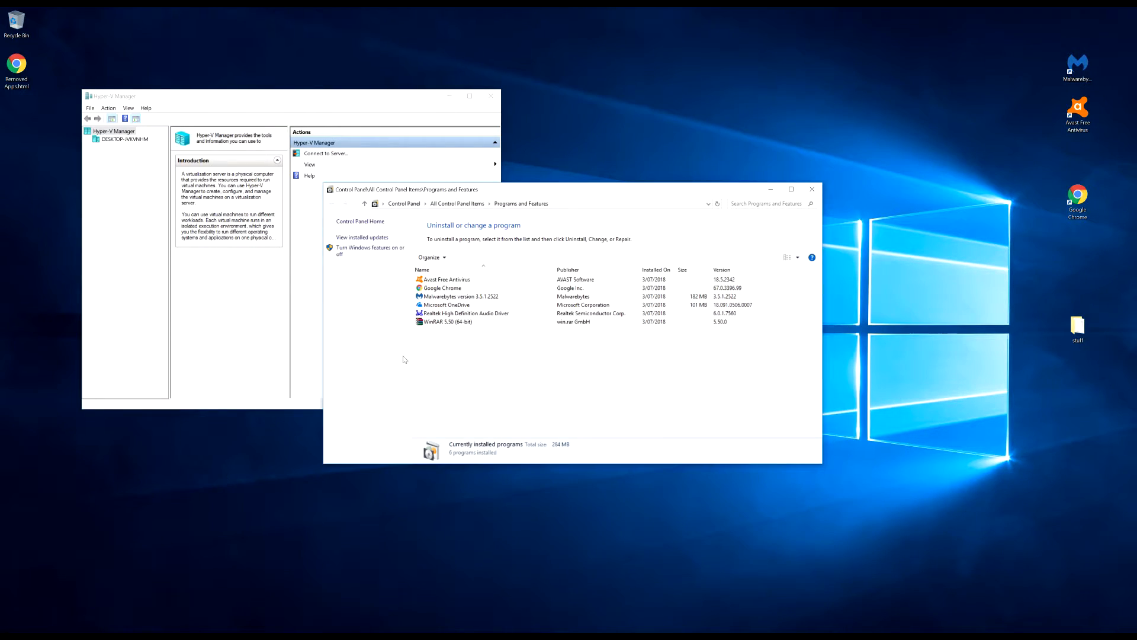
click(368, 250)
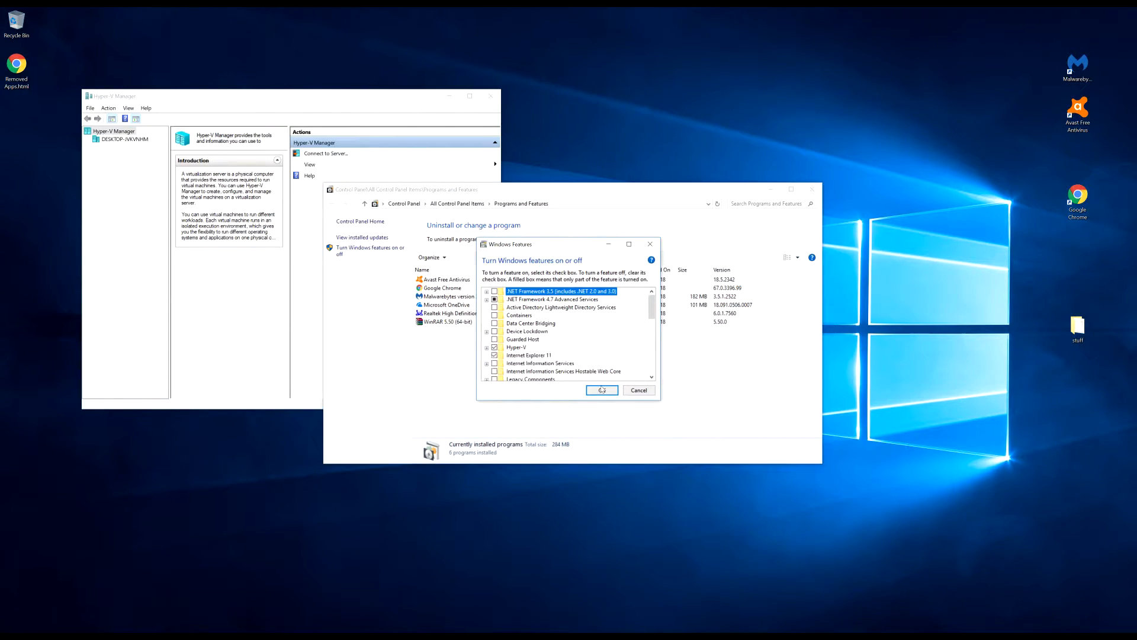
click(650, 244)
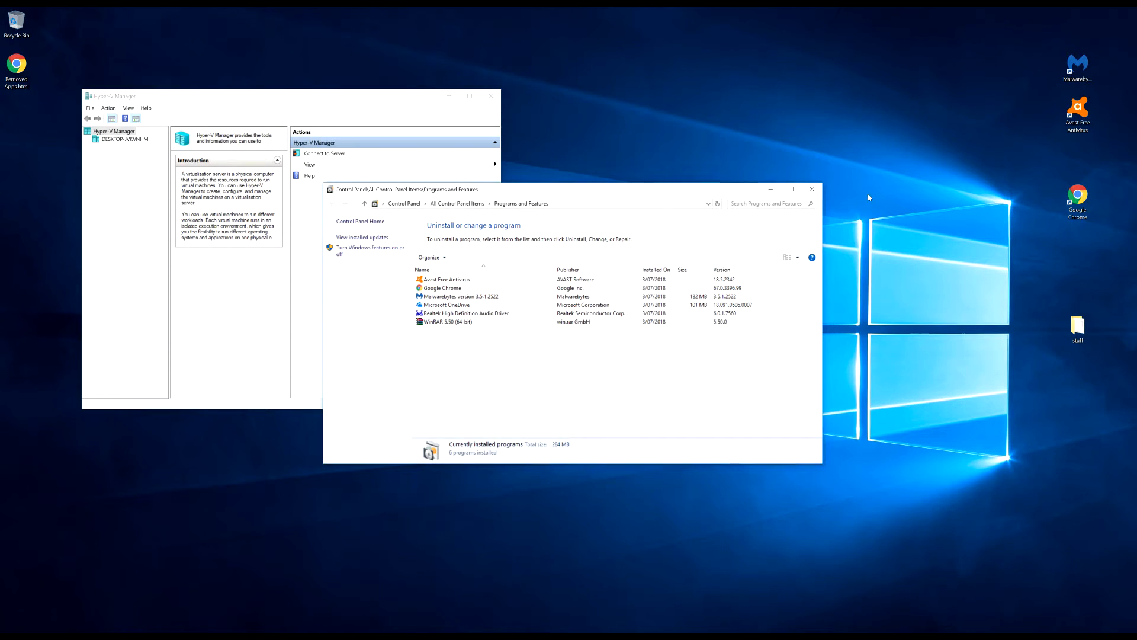
click(812, 190)
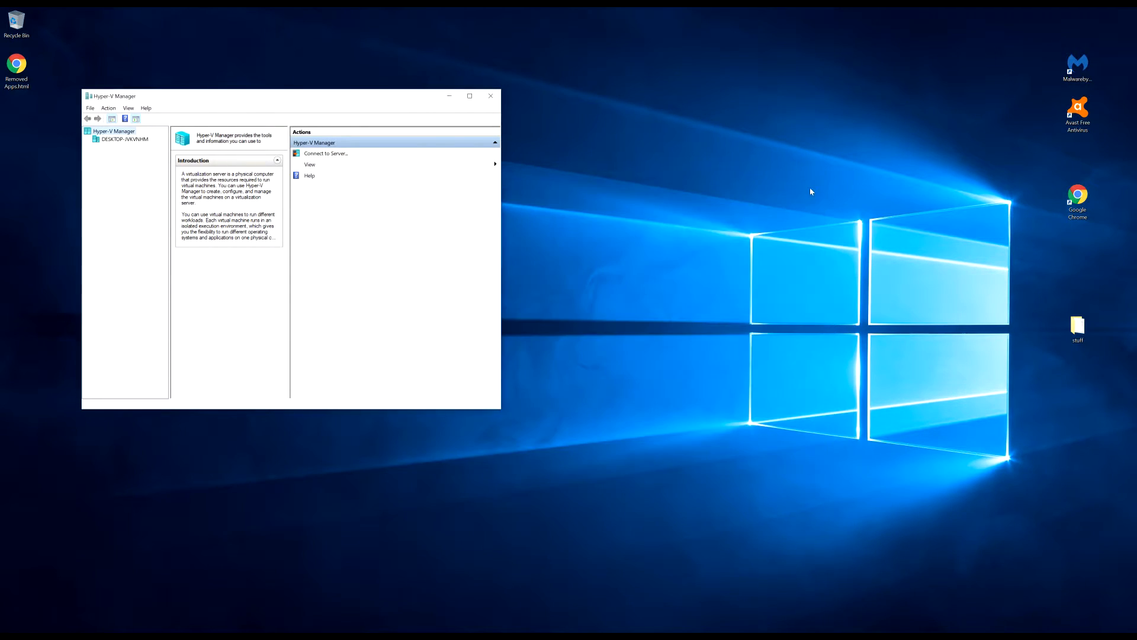
Maximize the Hyper-V Manager window to full screen
double_click(314, 101)
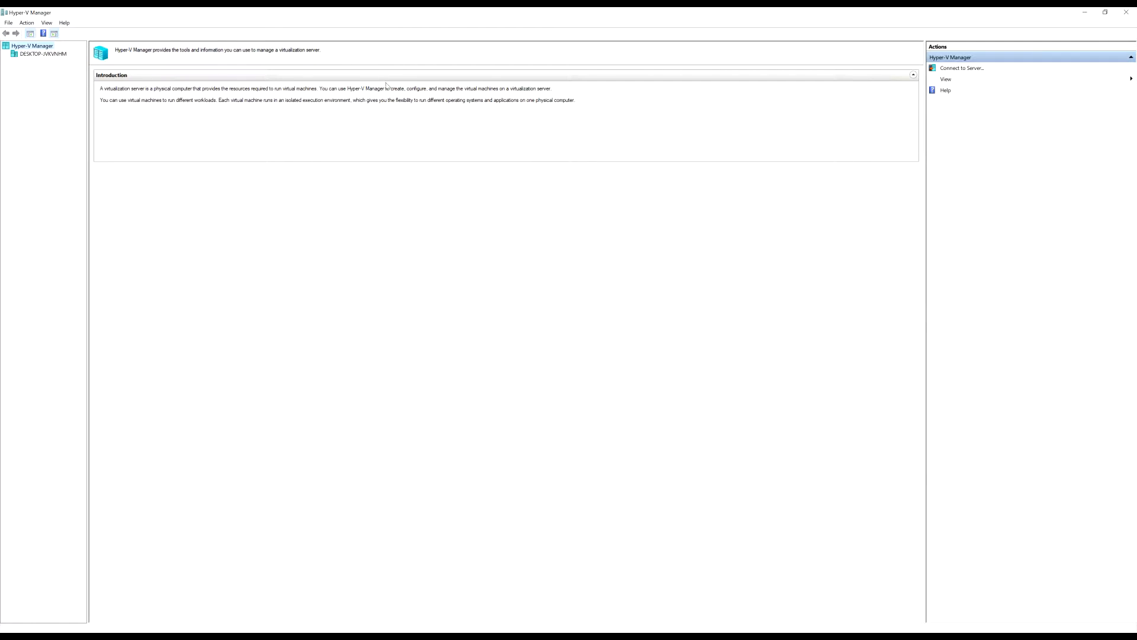
double_click(339, 11)
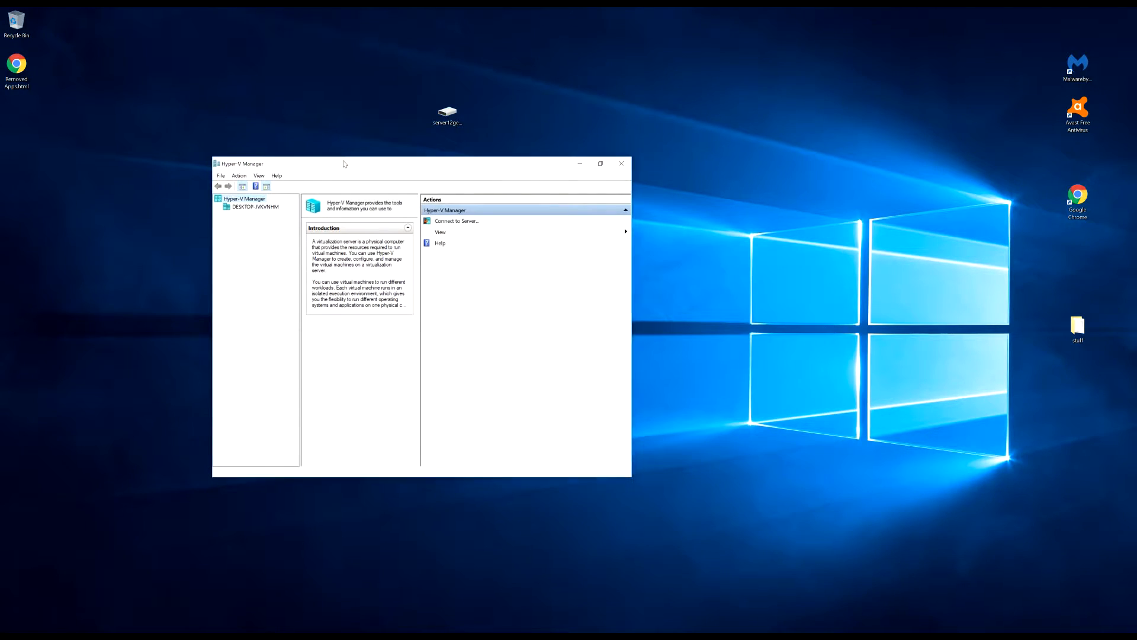
double_click(345, 164)
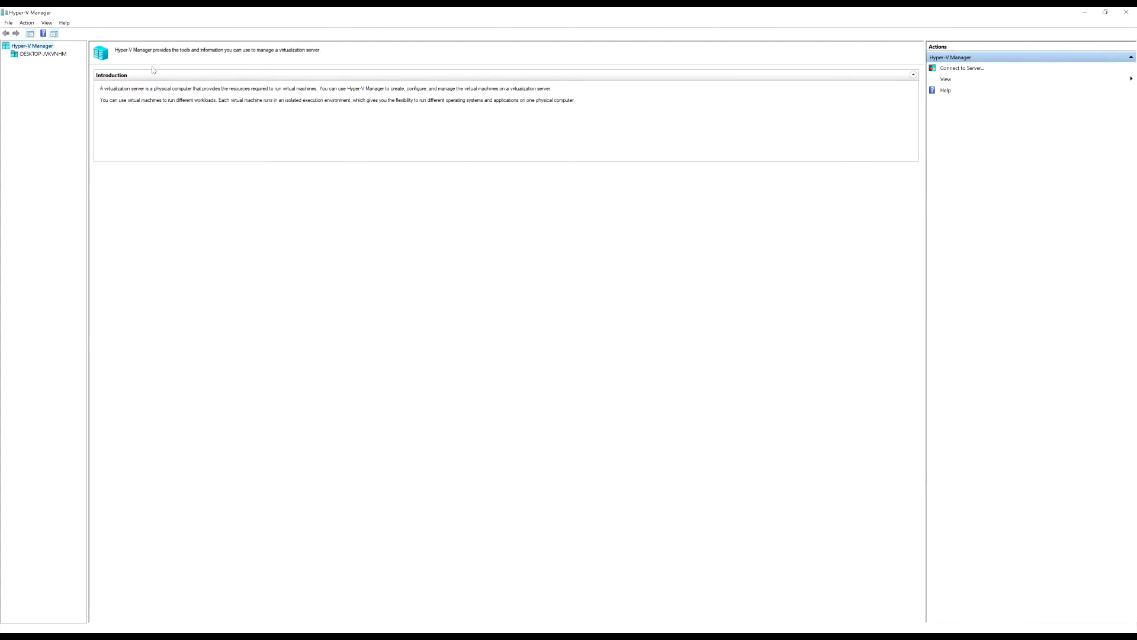
Open and dismiss Connect to Server and Quick Create, then start the New Virtual Machine Wizard
click(956, 69)
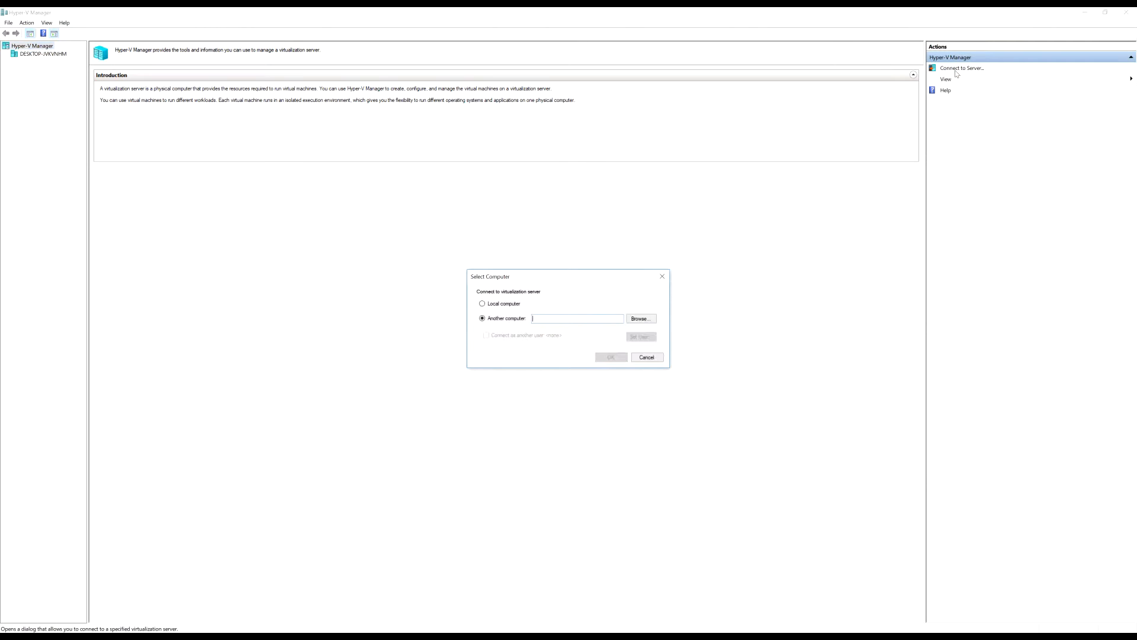
click(662, 276)
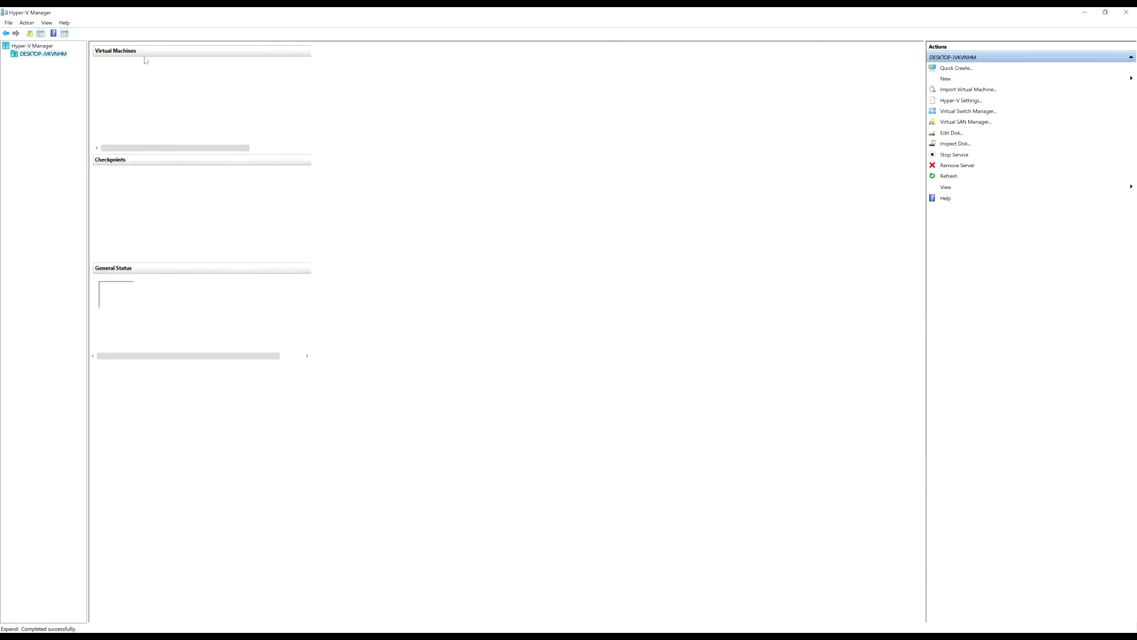
click(956, 69)
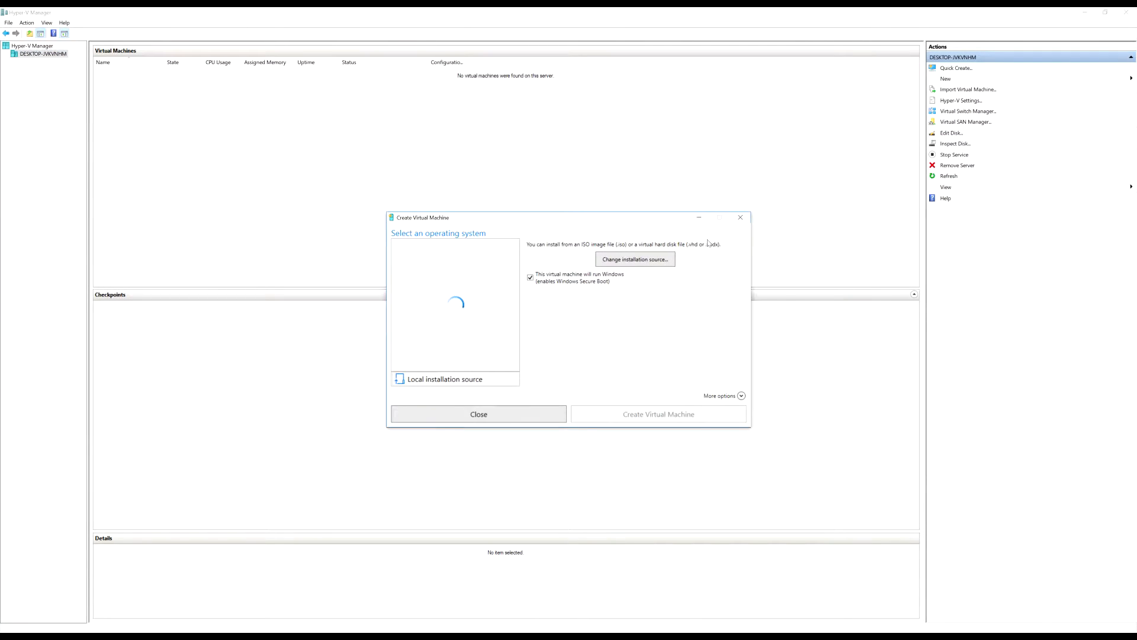
click(740, 217)
mouse_move(974, 81)
click(1093, 80)
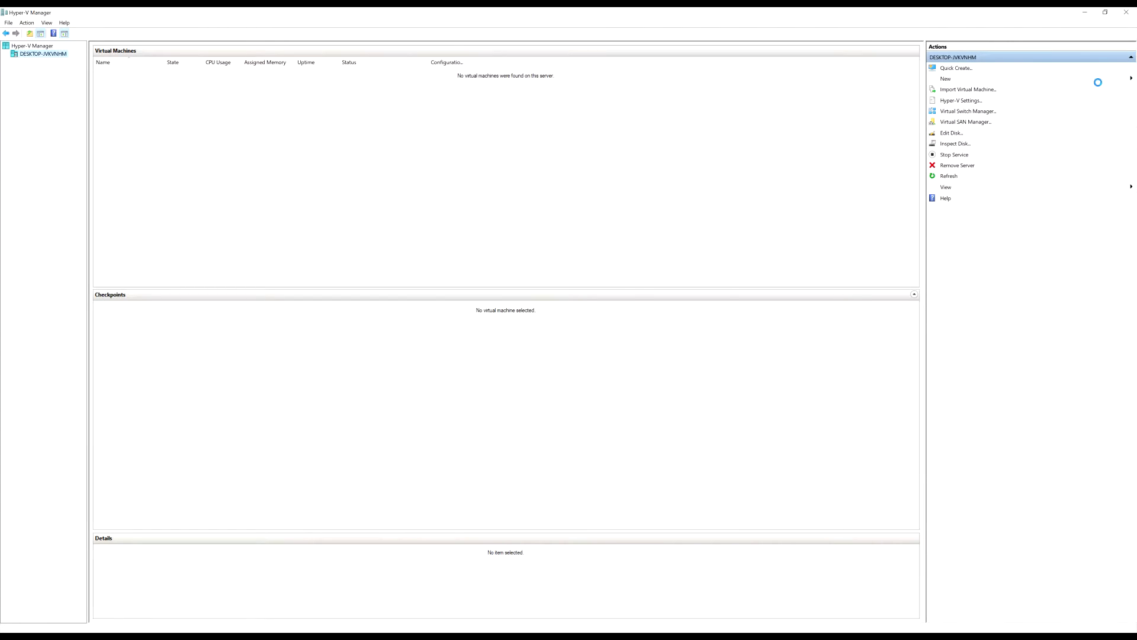
Name the machine VM1 and choose to store it in a different location on E:
click(633, 429)
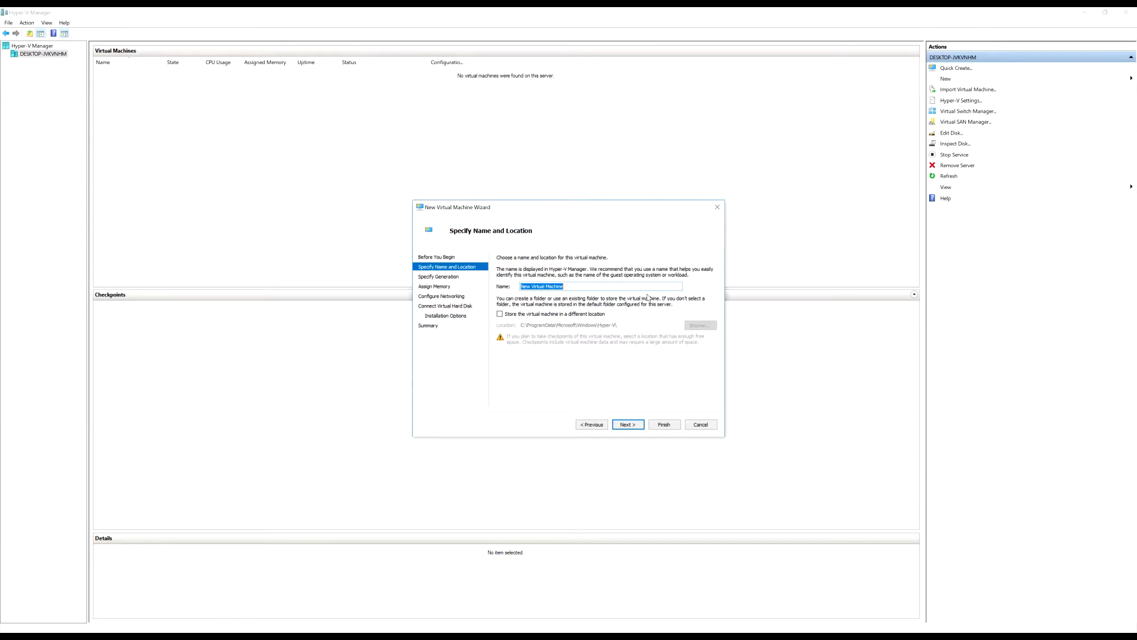
text(VM1)
click(574, 314)
click(713, 325)
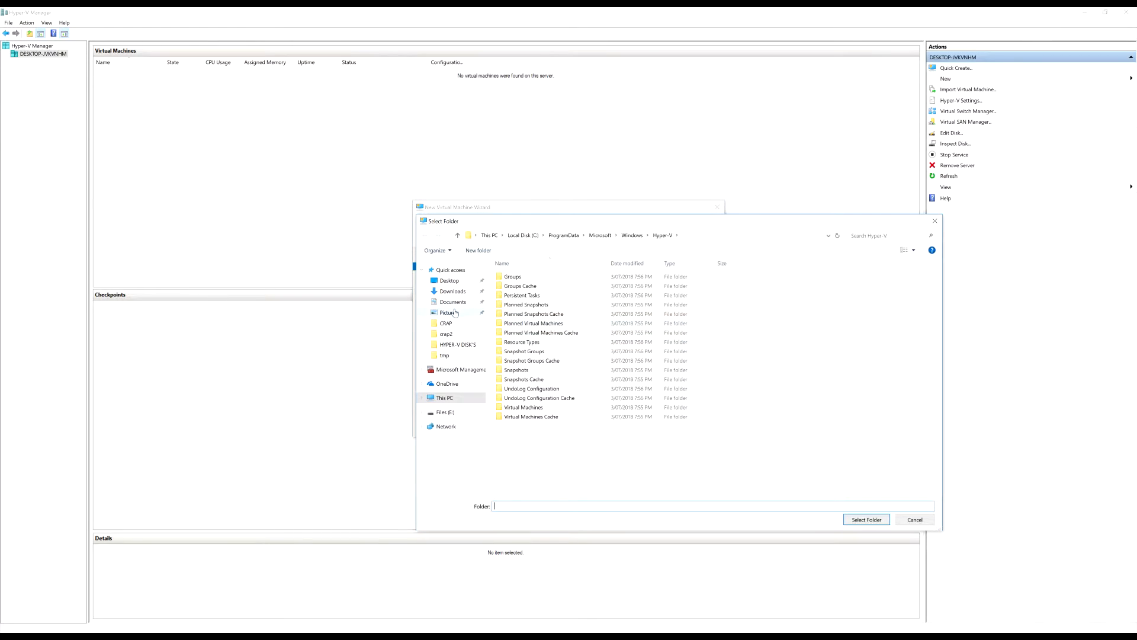
click(443, 413)
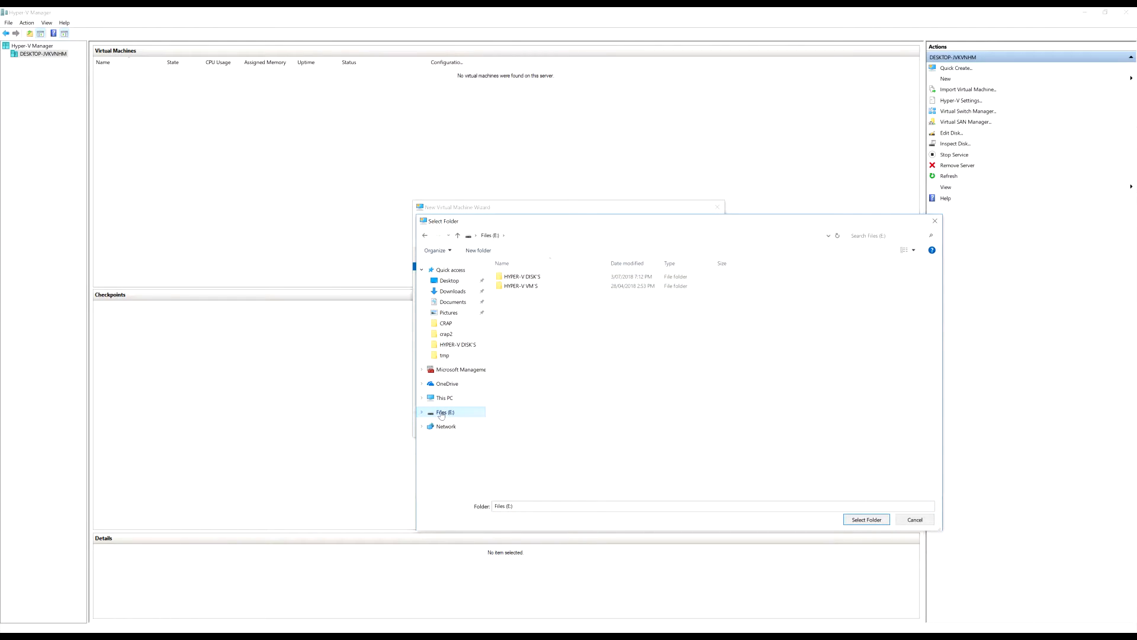
click(870, 524)
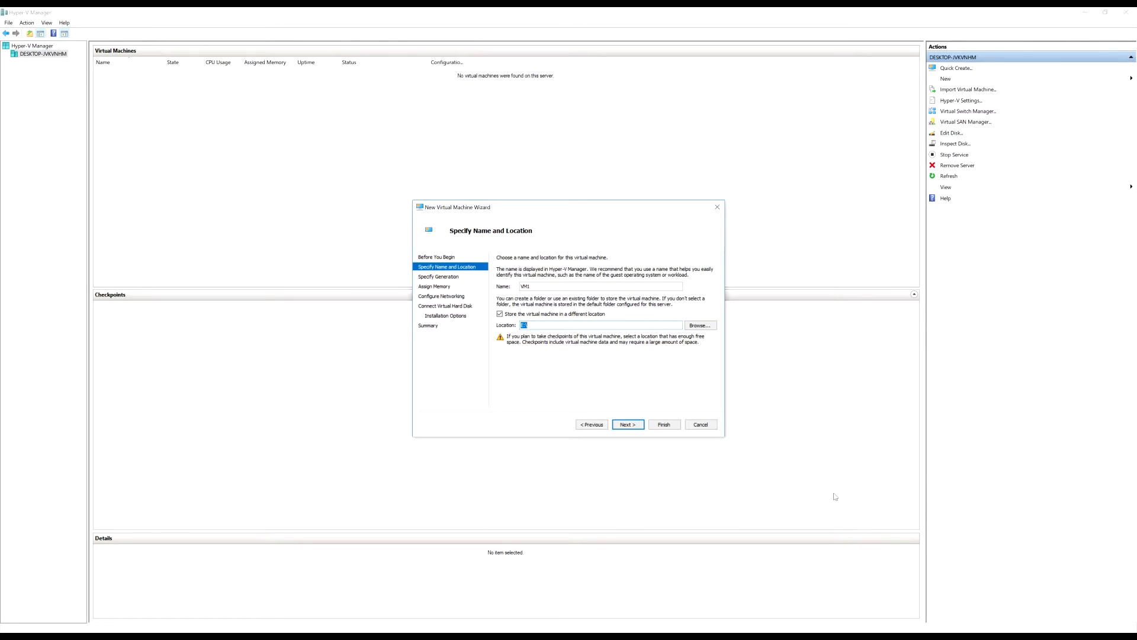
Create a new folder 'vm stuff' on E: and select it as the storage location
click(572, 326)
click(592, 424)
click(627, 424)
click(699, 325)
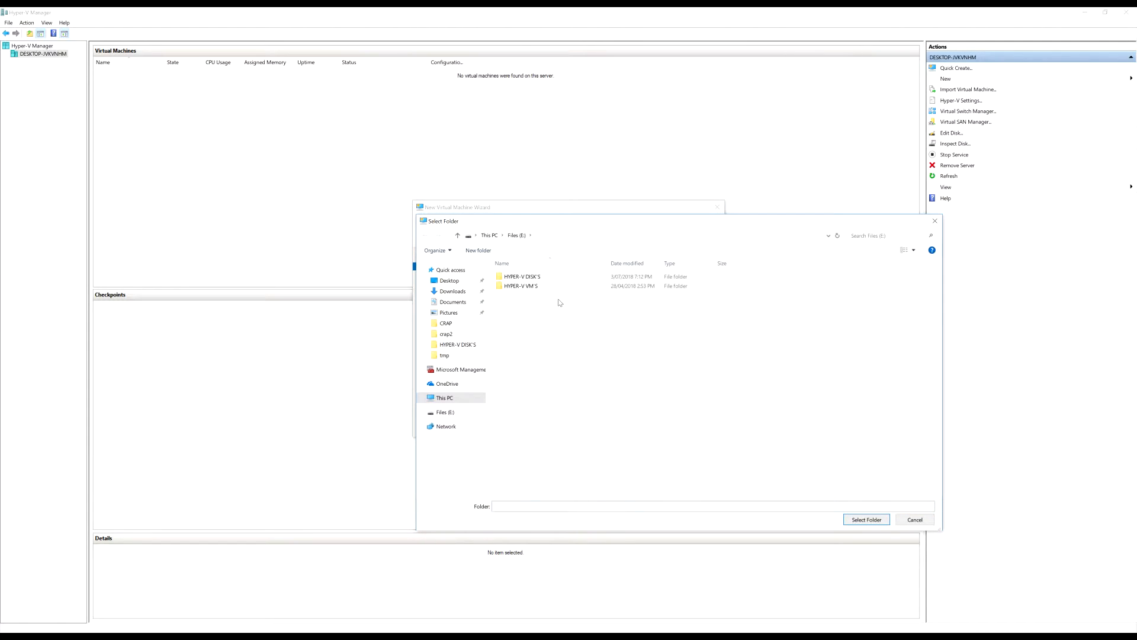
key(ctrl+shift+n)
text(vm stuff)
key(Return)
key(Return)
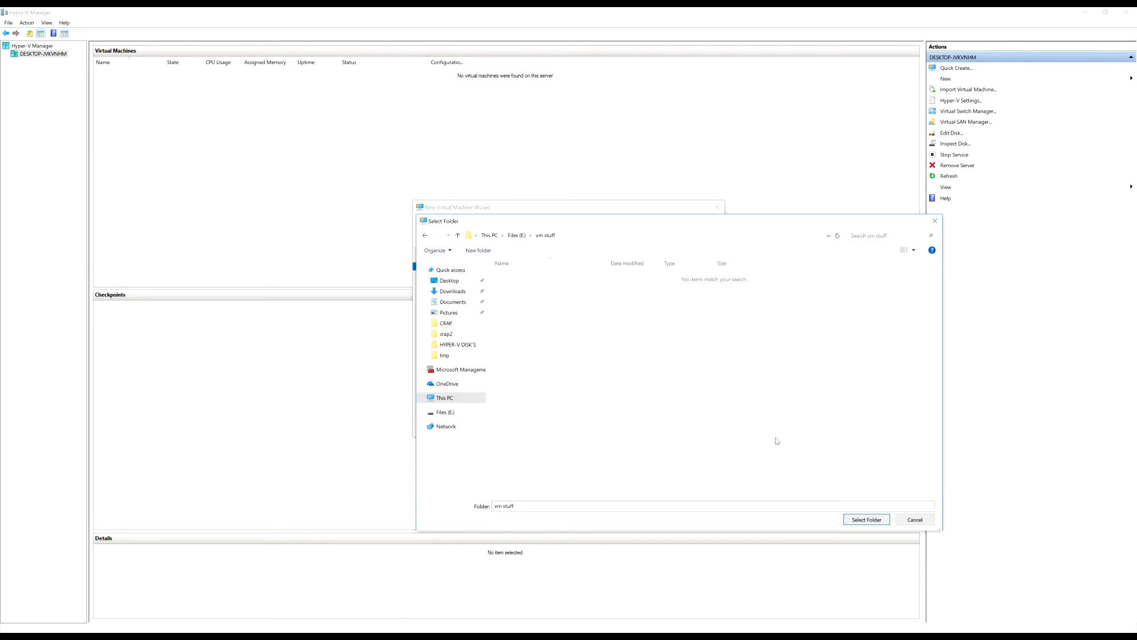
click(884, 520)
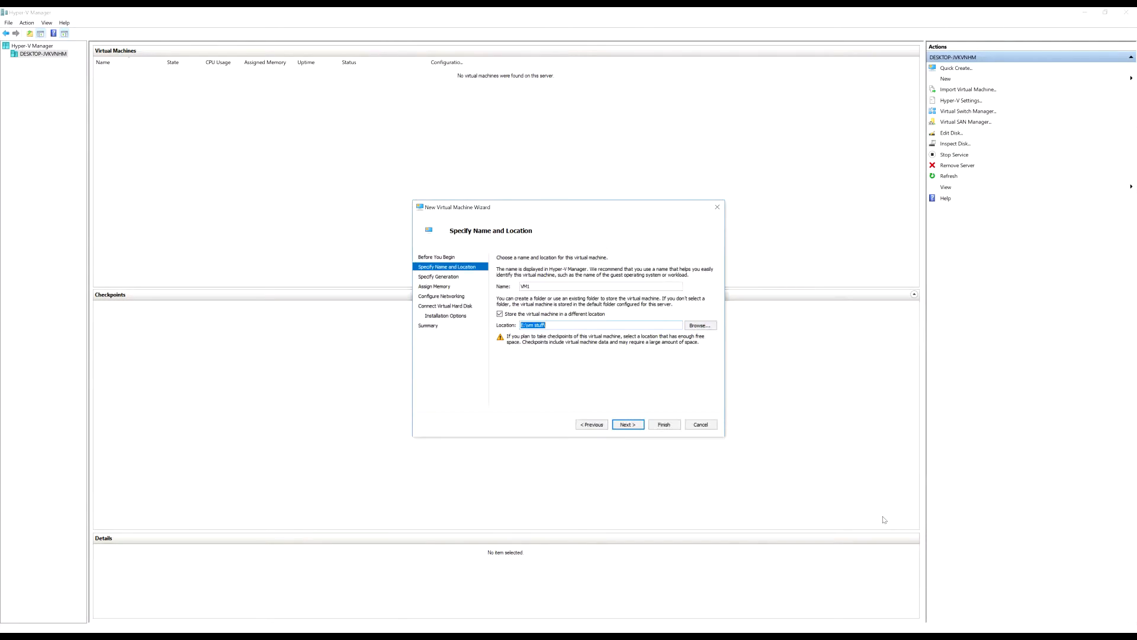
Keep Generation 2 and advance to Assign Memory at 1024 MB, with Task Manager opened
click(638, 427)
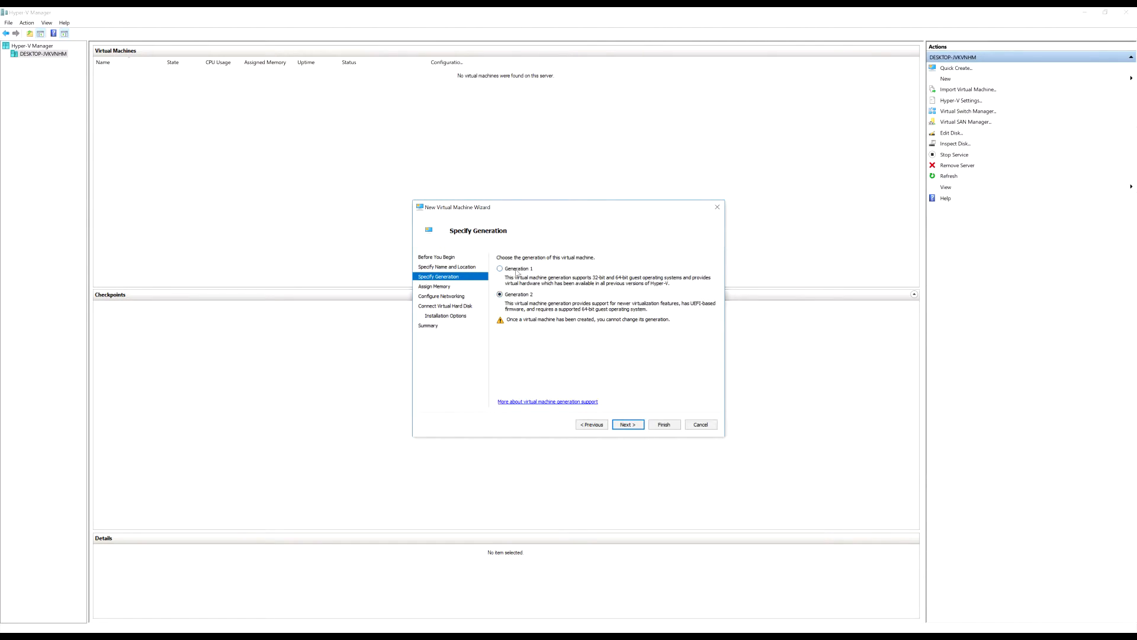
click(631, 426)
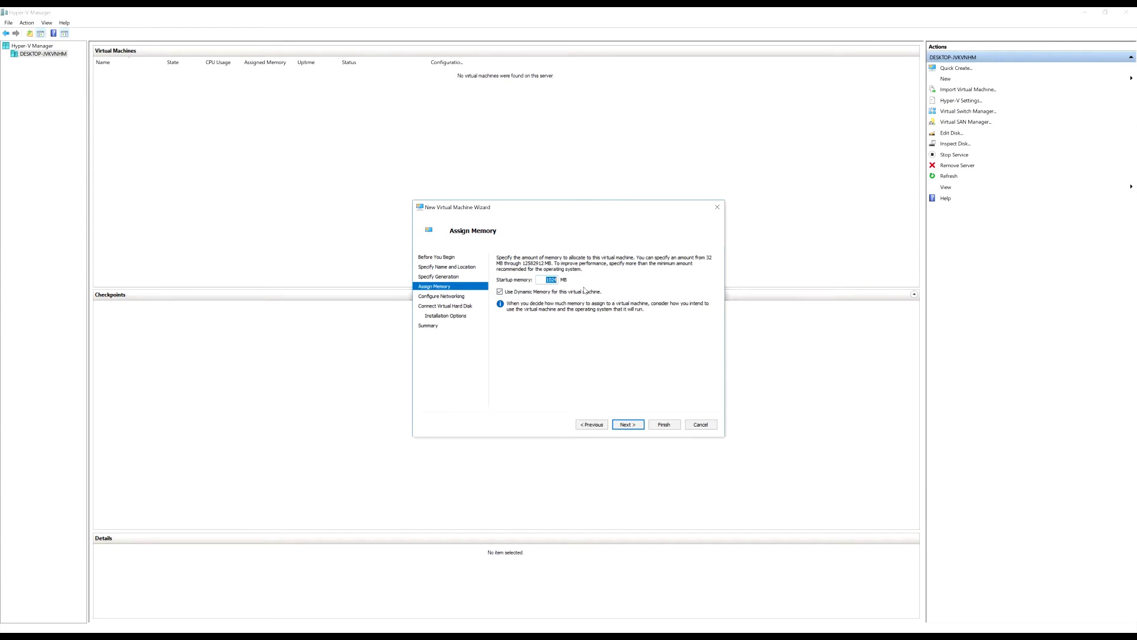
key(ctrl+shift+Escape)
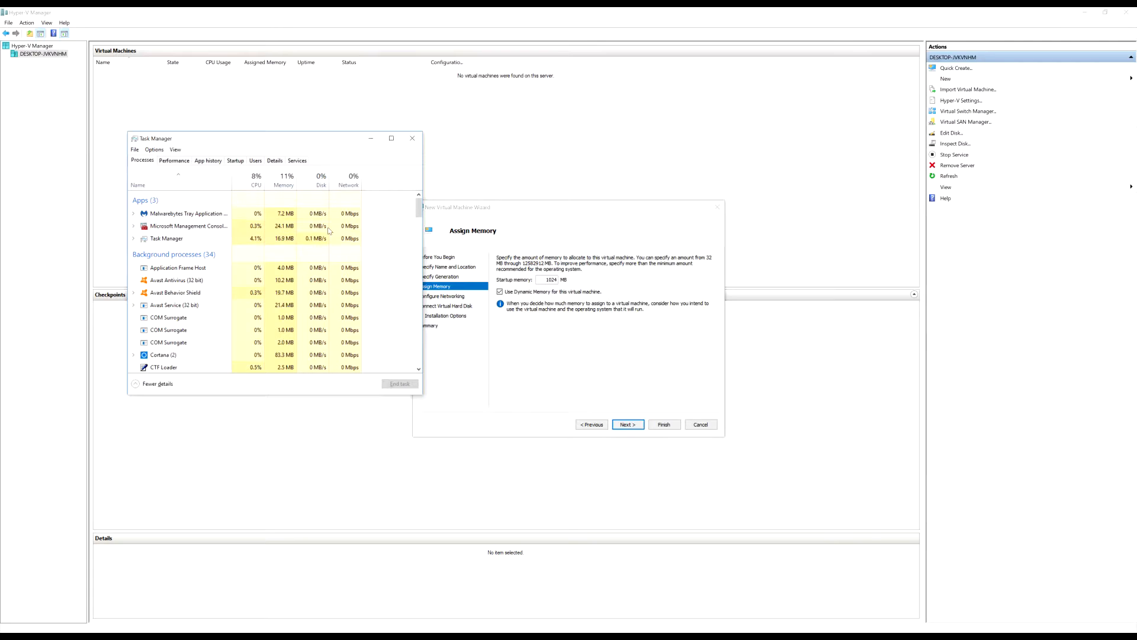
Check host memory in Task Manager: 24.0 GB DDR3 with 21.2 GB available
drag(288, 143, 265, 151)
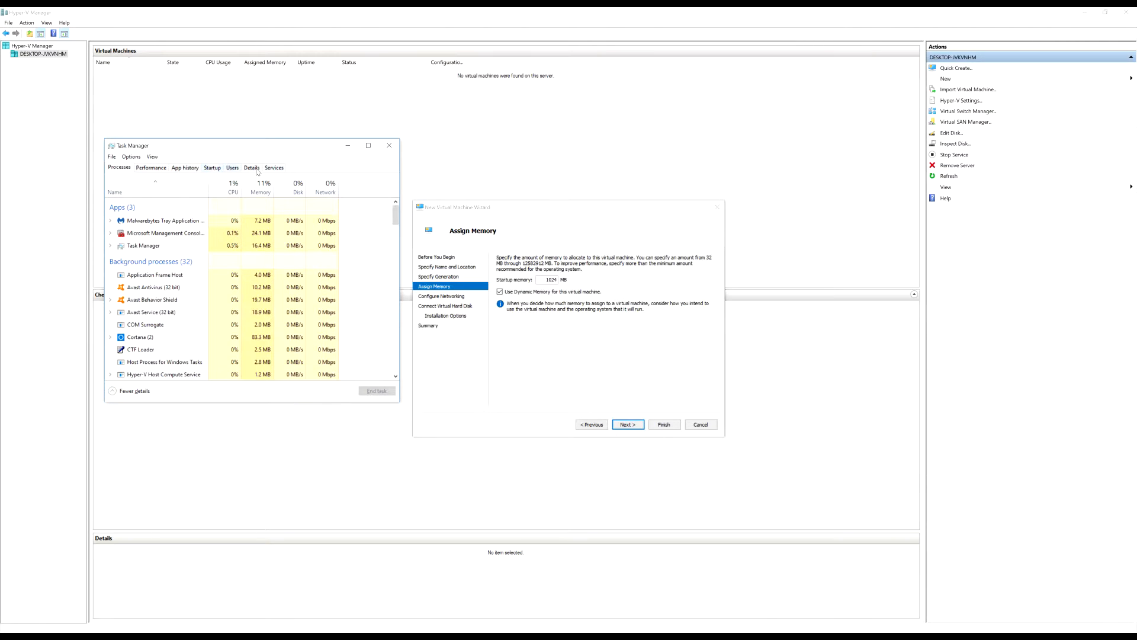
click(151, 168)
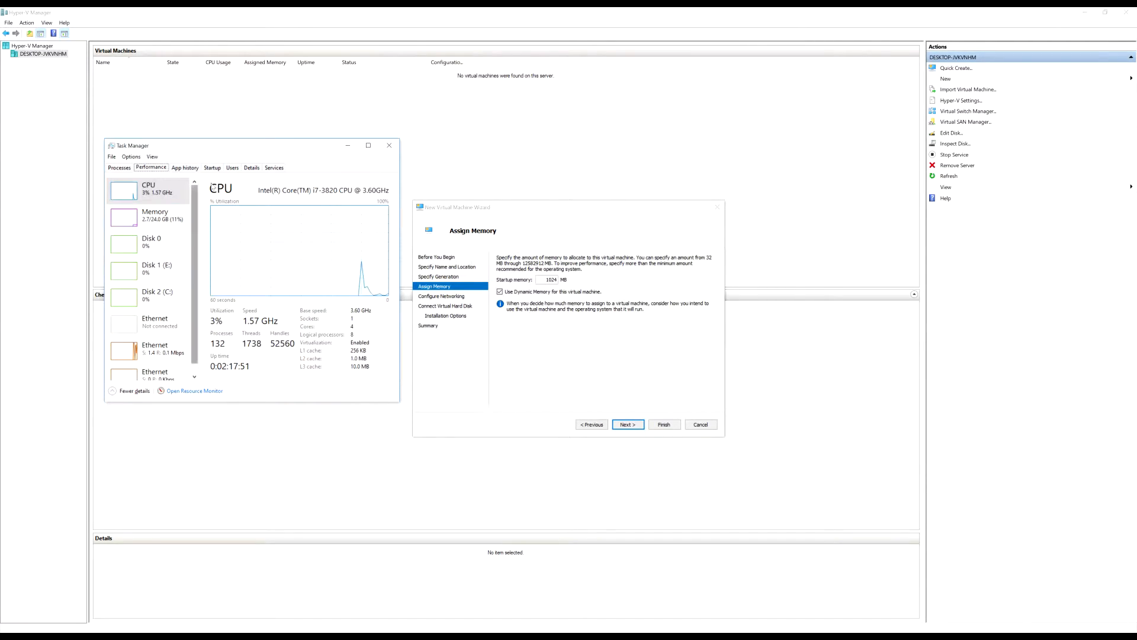
click(165, 220)
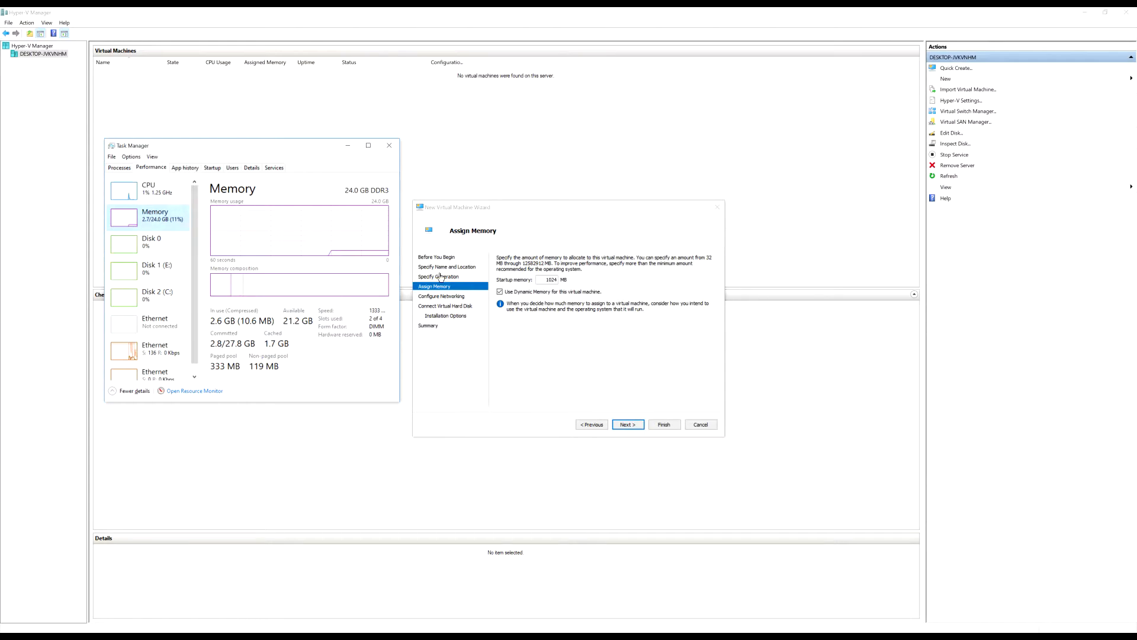
Select the wizard's 1024 MB startup memory value
click(547, 279)
double_click(546, 279)
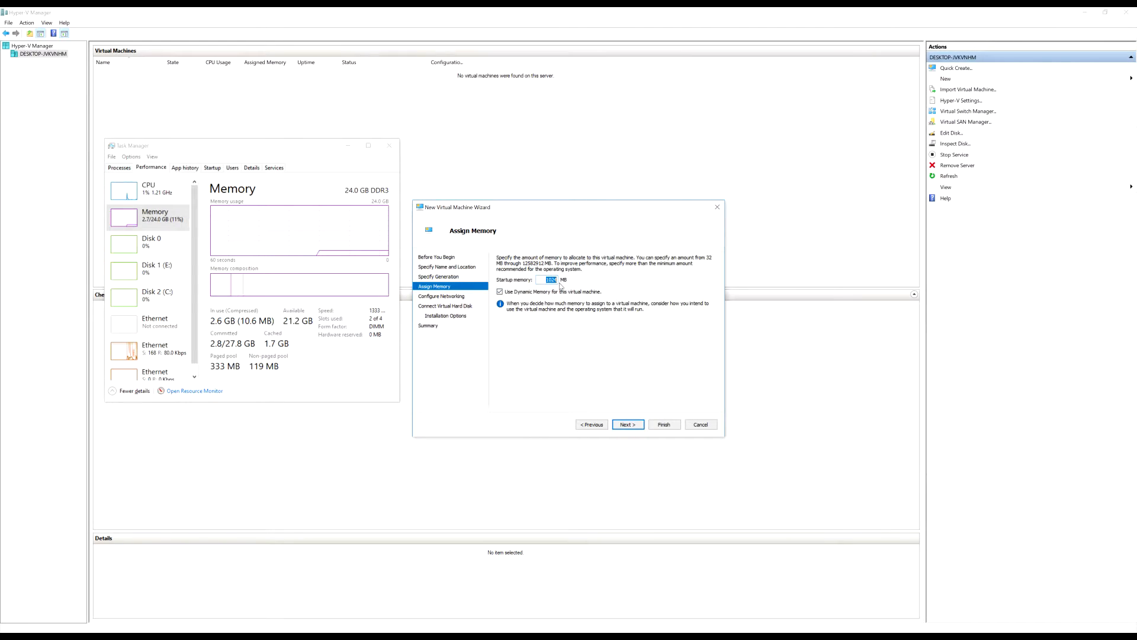
click(546, 280)
key(super)
Compute 1024 × 4 = 4,096 in Calculator
text(calculator)
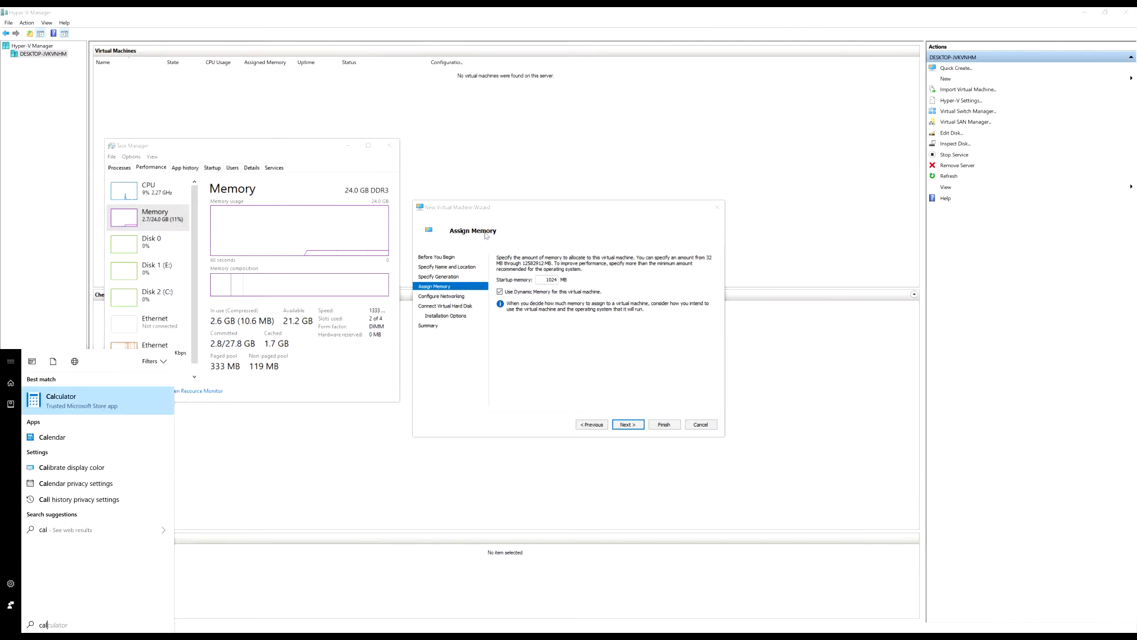
key(Return)
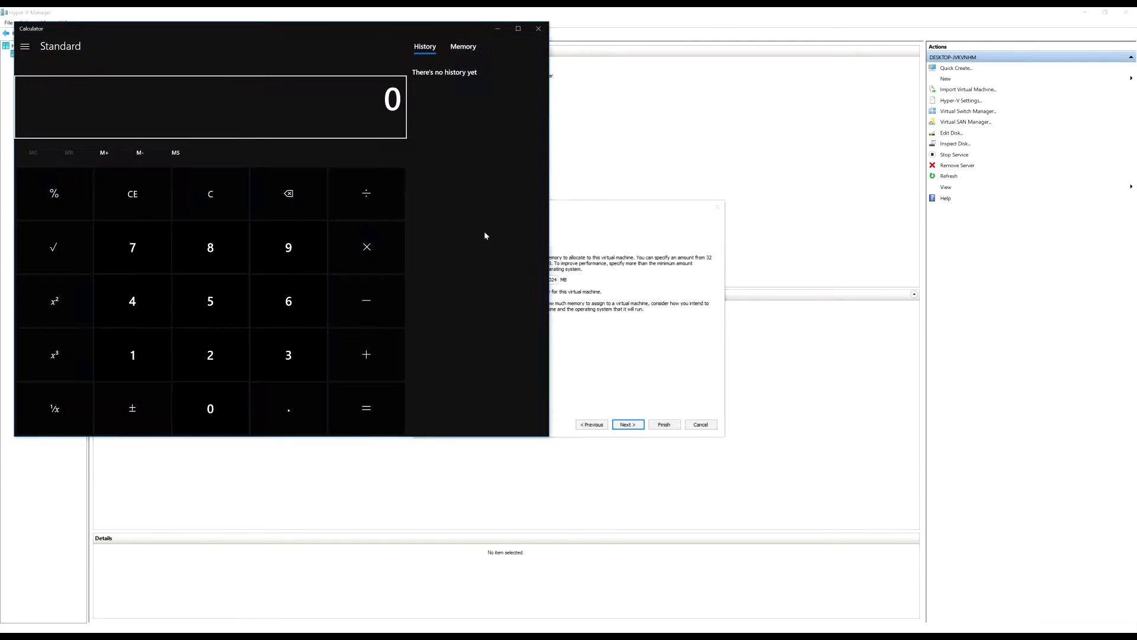
drag(436, 36, 459, 41)
text(1024*4)
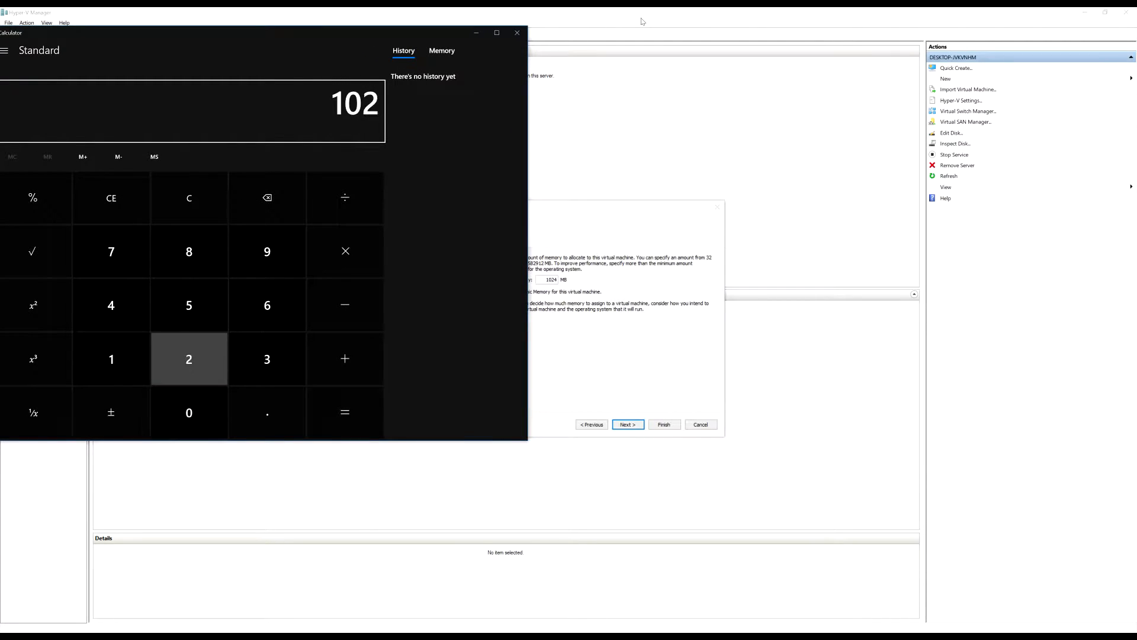
key(Return)
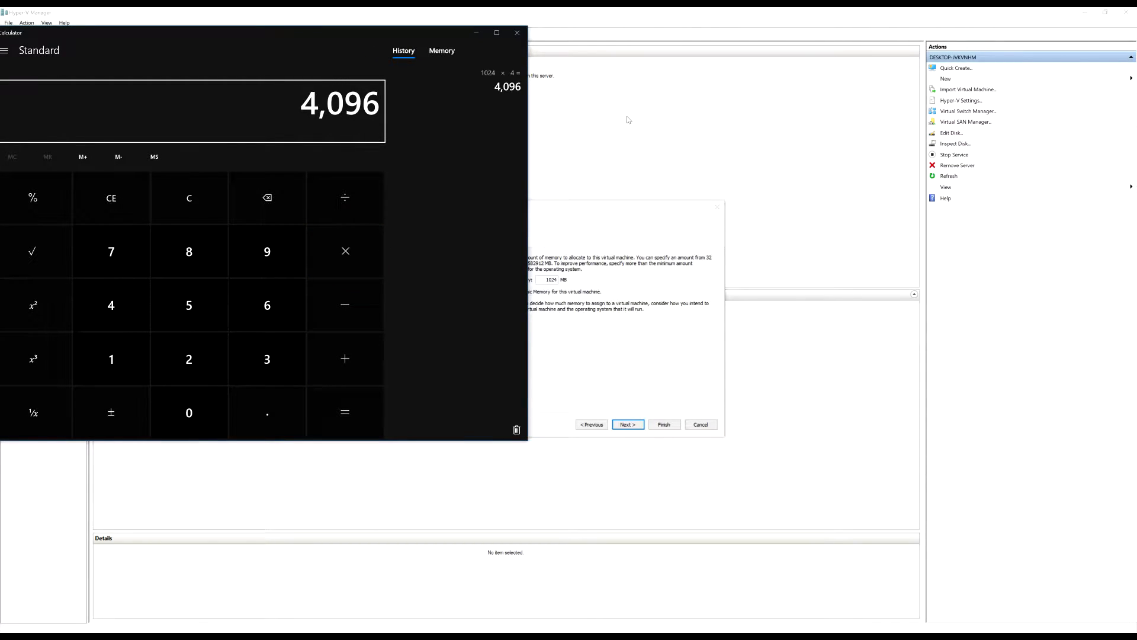
right_click(347, 103)
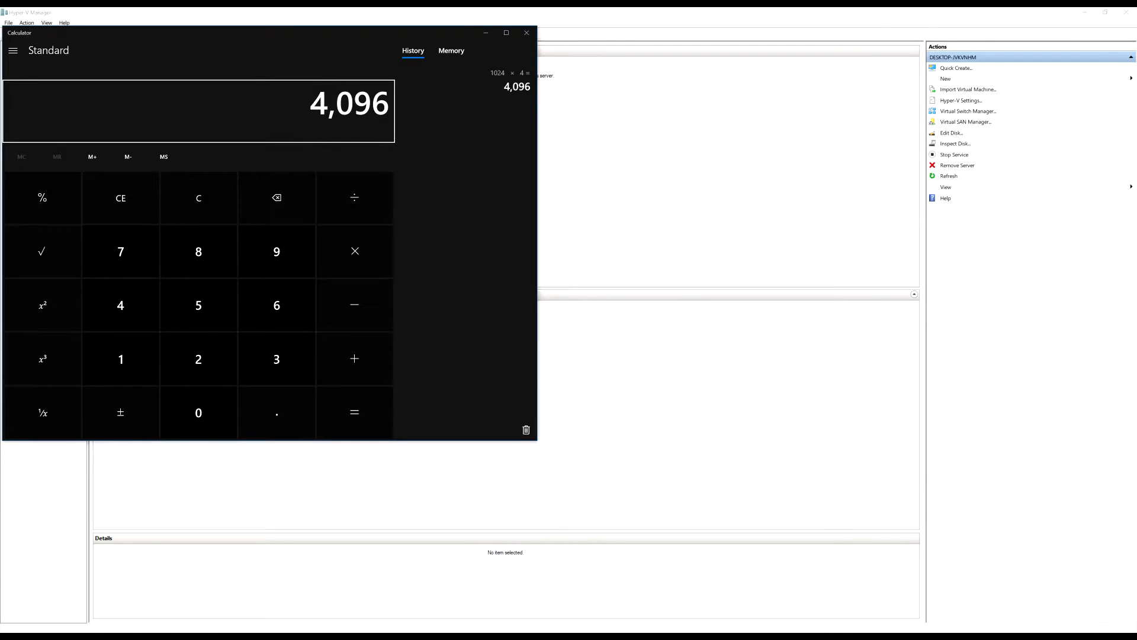
Set startup memory to 4096 MB and turn off Dynamic Memory
key(alt+Tab)
click(347, 612)
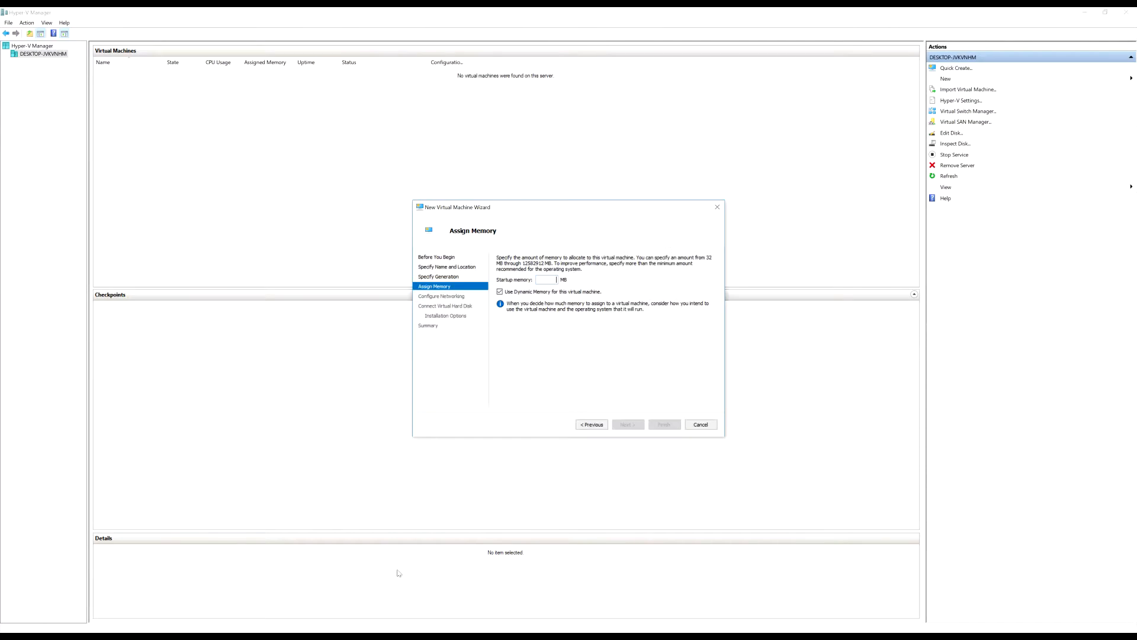
key(ctrl+v)
text(409)
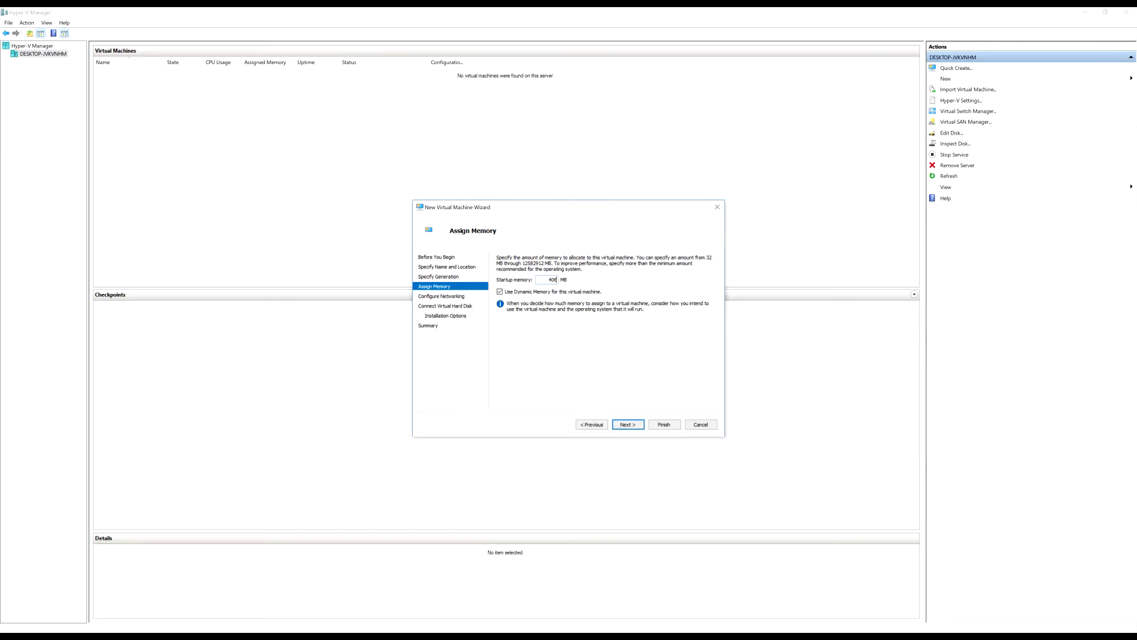
text(96)
click(505, 292)
Connect the VM's network adapter to Default Switch and continue to the virtual hard disk page
click(634, 426)
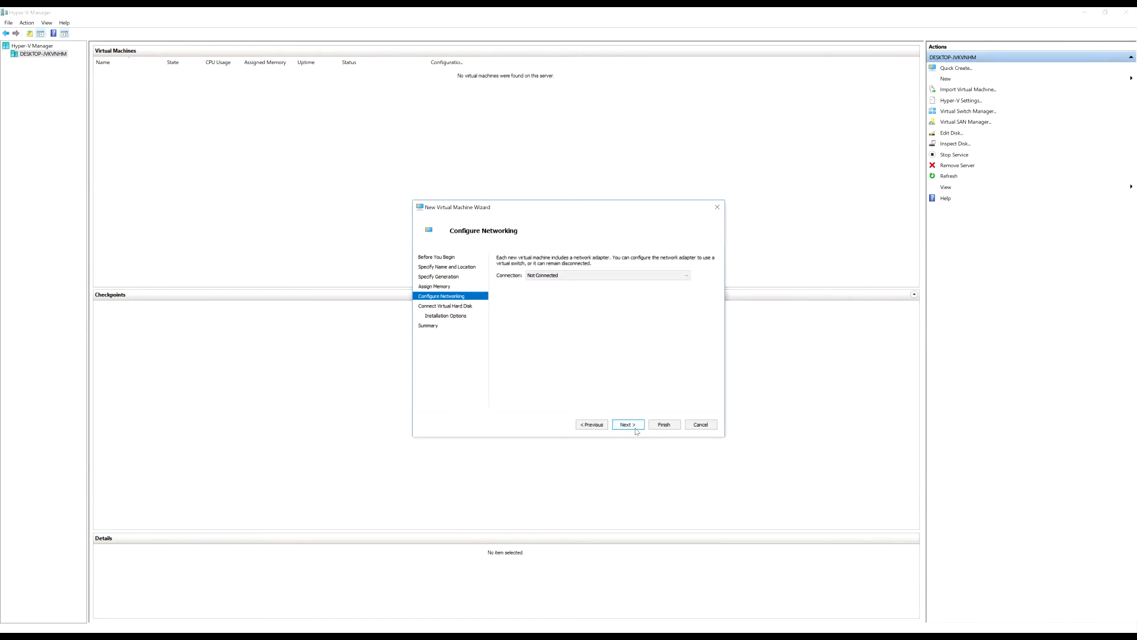
click(622, 275)
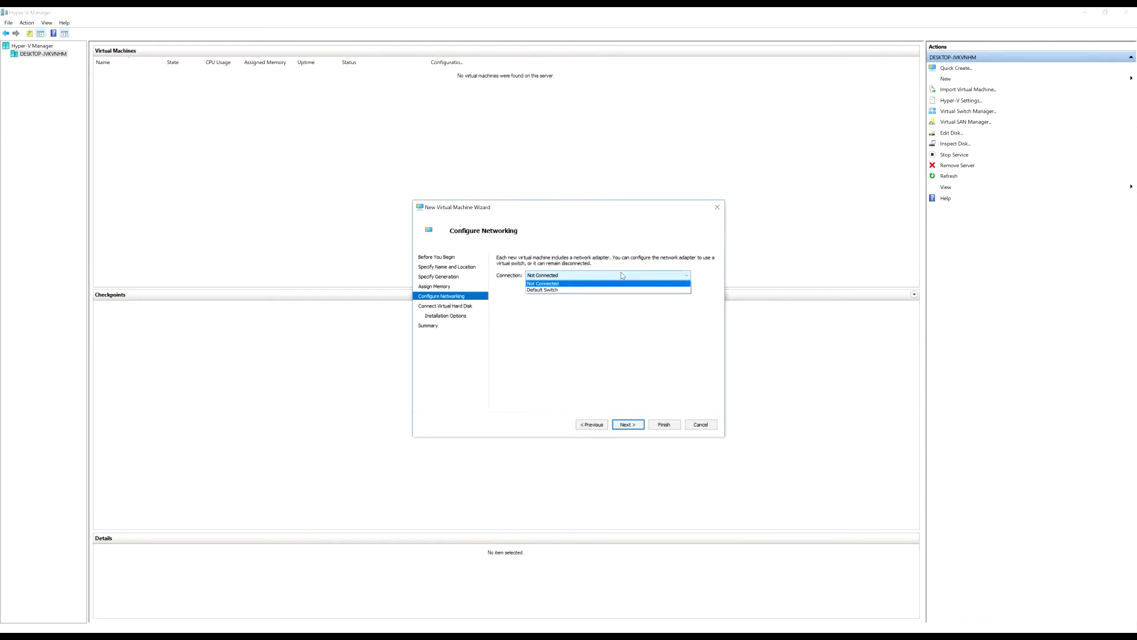
click(622, 275)
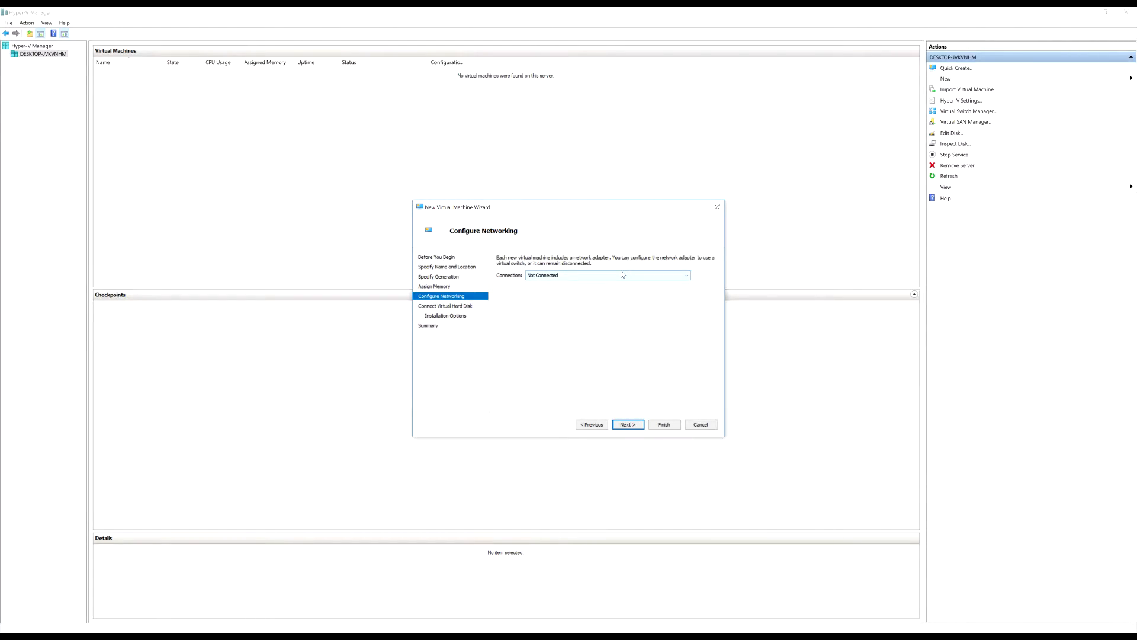
click(622, 275)
click(622, 274)
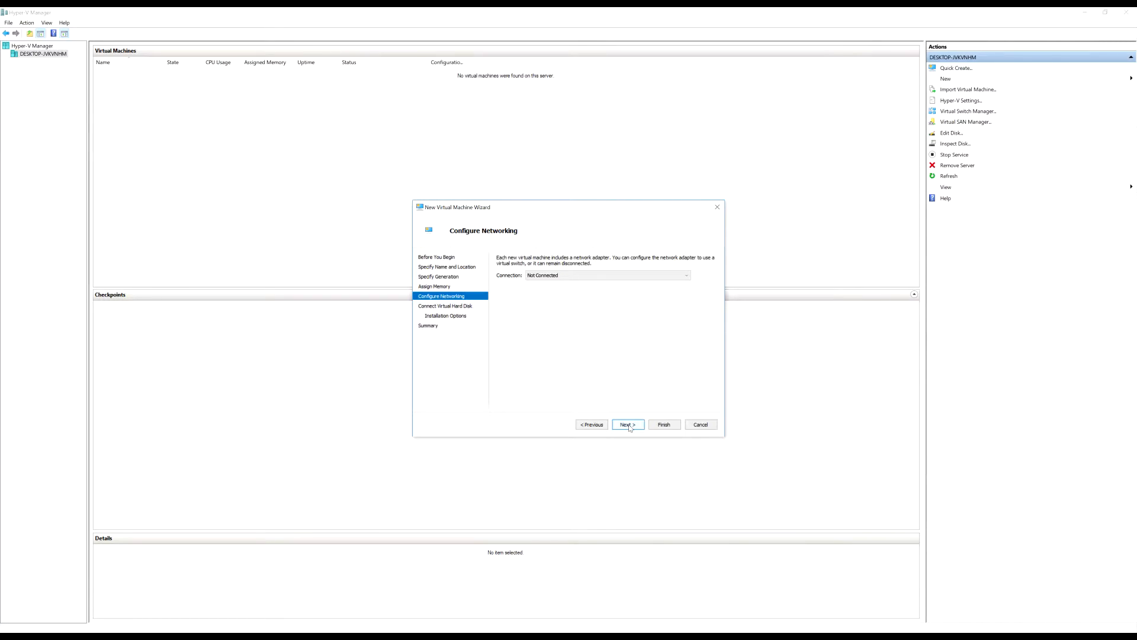
click(604, 275)
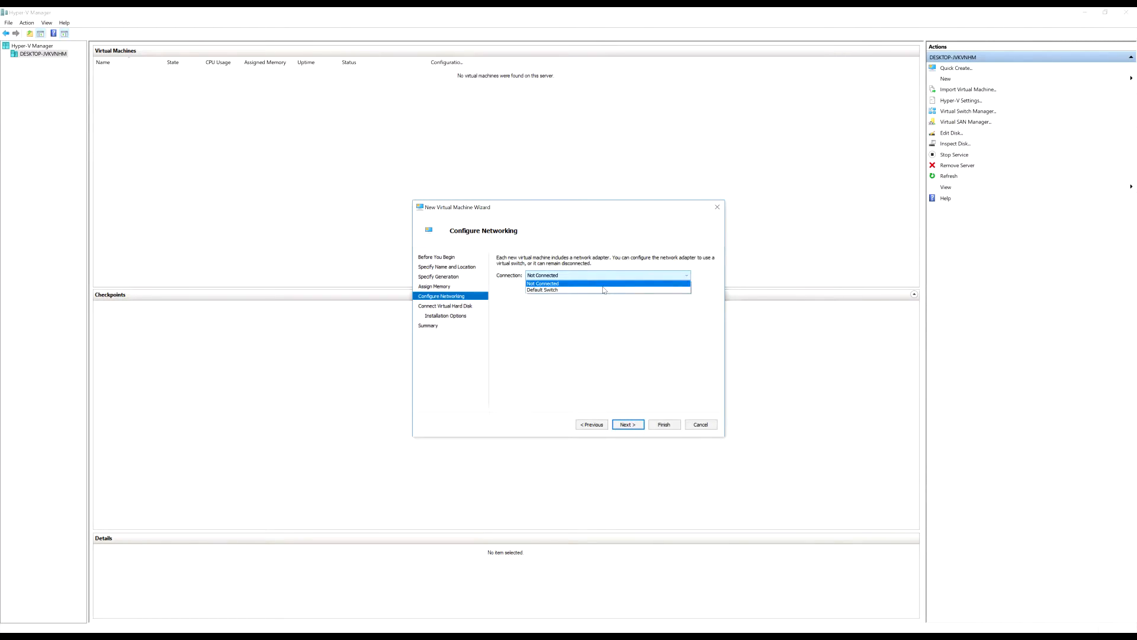
click(606, 291)
click(639, 425)
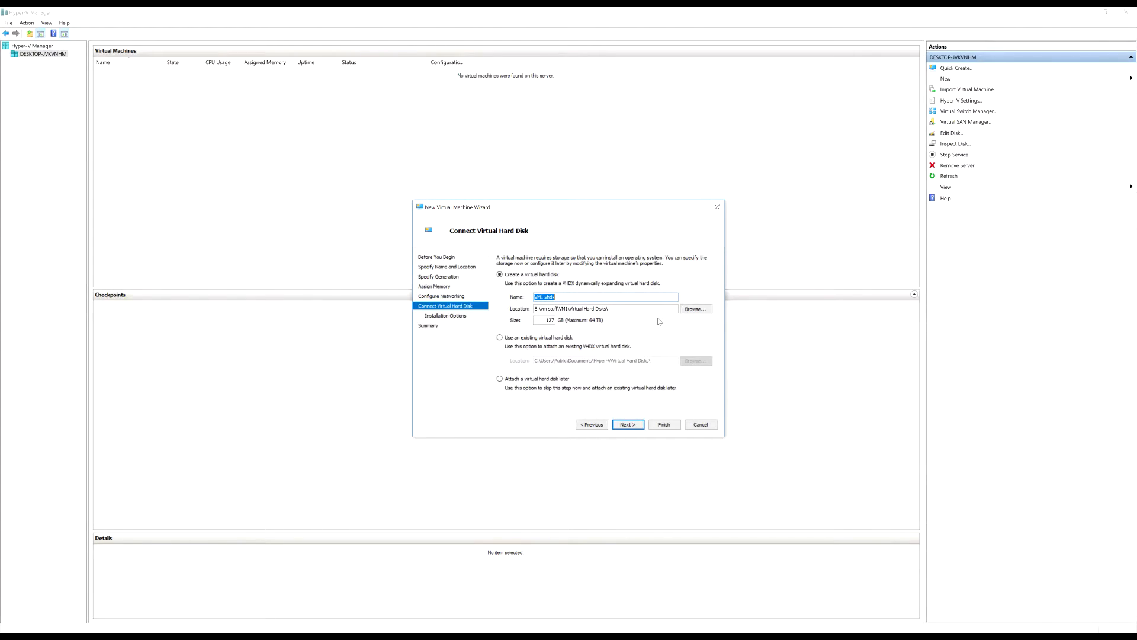
Choose to use an existing virtual hard disk and browse to the Files (E:) drive
click(518, 339)
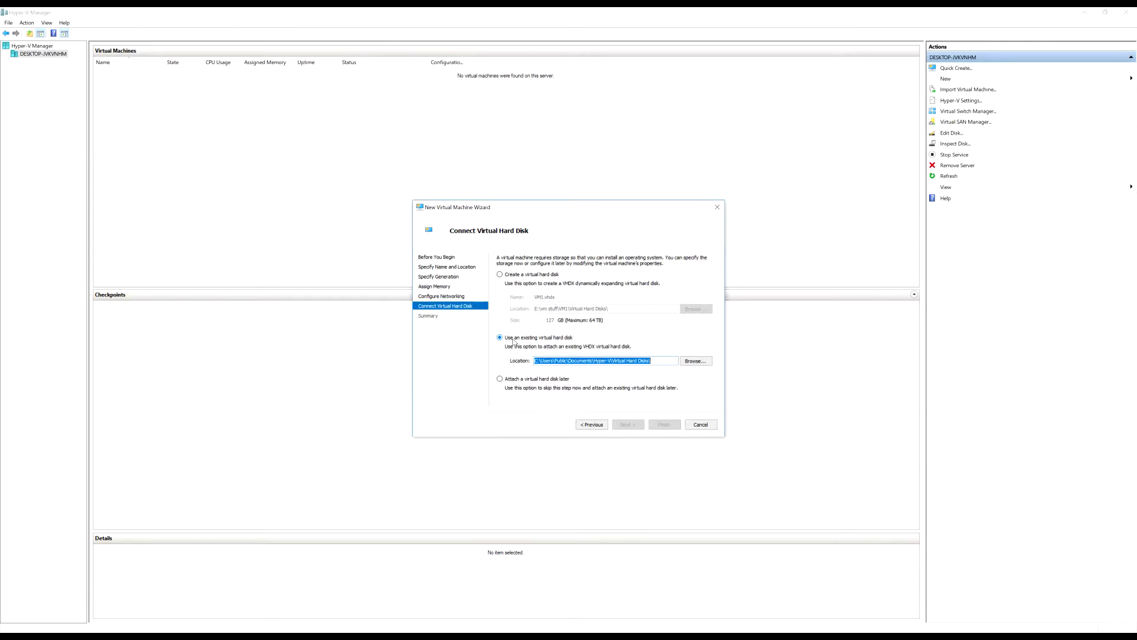
click(695, 362)
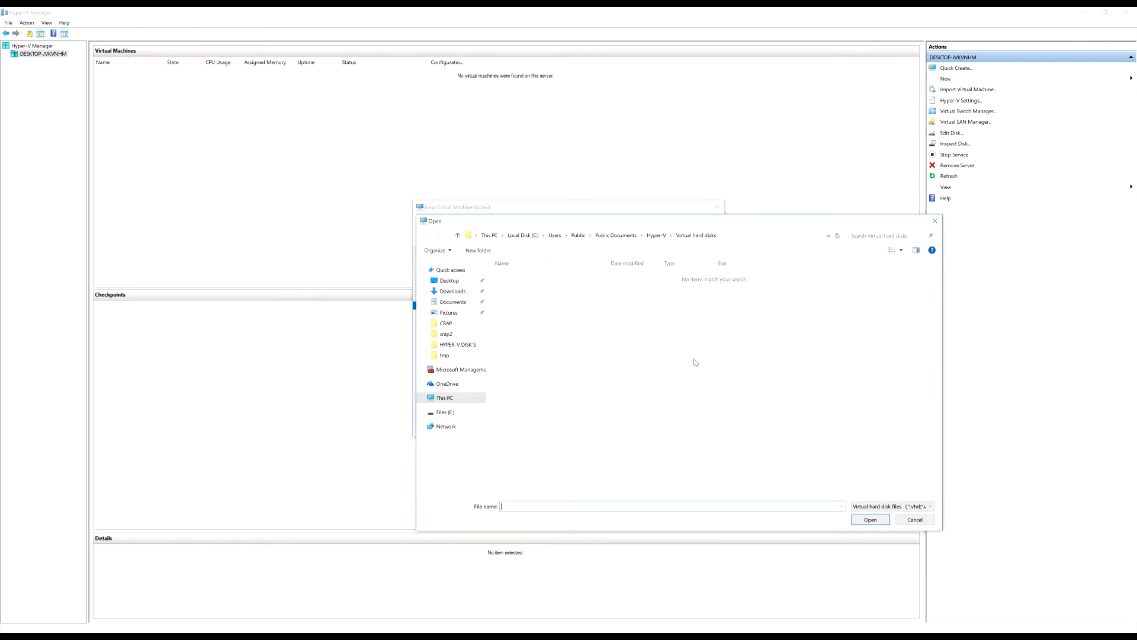
click(445, 284)
click(542, 286)
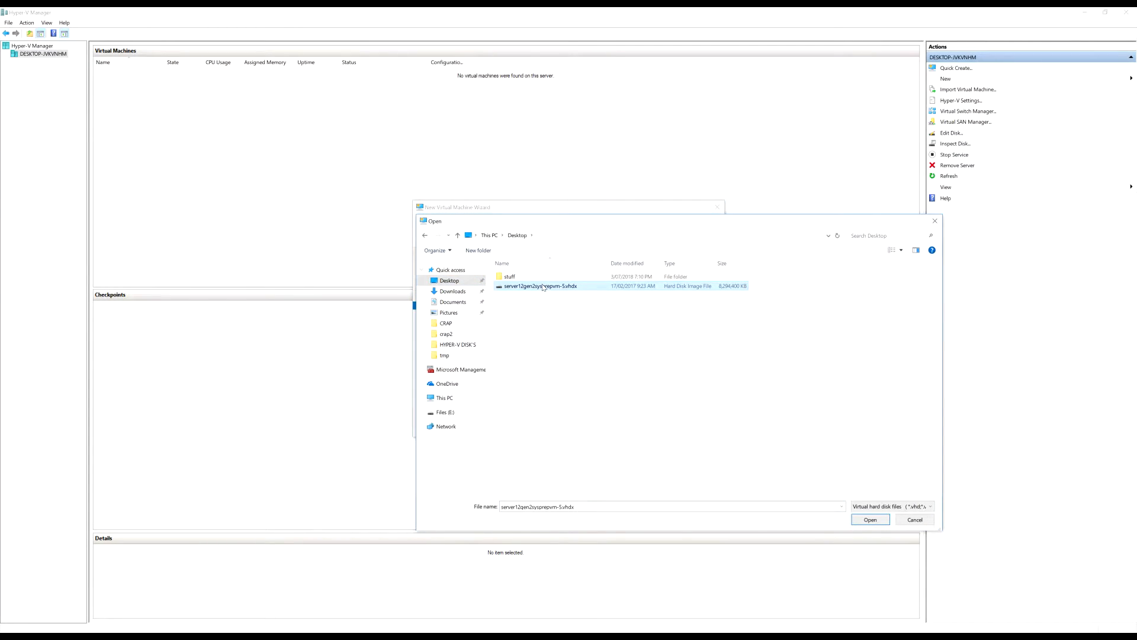
click(444, 399)
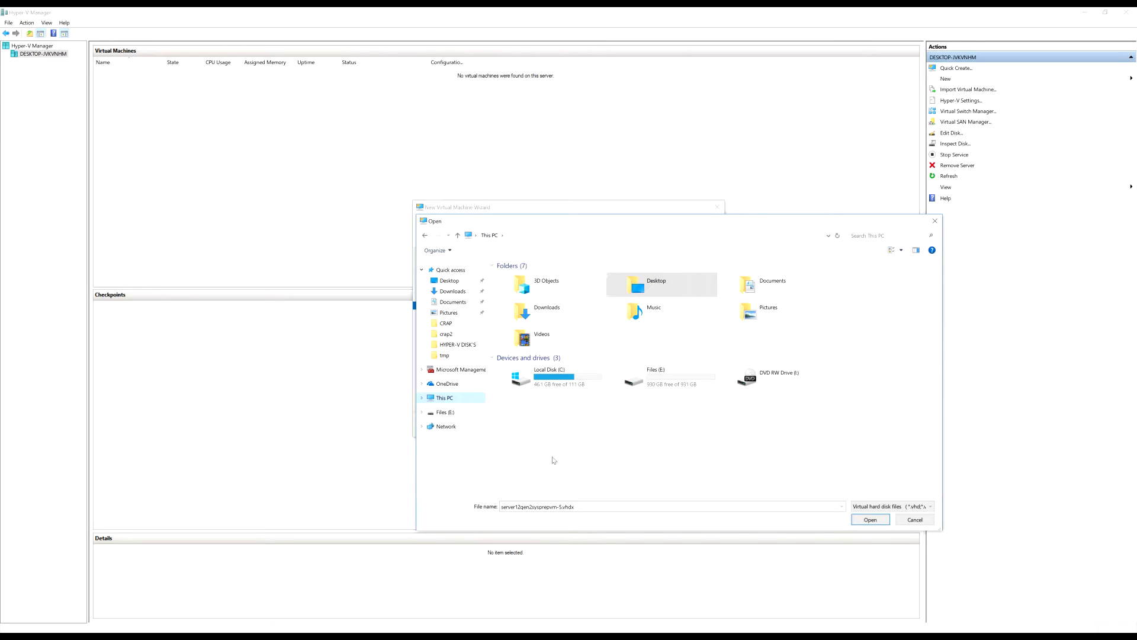
double_click(655, 376)
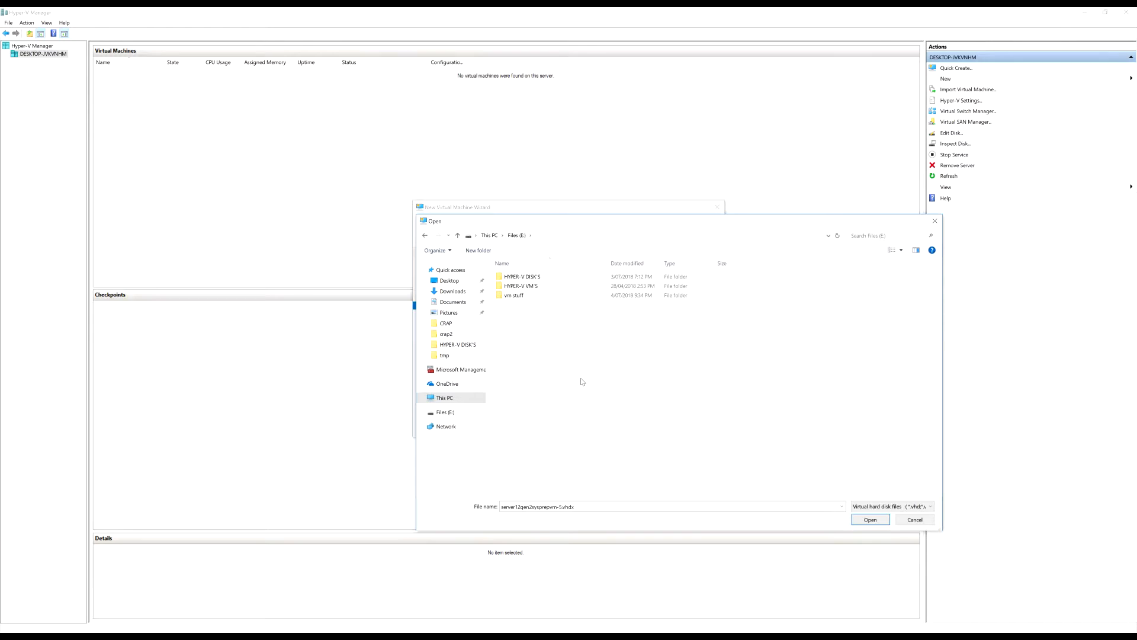
Create E:\temp, paste server12gen2sysprepvm-5.vhdx into it, and select that disk
key(alt+Tab)
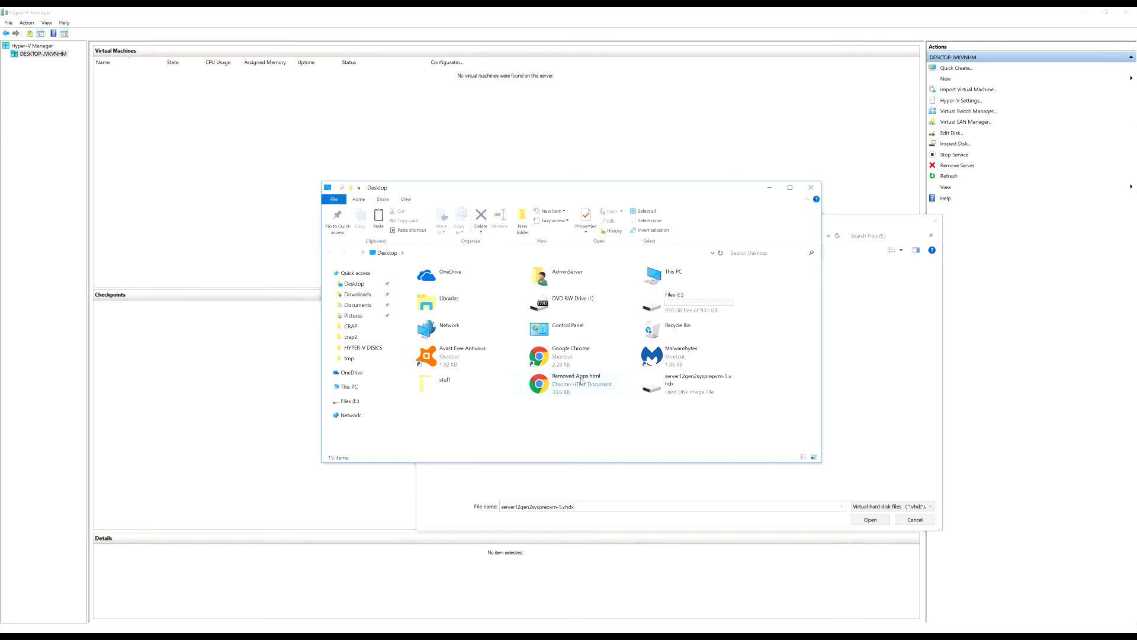
key(alt+Tab)
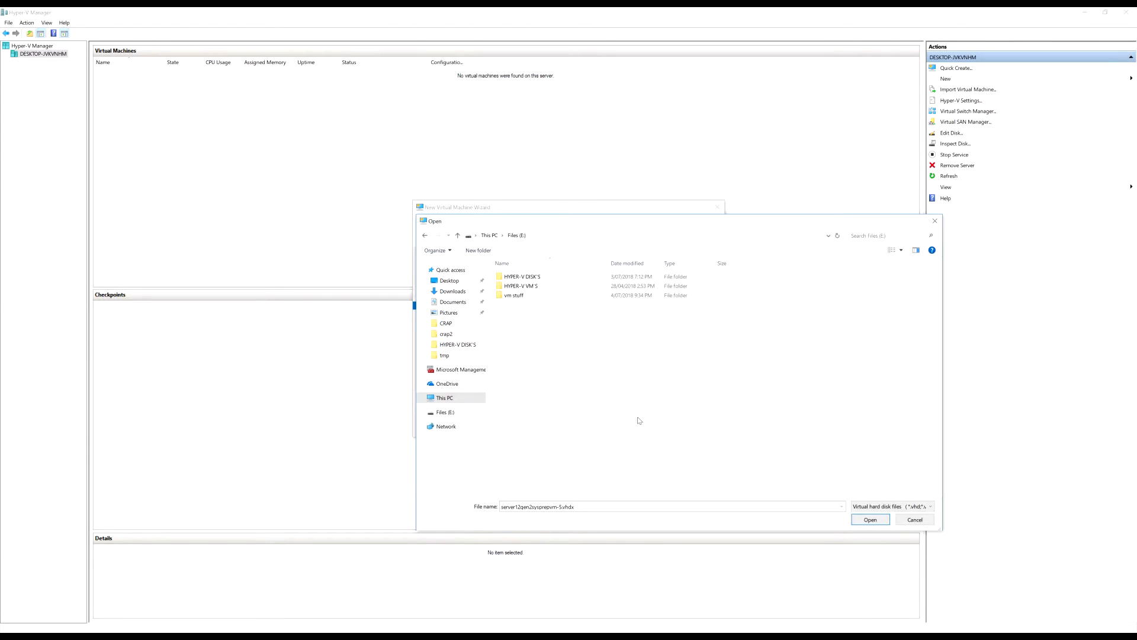
key(ctrl+shift+n)
text(temp)
key(Return)
key(Return)
key(ctrl+v)
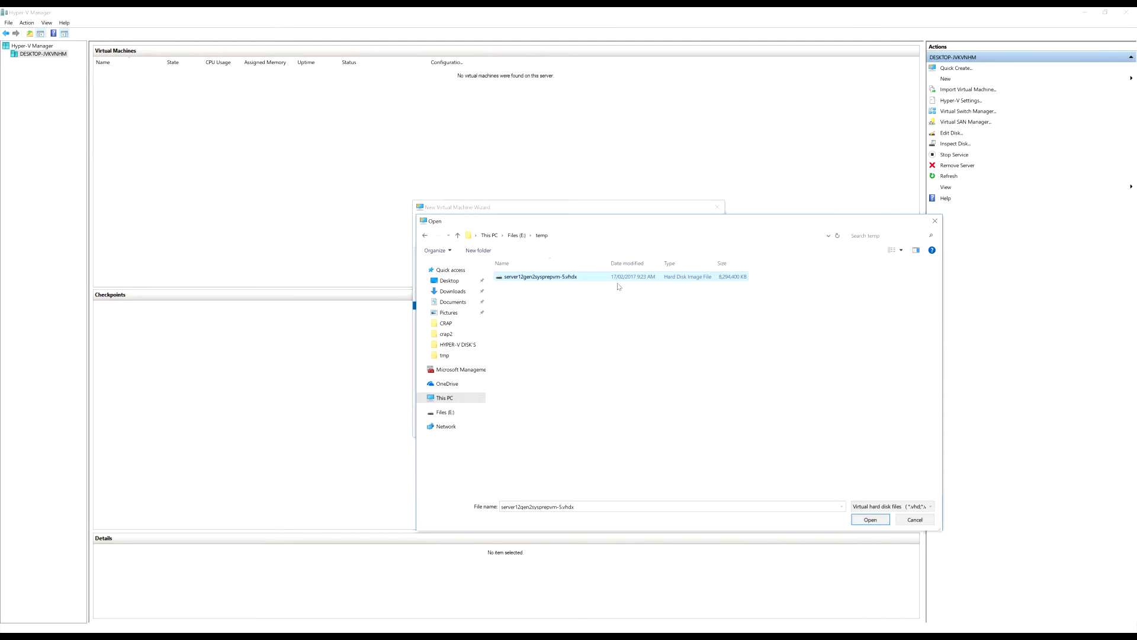
click(877, 520)
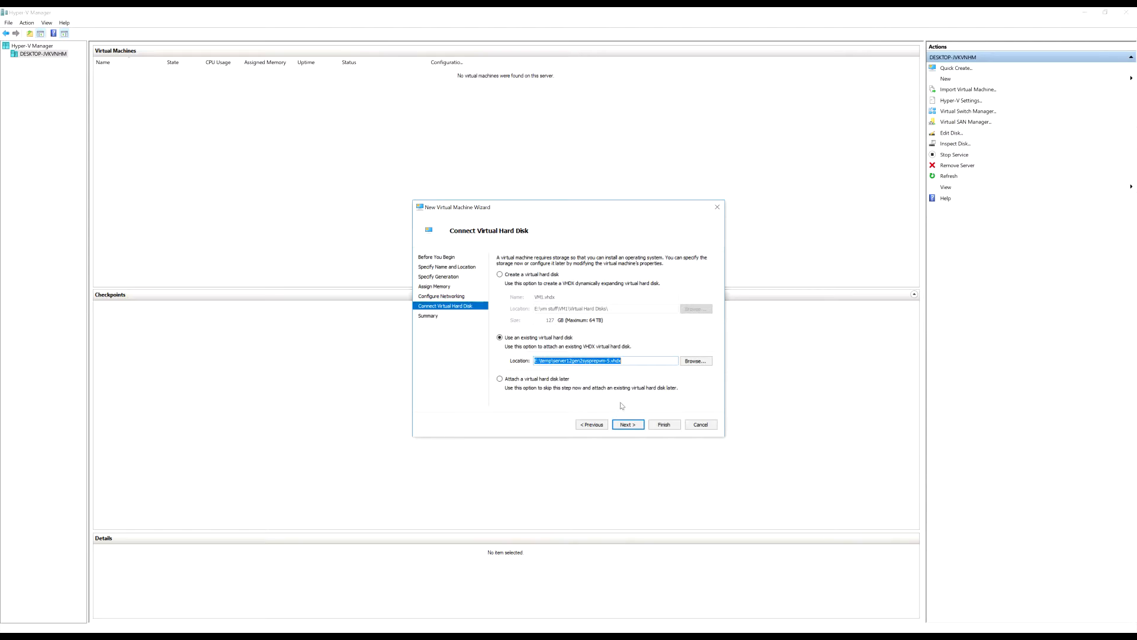
Review the summary and finish creating the Generation 2 VM VM1
click(631, 425)
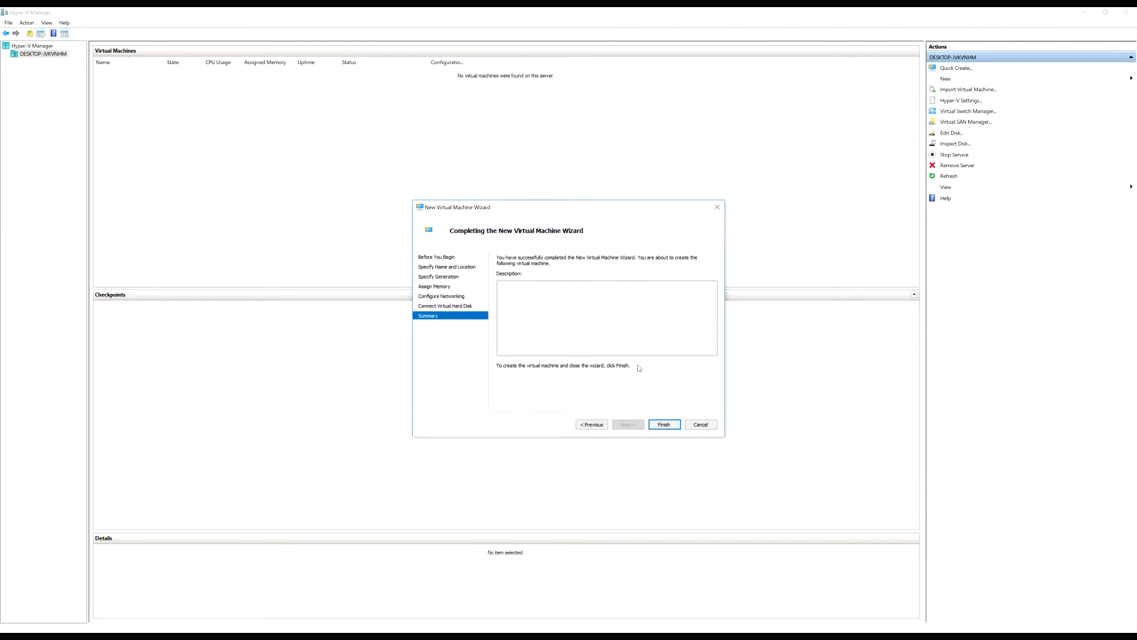
click(666, 426)
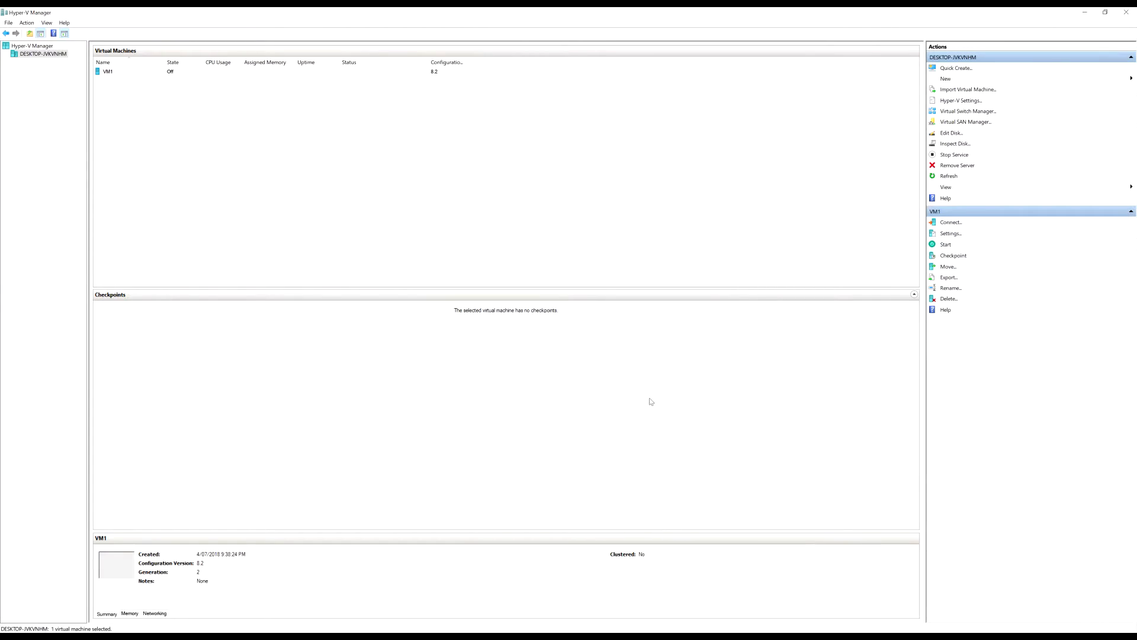
Disable Secure Boot in VM1's settings, apply it, and go to SCSI Controller
click(218, 71)
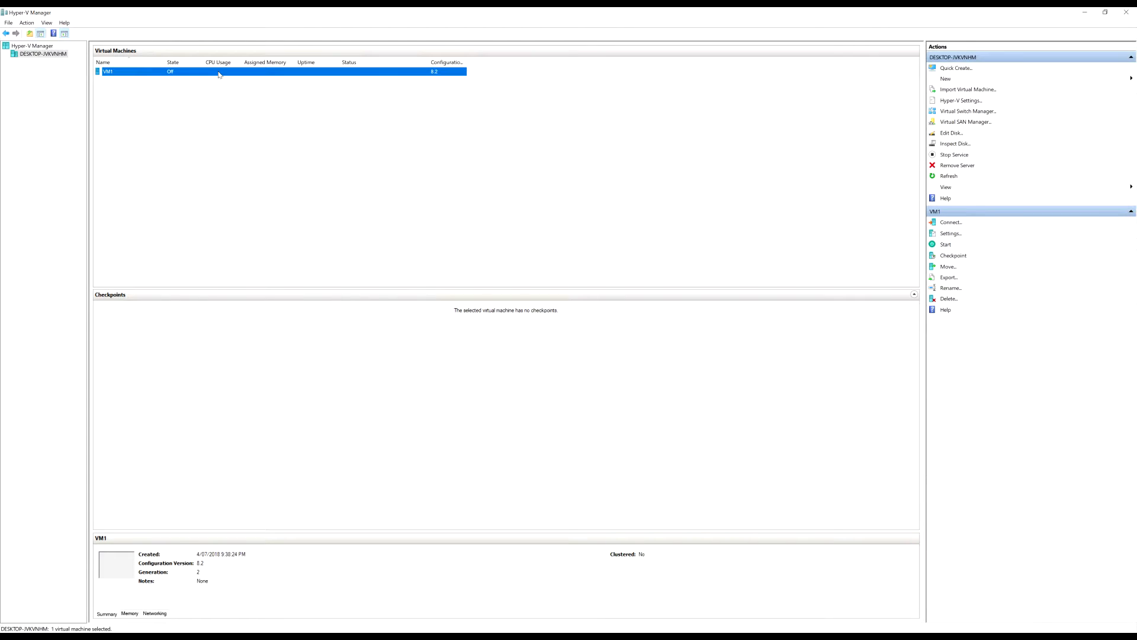
right_click(223, 72)
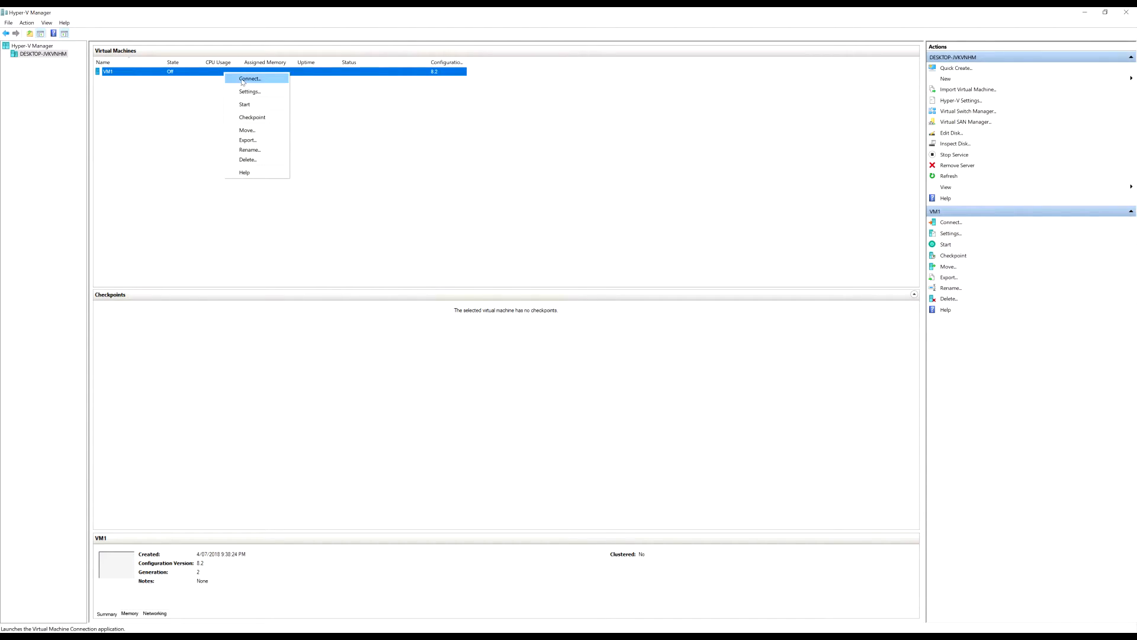
click(257, 97)
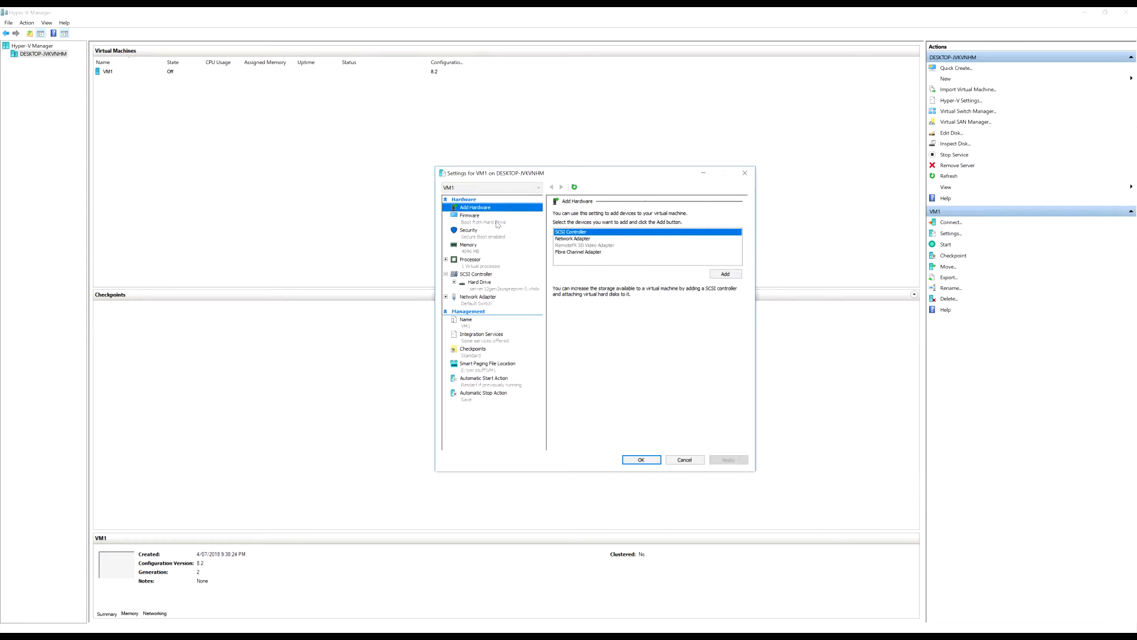
click(489, 237)
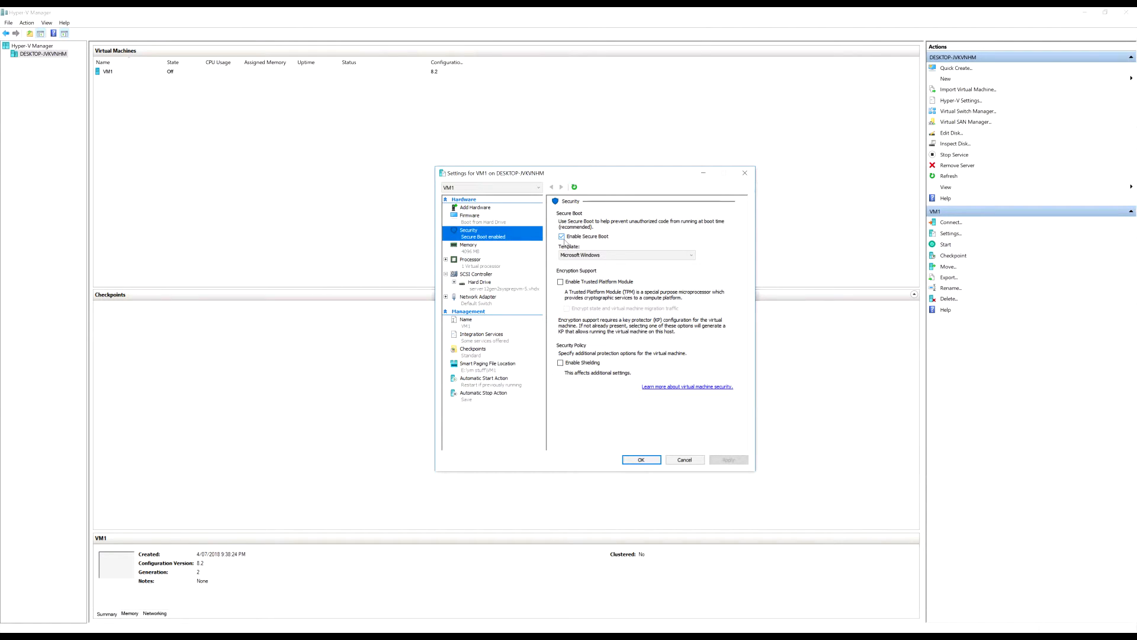
click(562, 237)
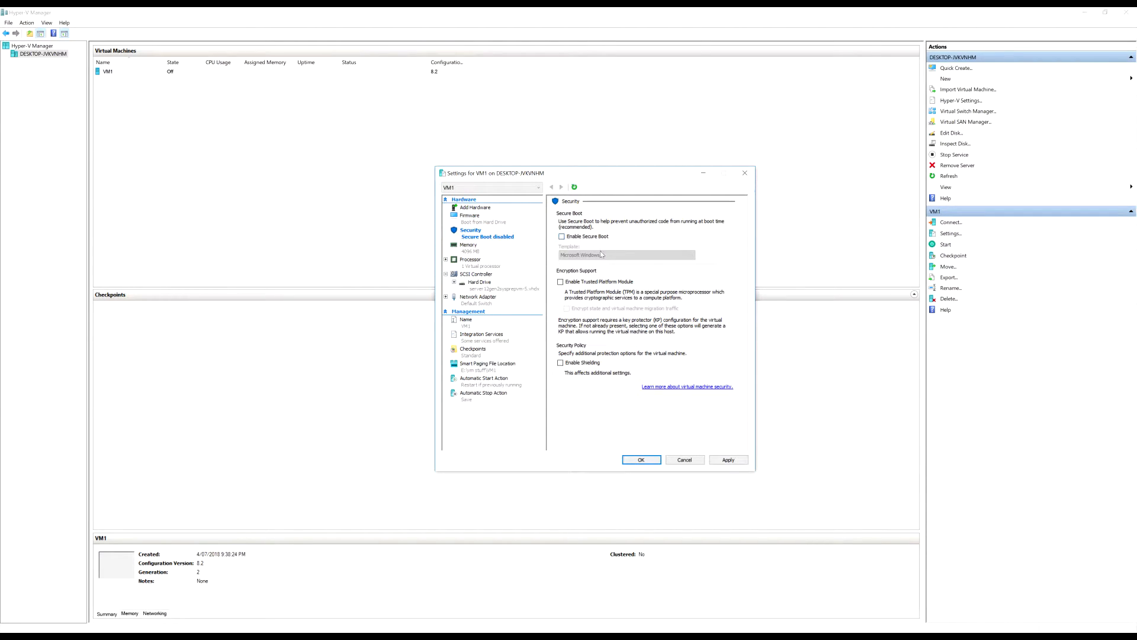
click(728, 460)
click(474, 276)
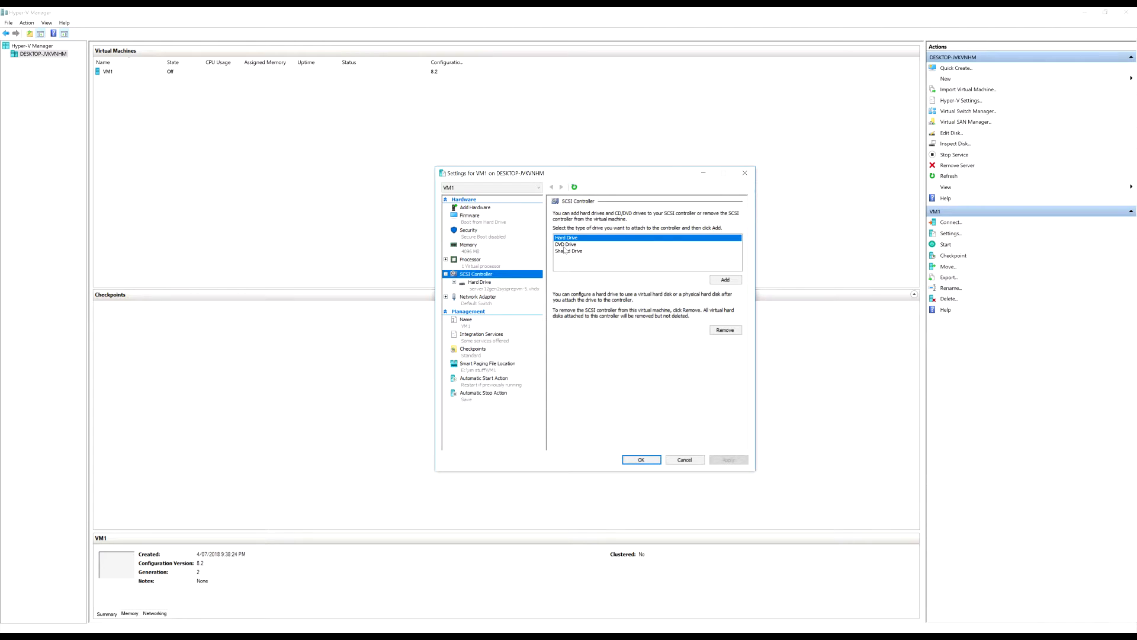
Add a DVD drive to VM1's SCSI controller, set to use an image file
click(566, 245)
click(725, 279)
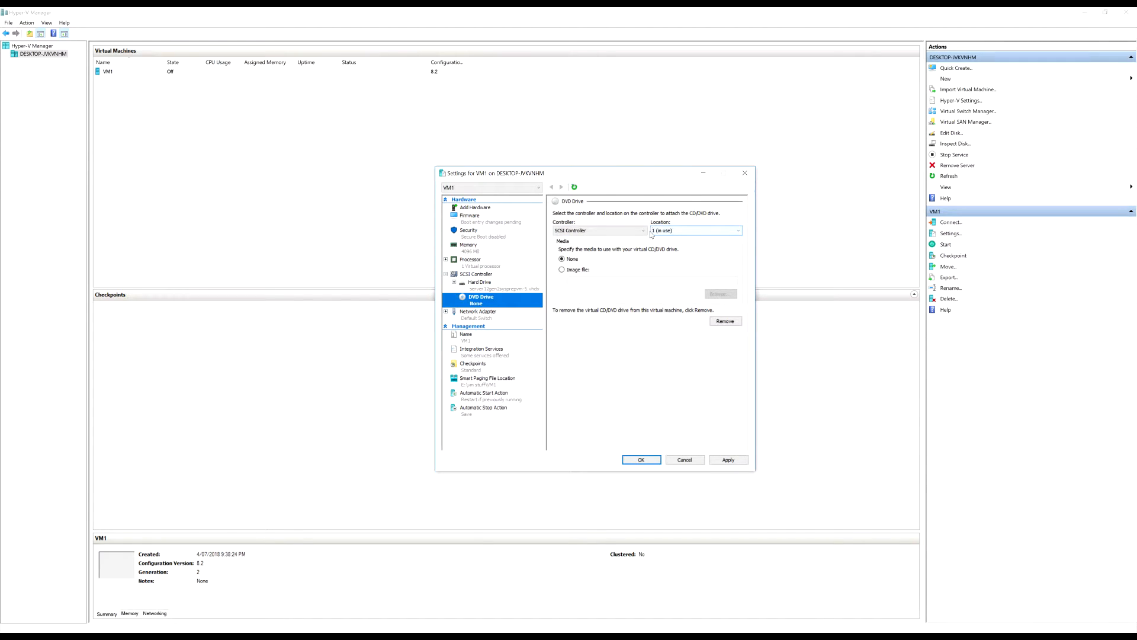
click(562, 270)
Apply the DVD drive without attaching an ISO and display the firmware boot order
click(723, 296)
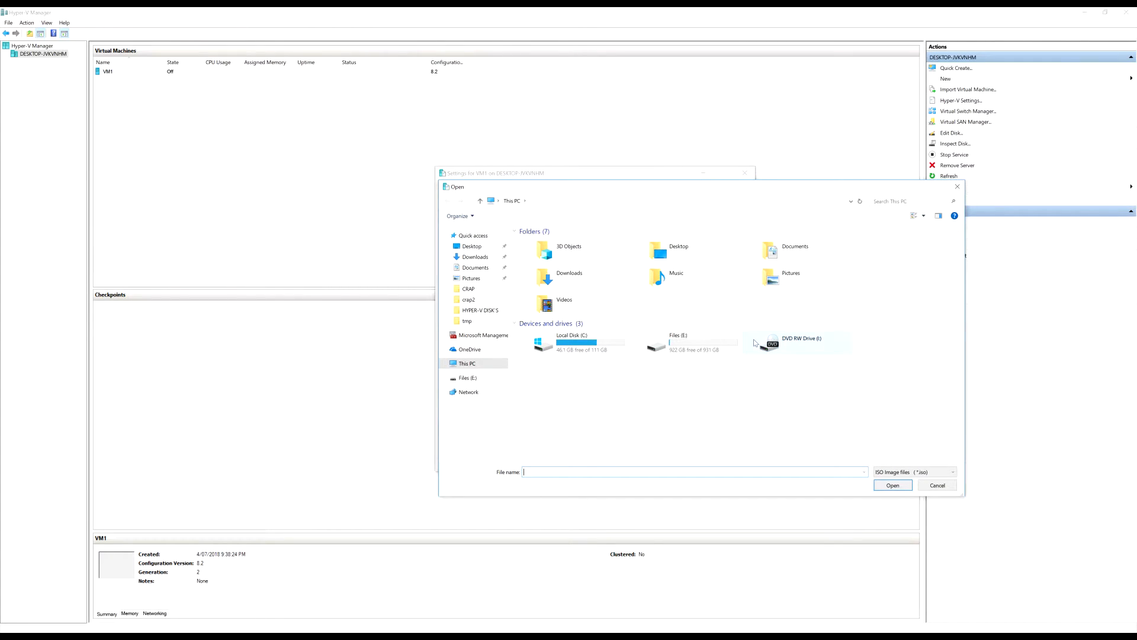
click(938, 486)
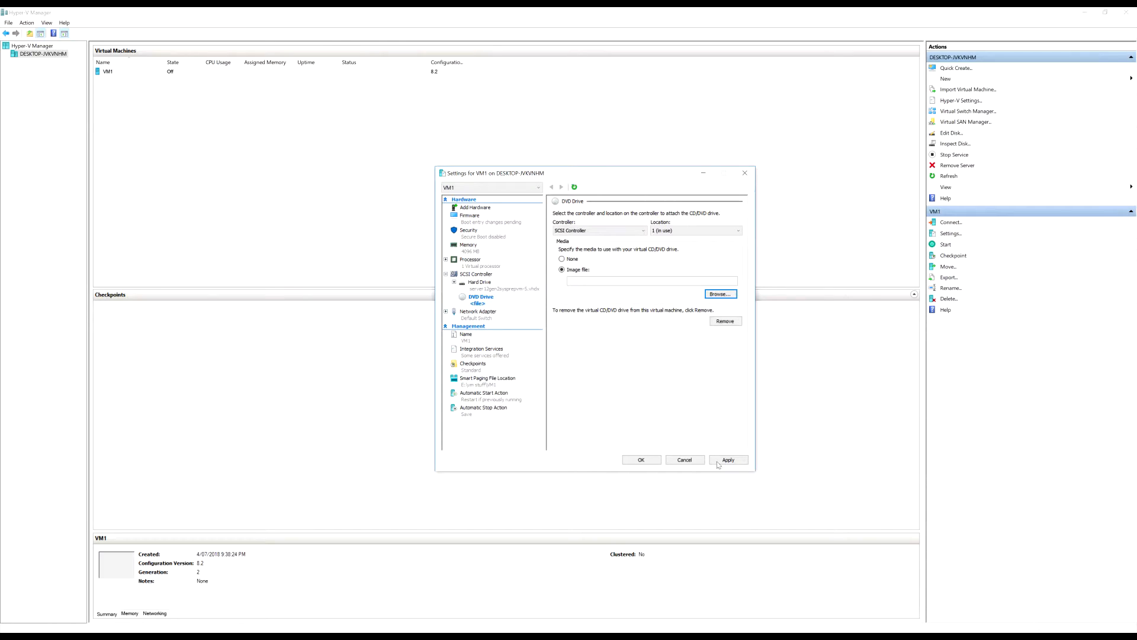
click(729, 461)
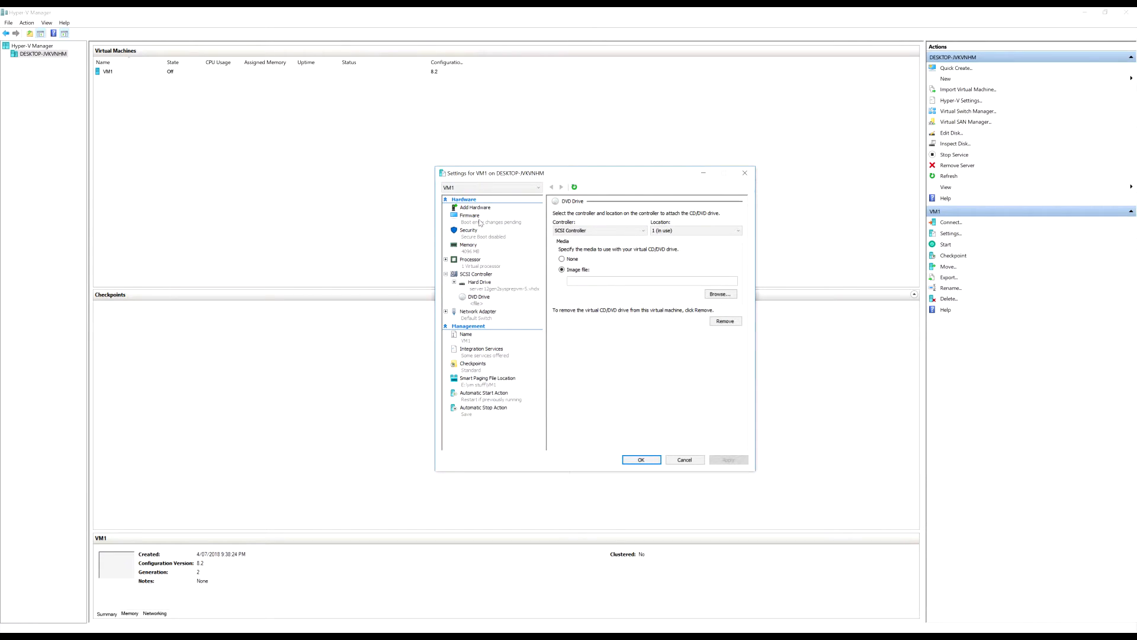
click(480, 223)
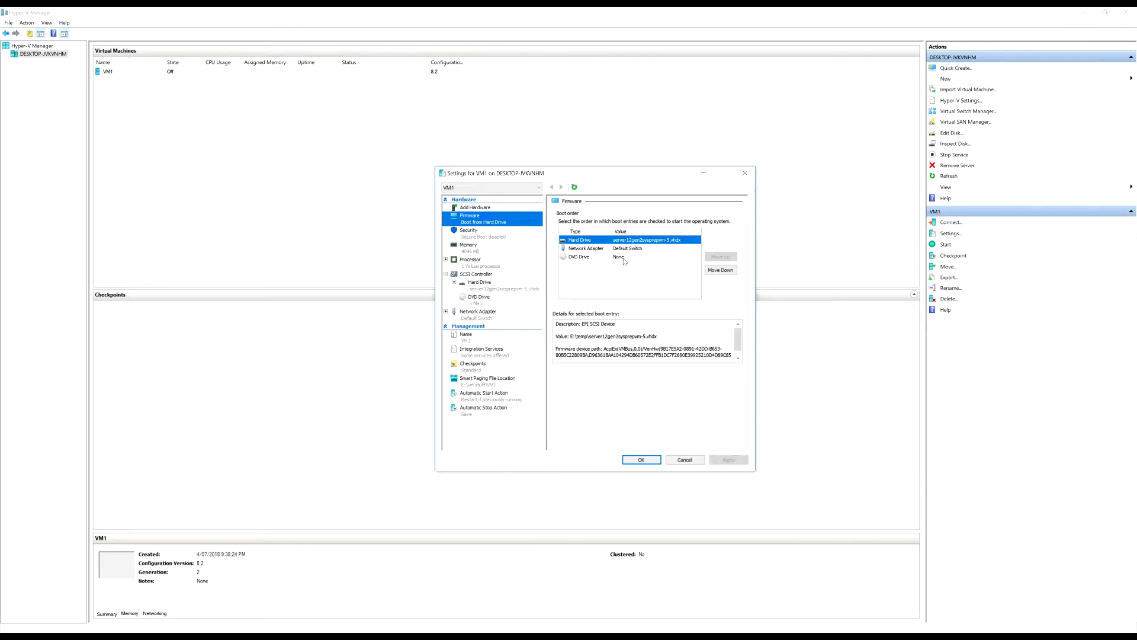
Move the DVD drive to the top of VM1's firmware boot order
click(626, 260)
click(716, 258)
click(716, 258)
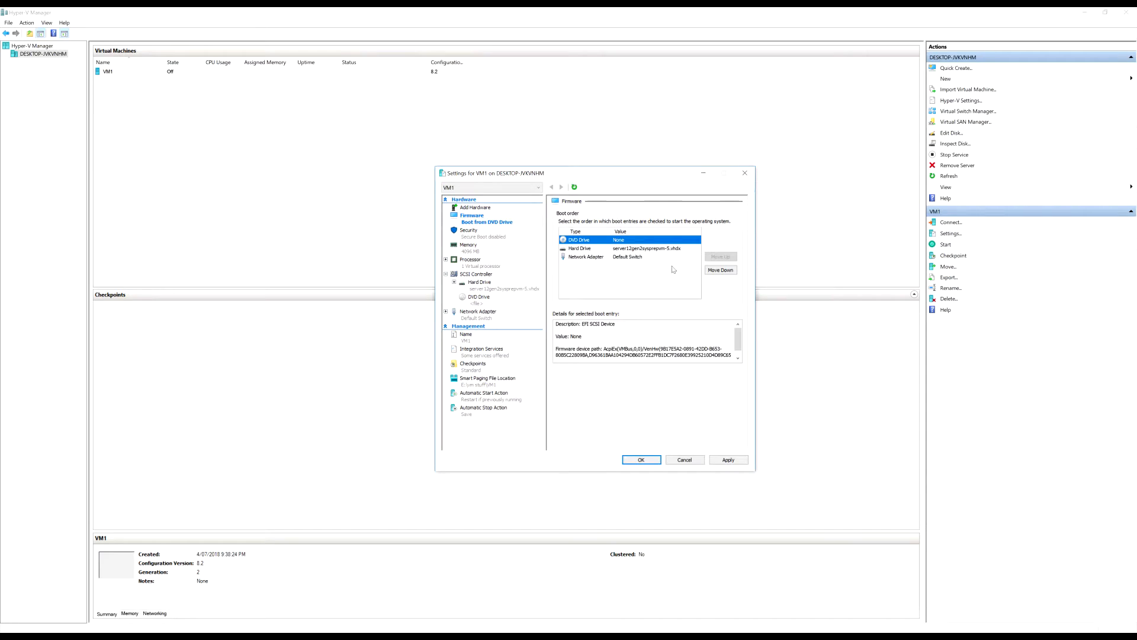
click(610, 249)
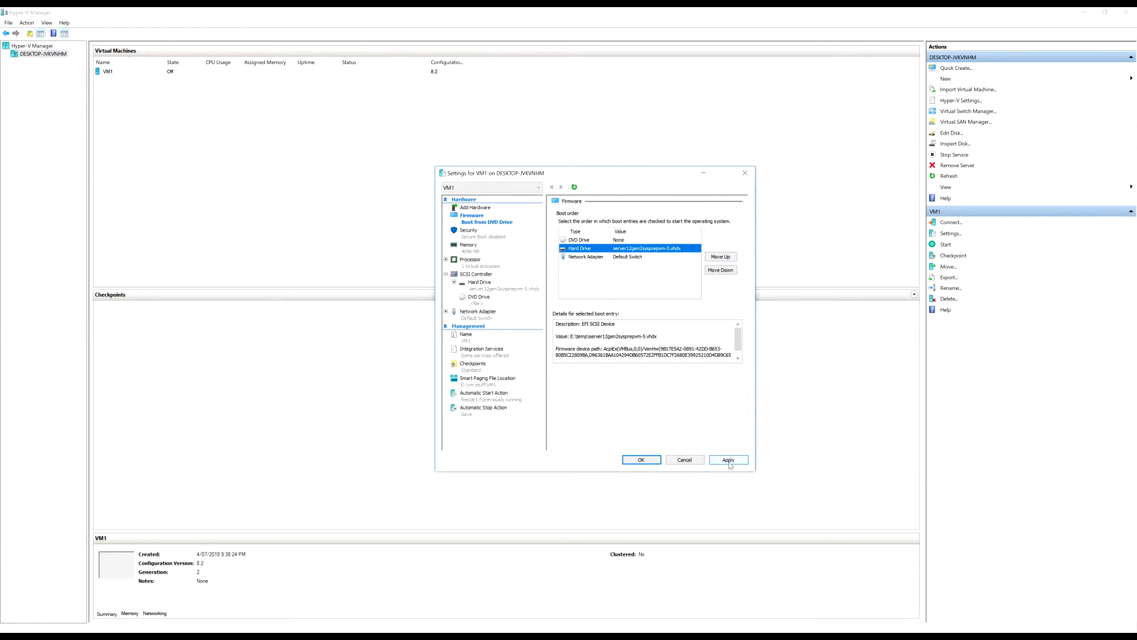
Apply the new boot order and close VM1's settings
click(732, 461)
click(642, 457)
right_click(146, 77)
Connect to VM1, start it, and enlarge and reposition the console window while setup finishes
click(165, 81)
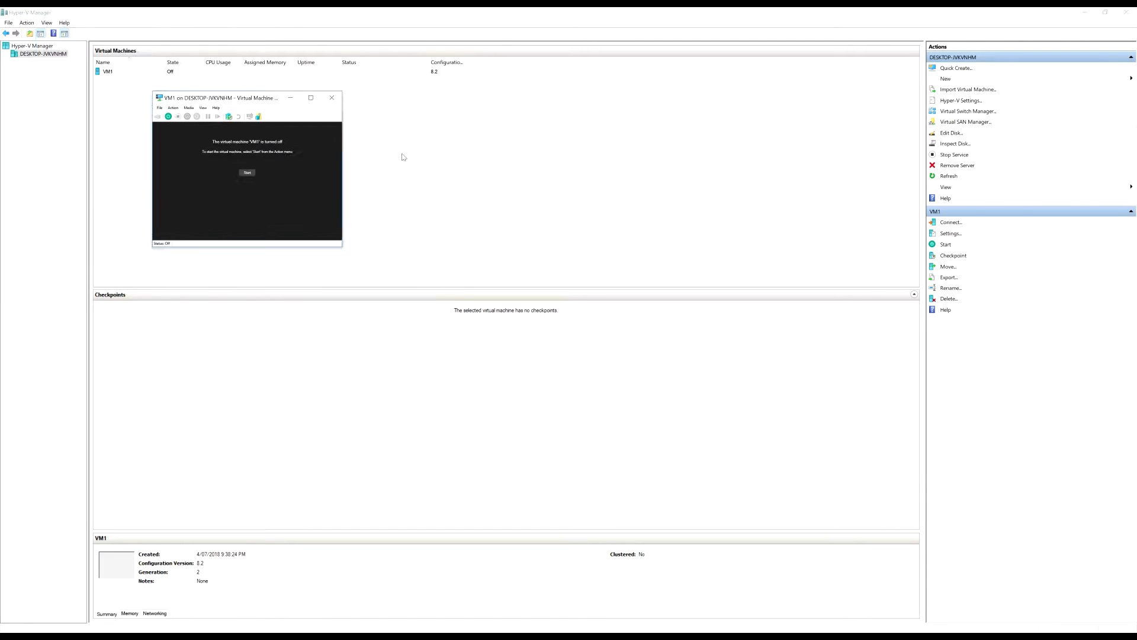
click(391, 207)
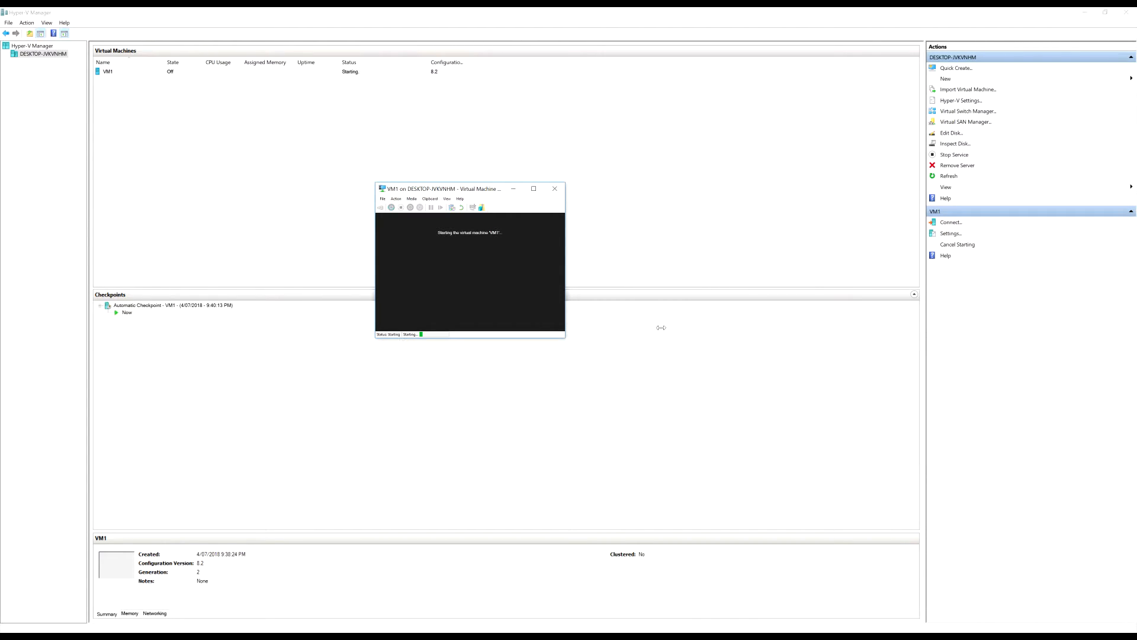
click(534, 189)
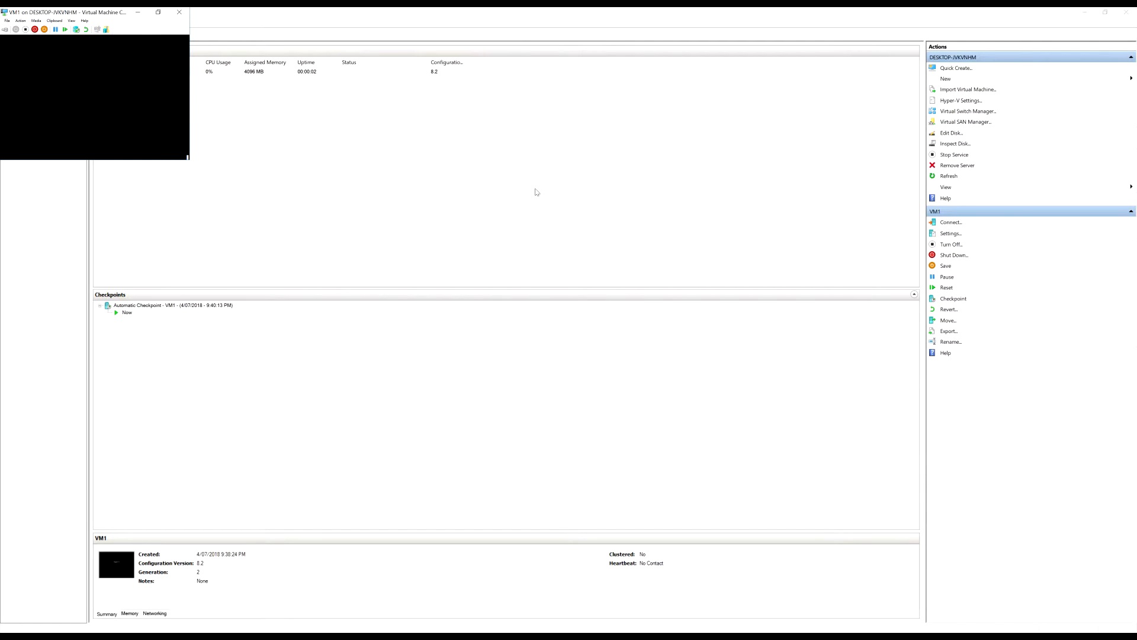
click(159, 12)
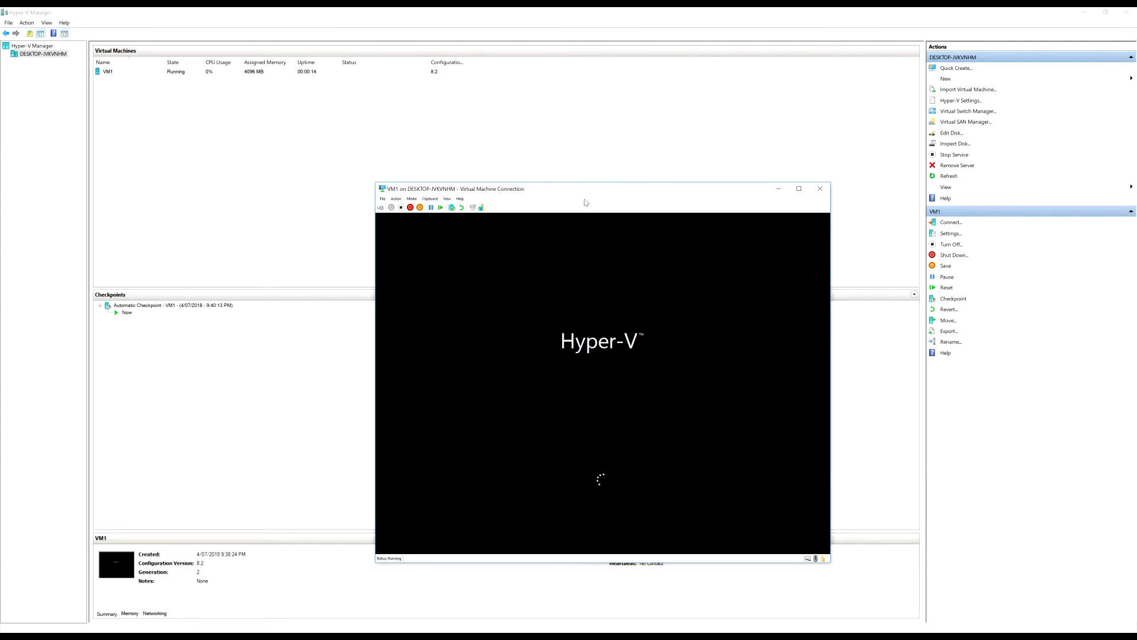
drag(589, 193, 503, 164)
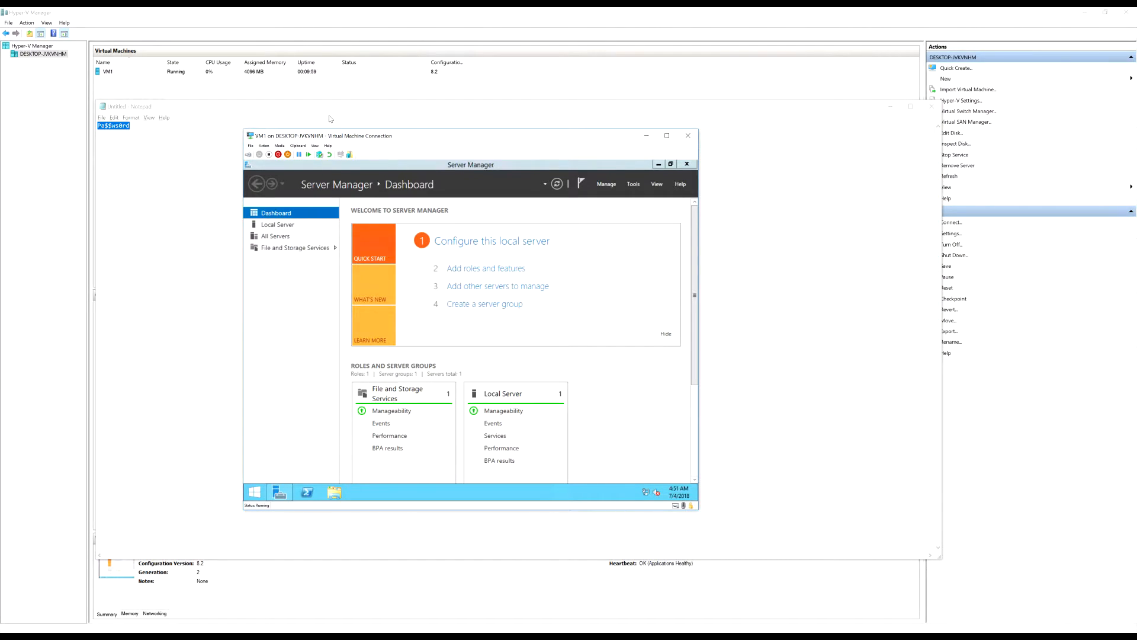
Inside the VM, launch Run from the Start screen search and open the sysprep folder
click(292, 310)
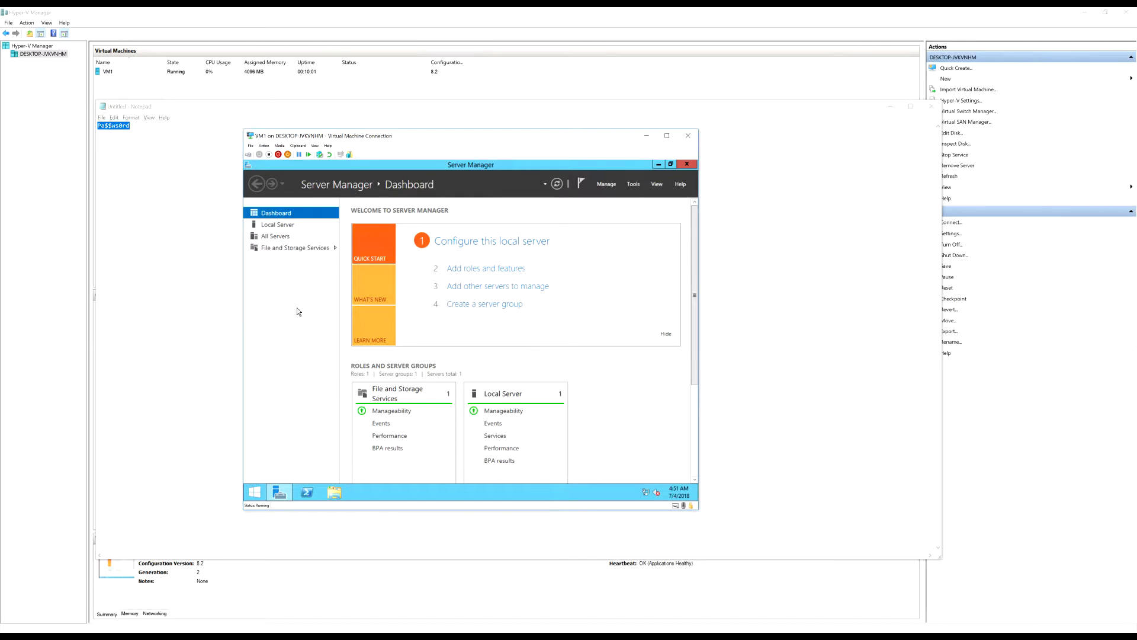
click(258, 493)
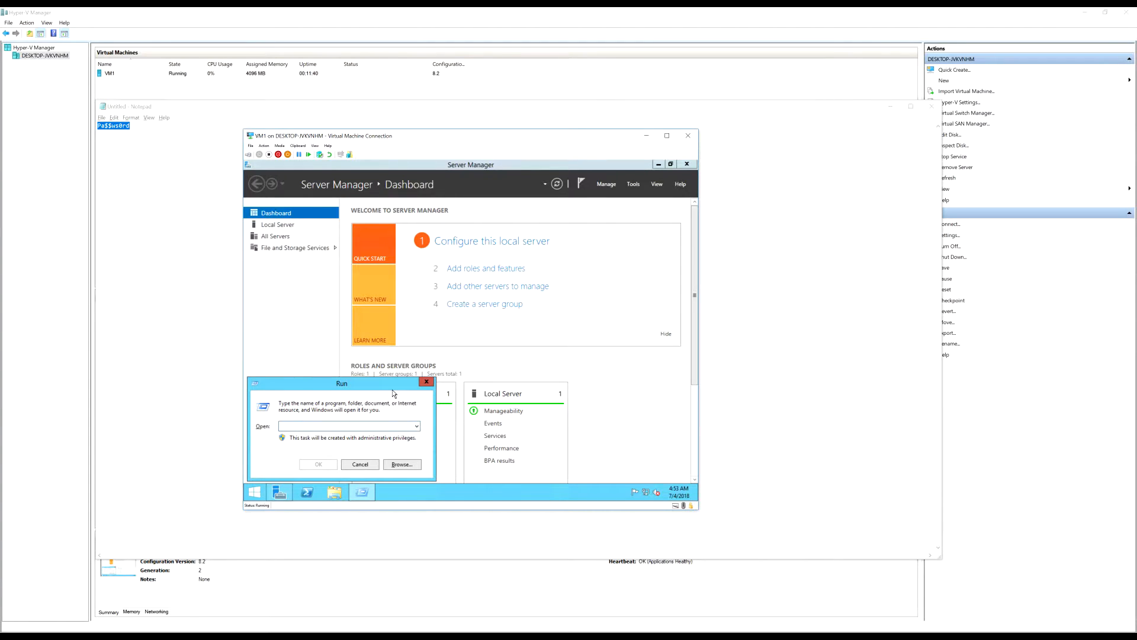
key(super)
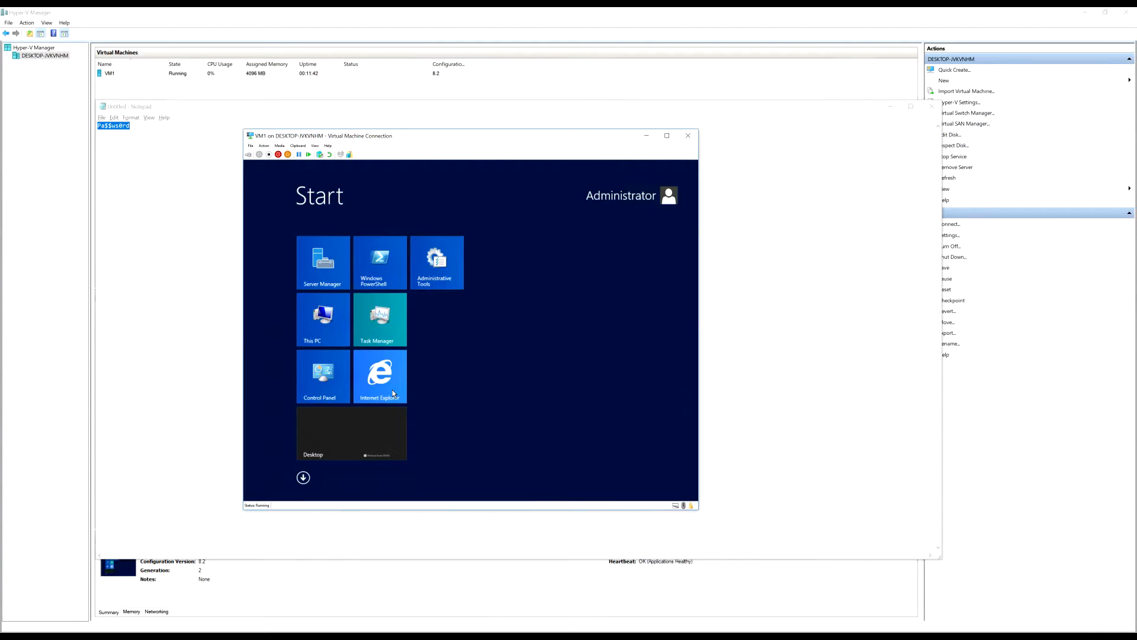
text(run)
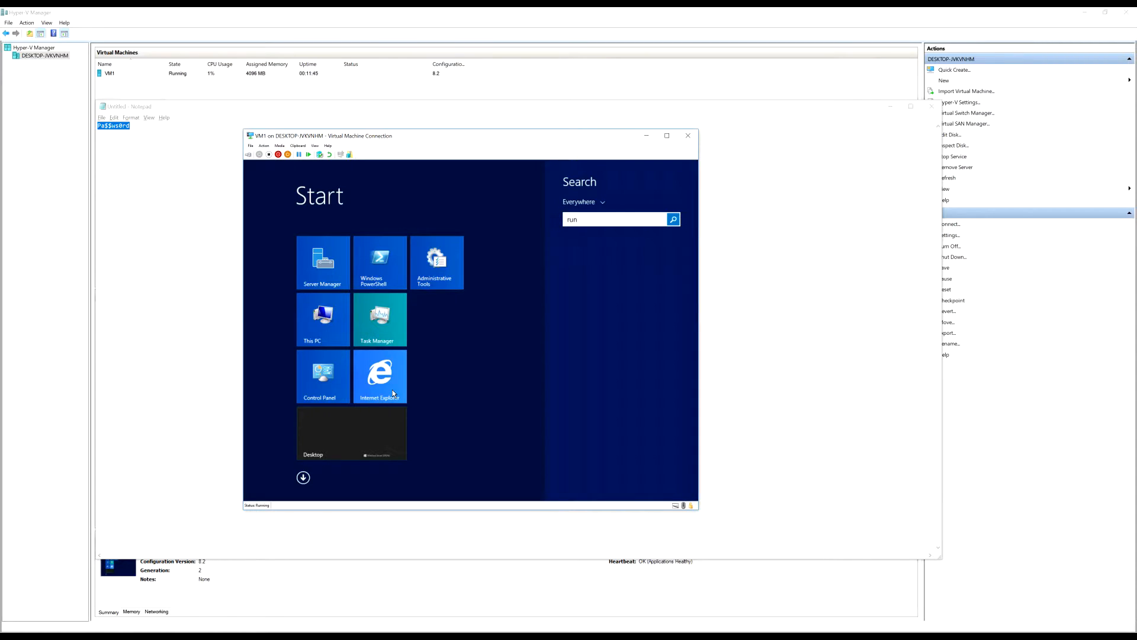
key(Return)
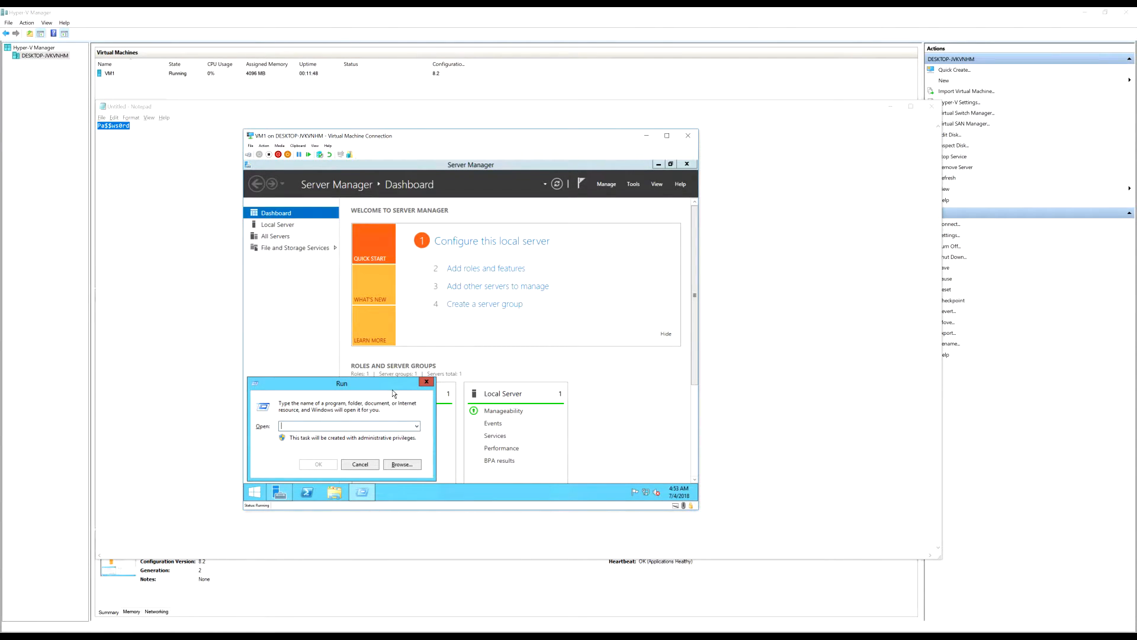
text(sysprep)
key(Return)
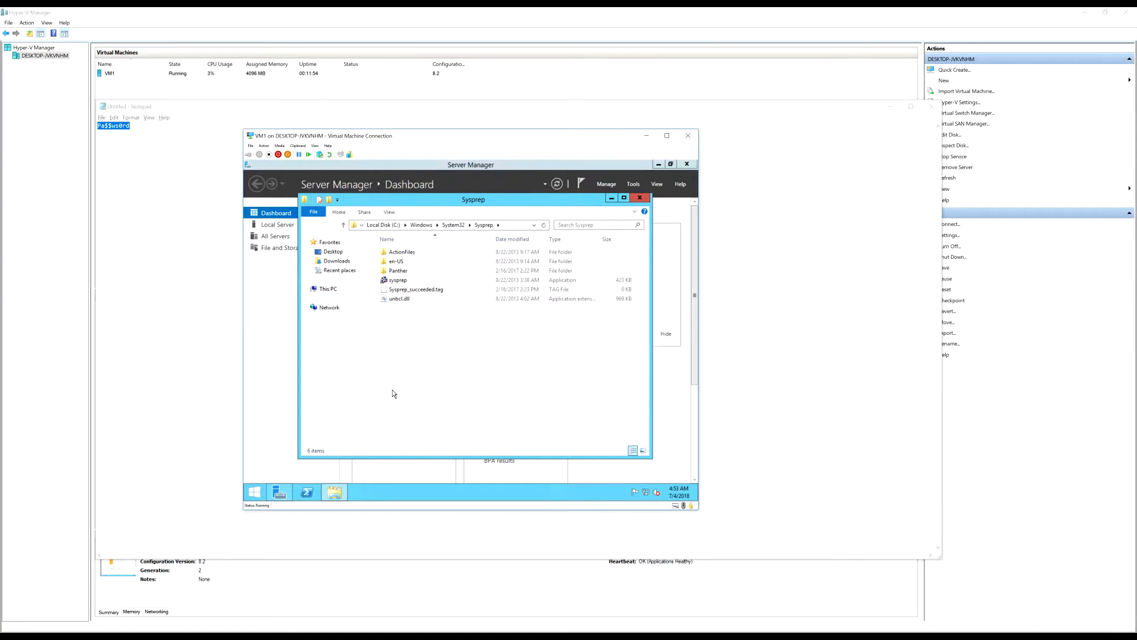
Run sysprep.exe with Generalize ticked and Shutdown as the shutdown option
click(413, 281)
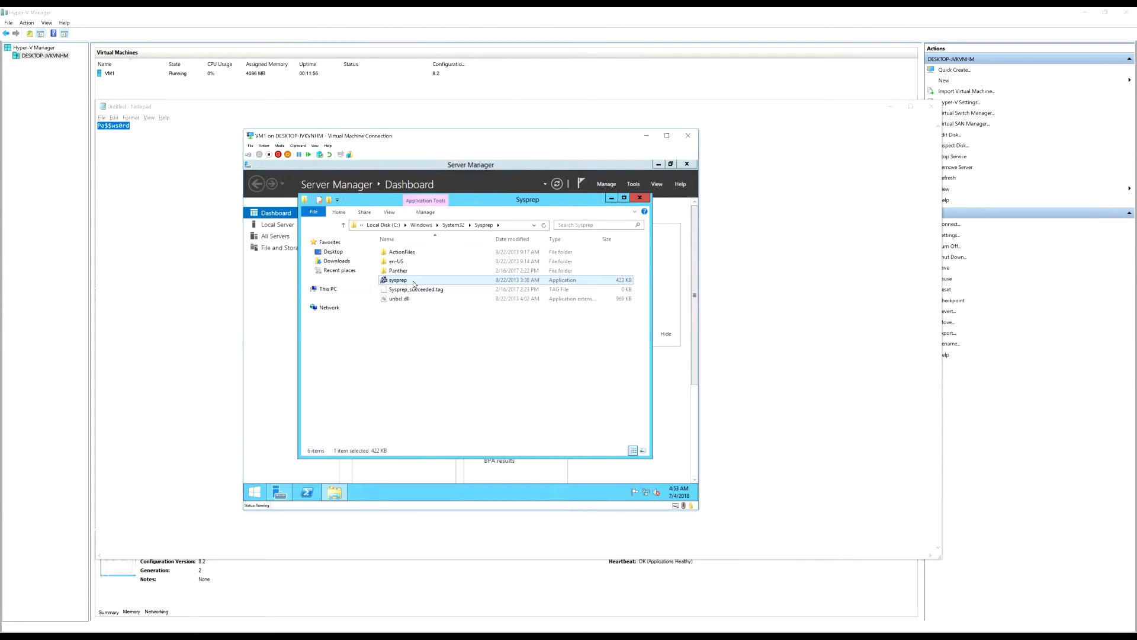
double_click(414, 282)
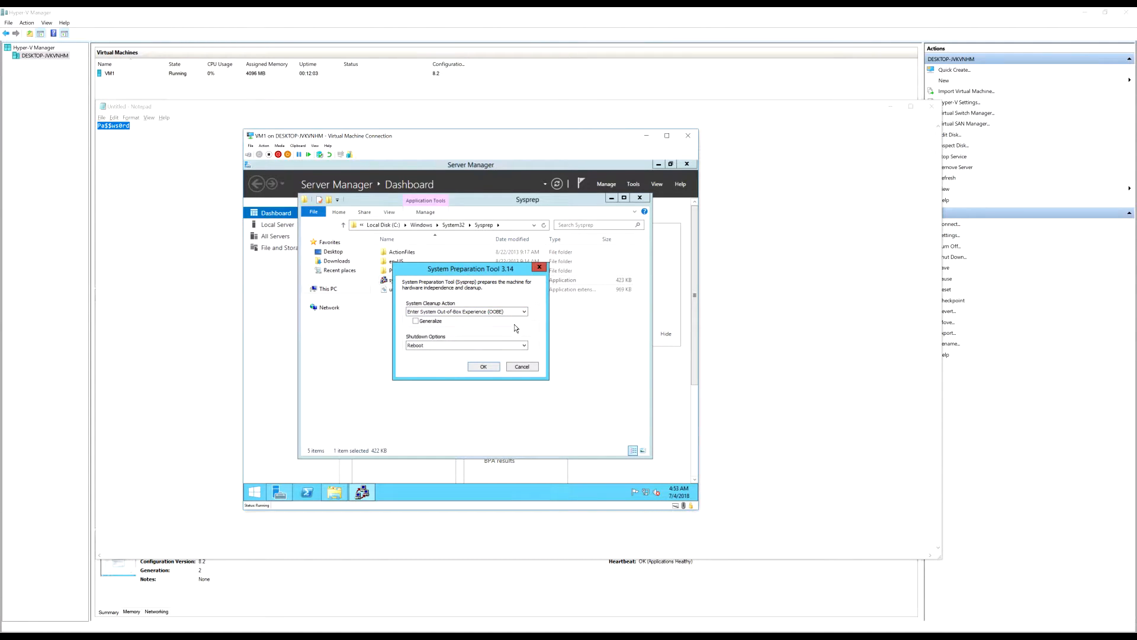
click(523, 346)
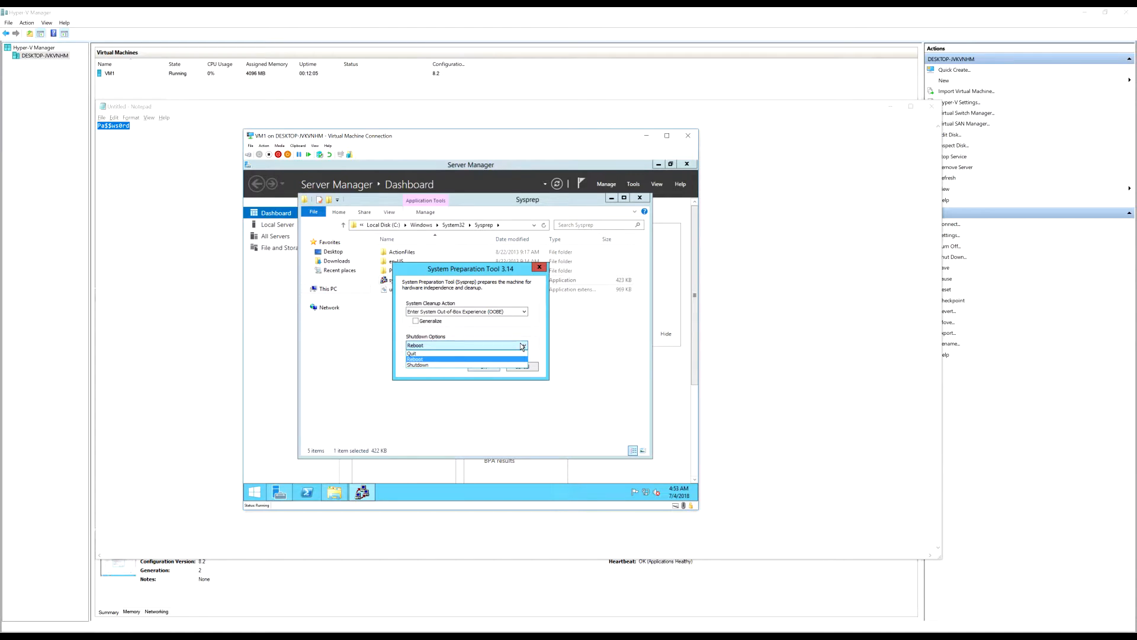
click(523, 346)
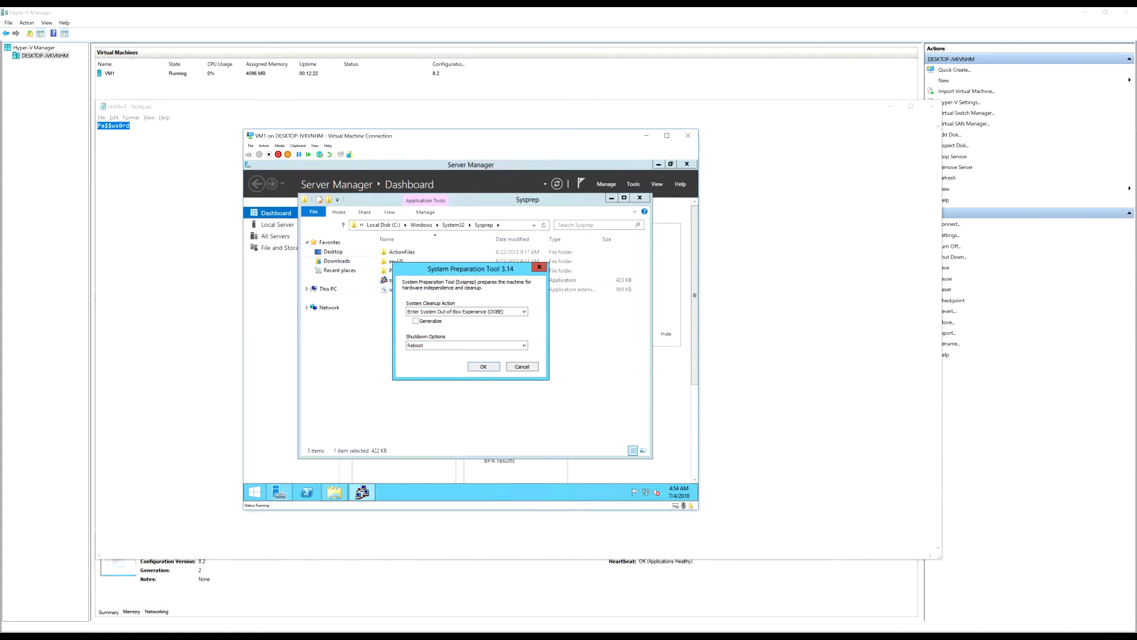
click(416, 321)
click(442, 345)
click(474, 365)
click(485, 367)
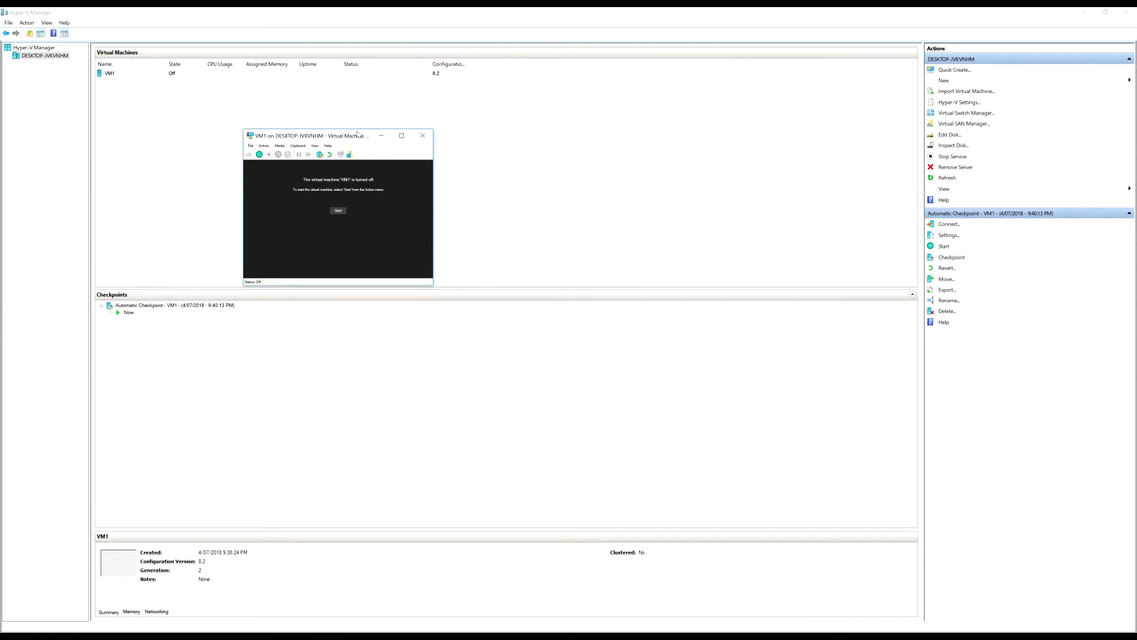
Close the VM connection window and view VM1's hard drive settings
click(431, 135)
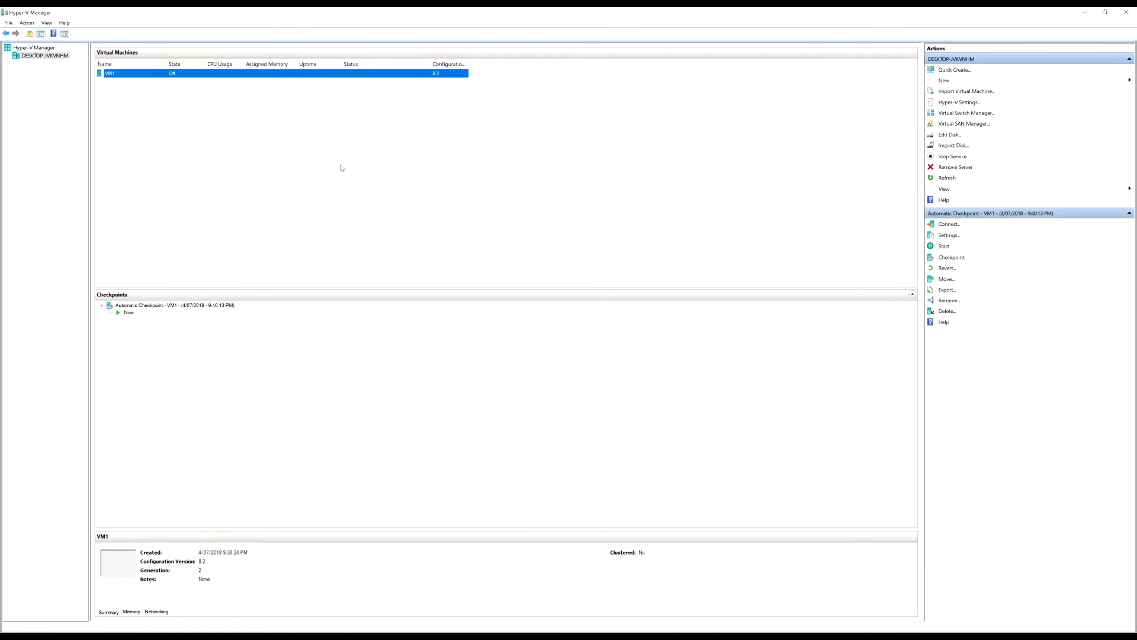
right_click(213, 74)
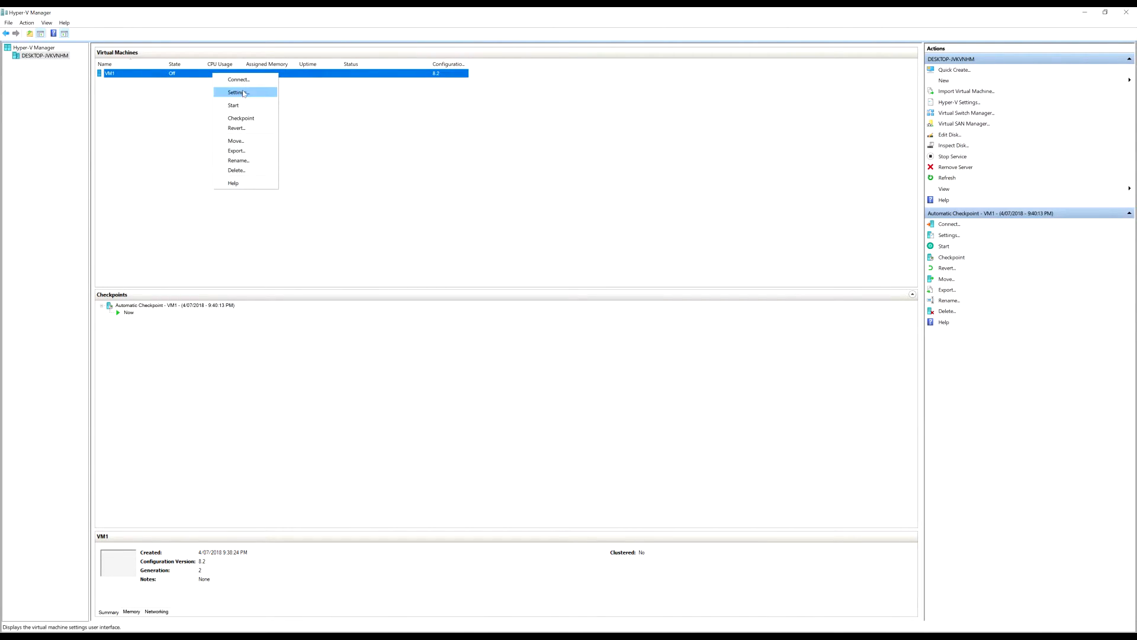
click(253, 94)
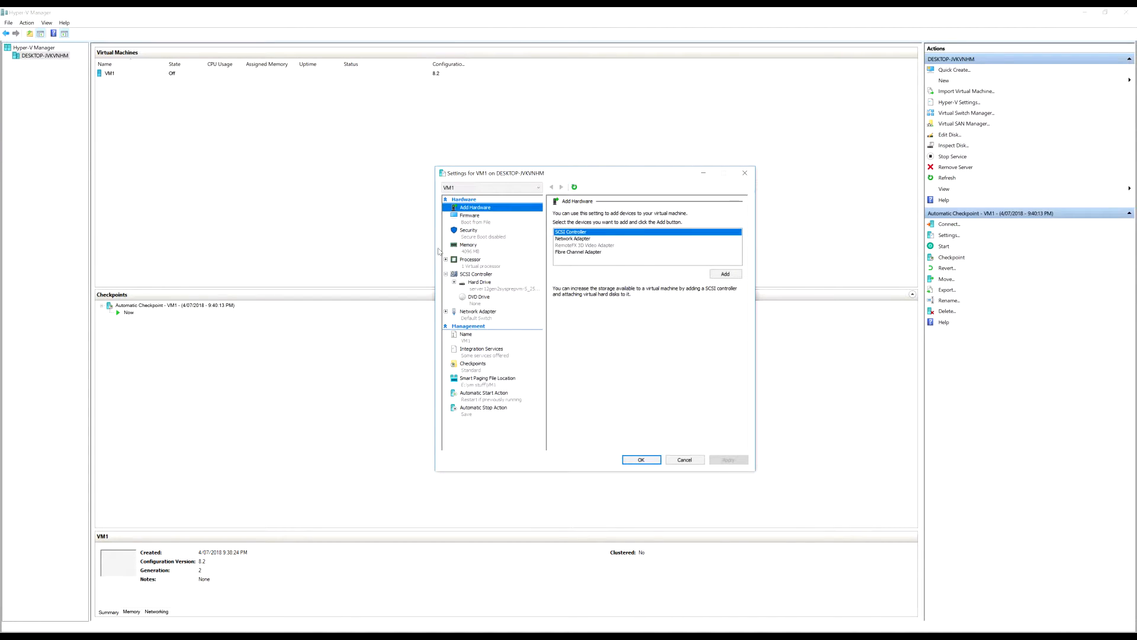
click(501, 284)
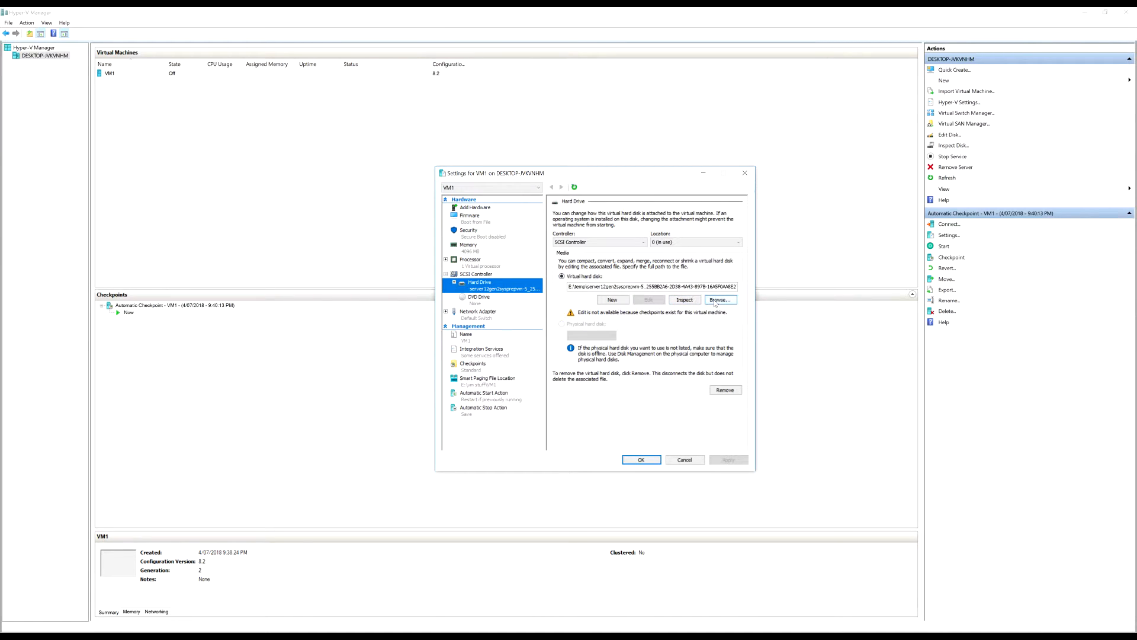
Browse to server12gen2sysprepvm-5.vhdx, then cancel and close VM1's settings unchanged
click(719, 300)
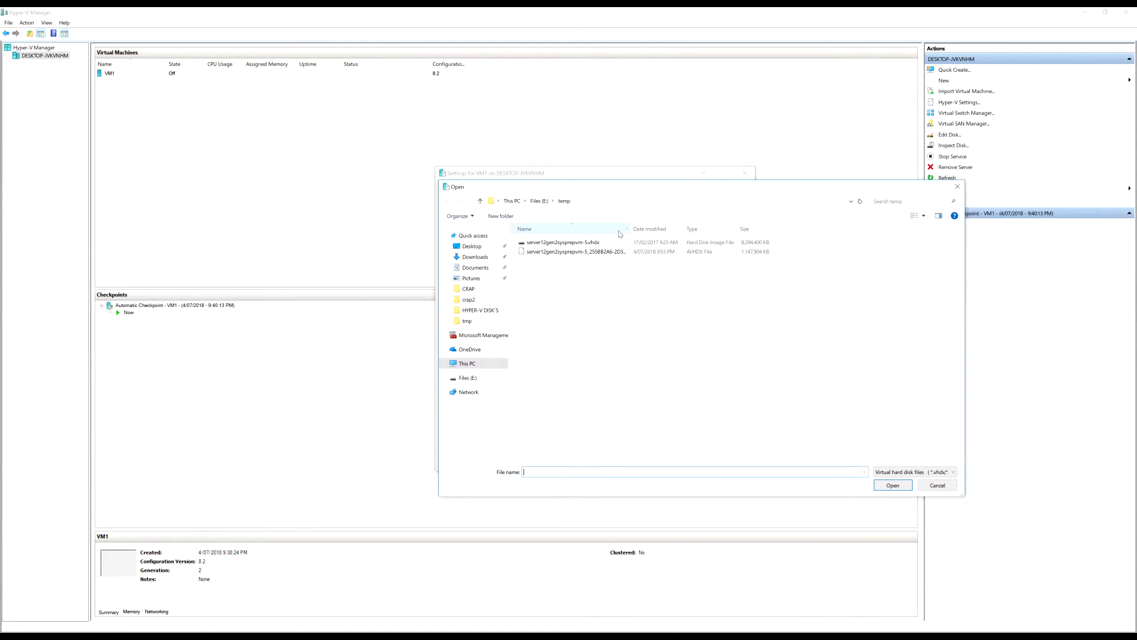
click(607, 244)
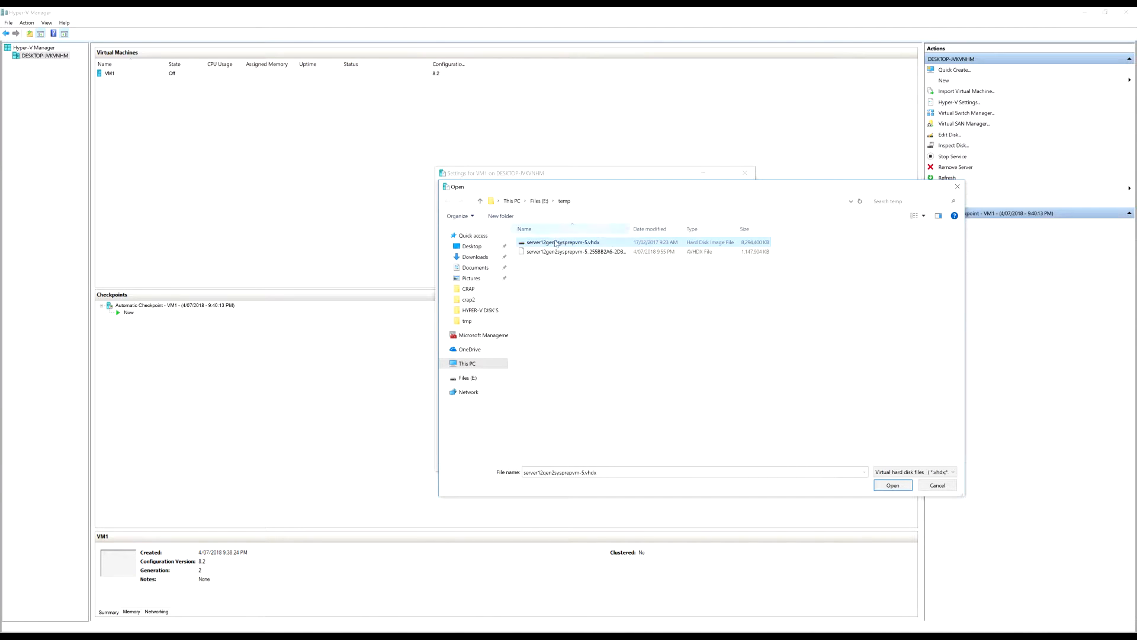
click(957, 187)
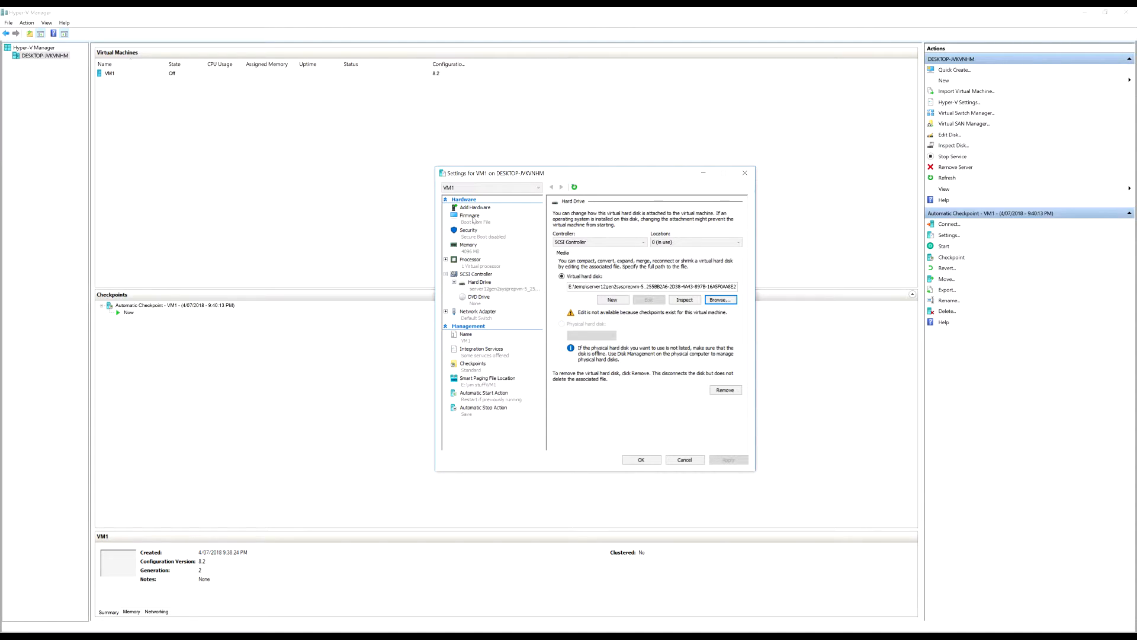
click(745, 173)
Start exporting VM1 and browse to E:\temp as the destination
right_click(201, 76)
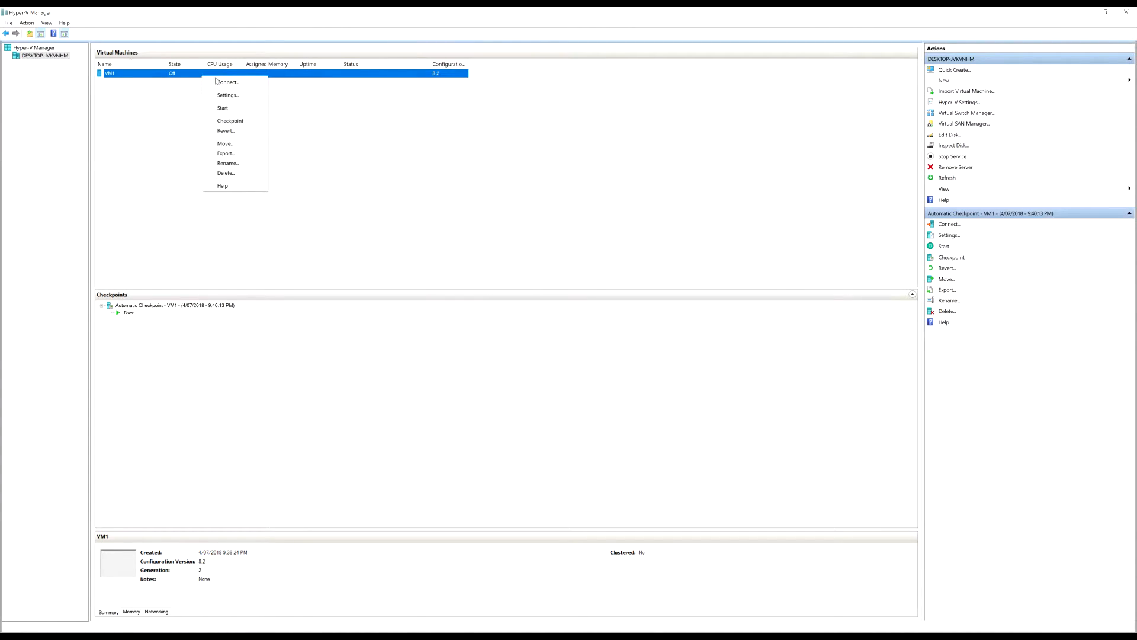
click(247, 156)
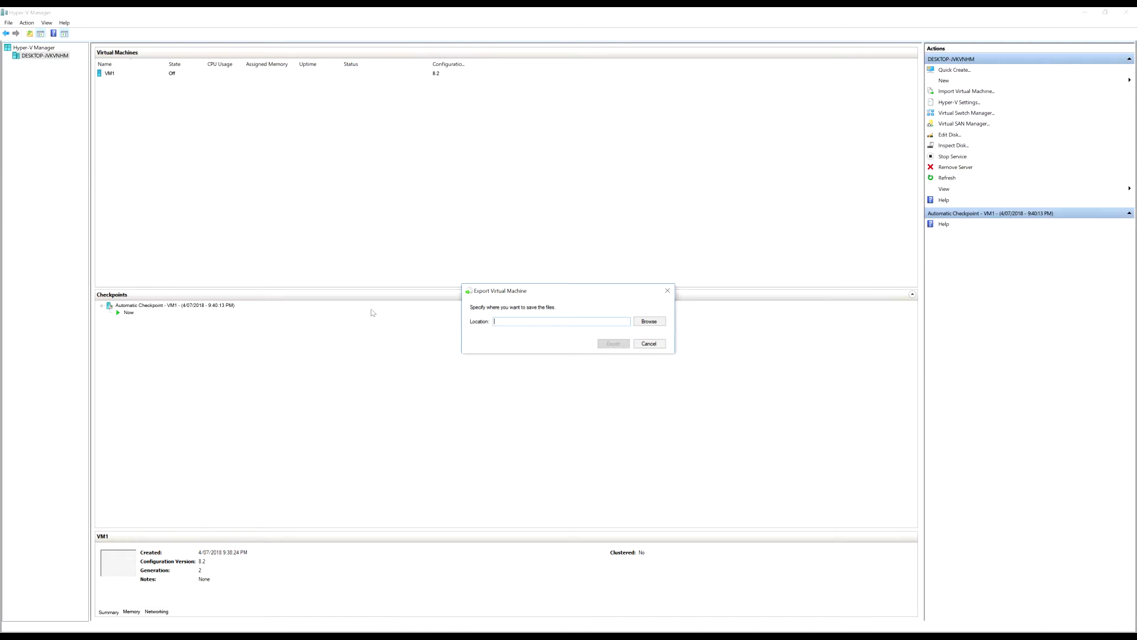
click(649, 322)
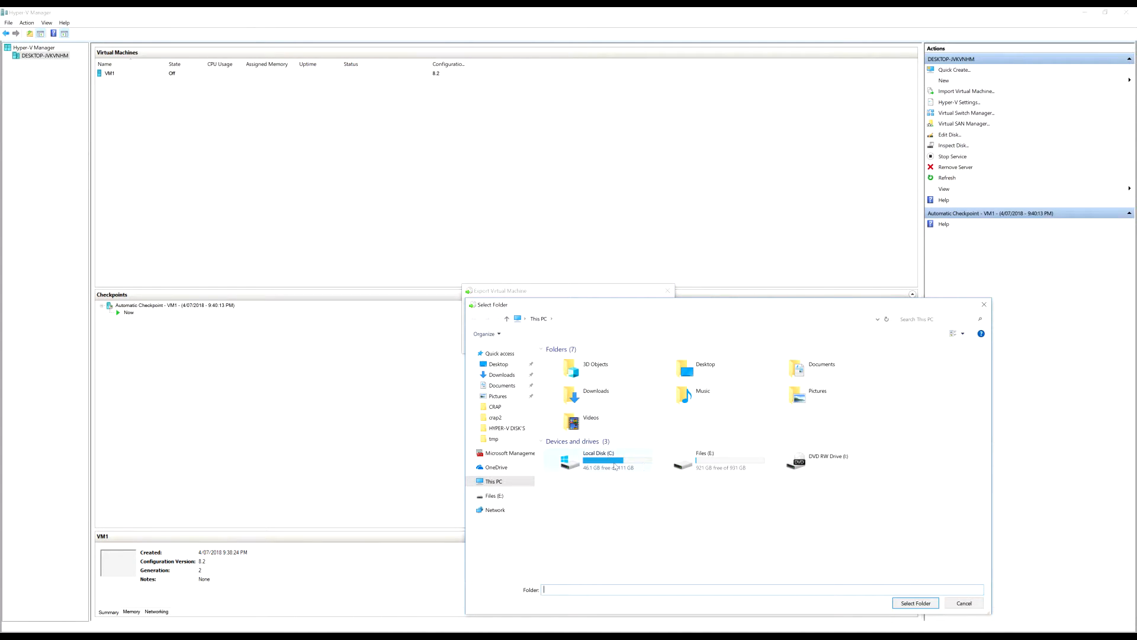
double_click(697, 462)
click(568, 381)
double_click(568, 380)
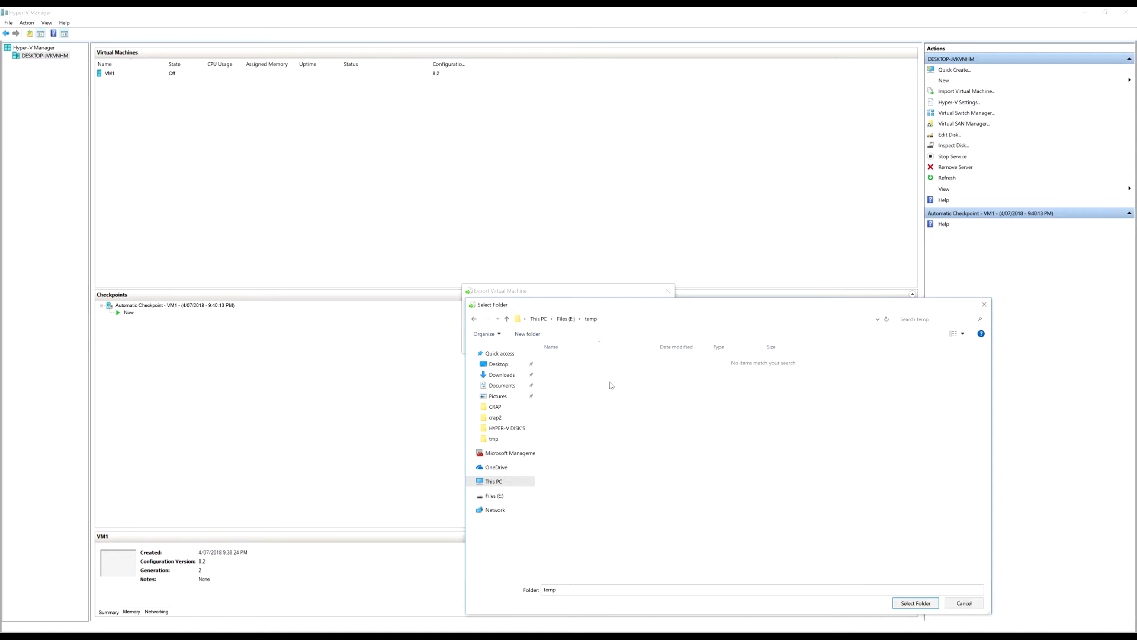
Create a 'temp export VM1' folder in E:\temp and export VM1 into it
key(ctrl+shift+n)
text(temp)
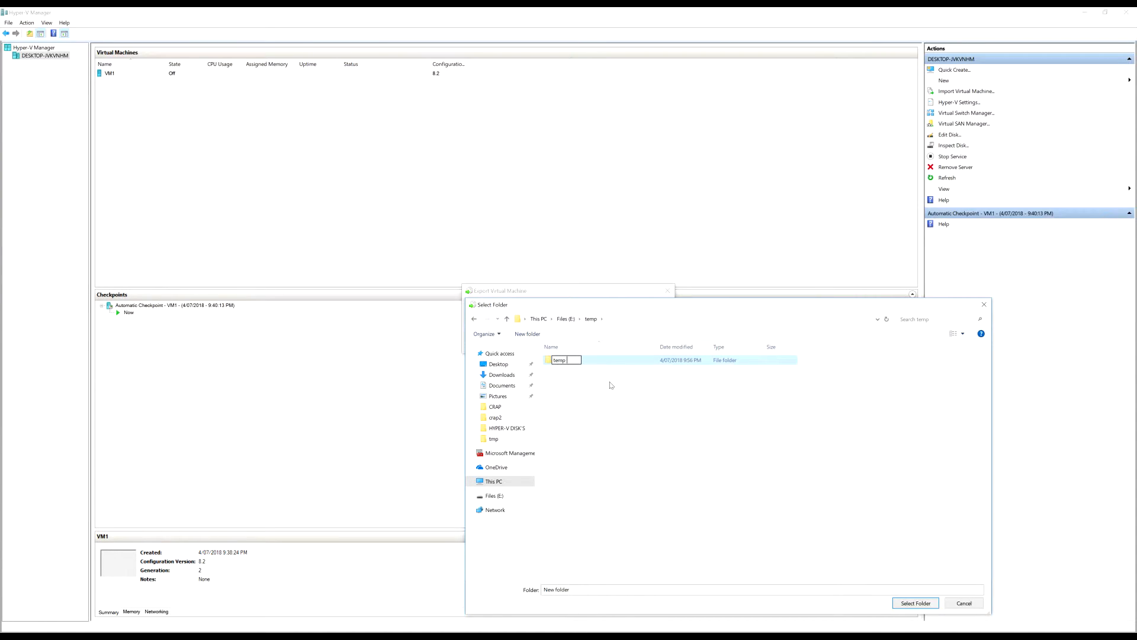
text( export VM)
key(Return)
key(Return)
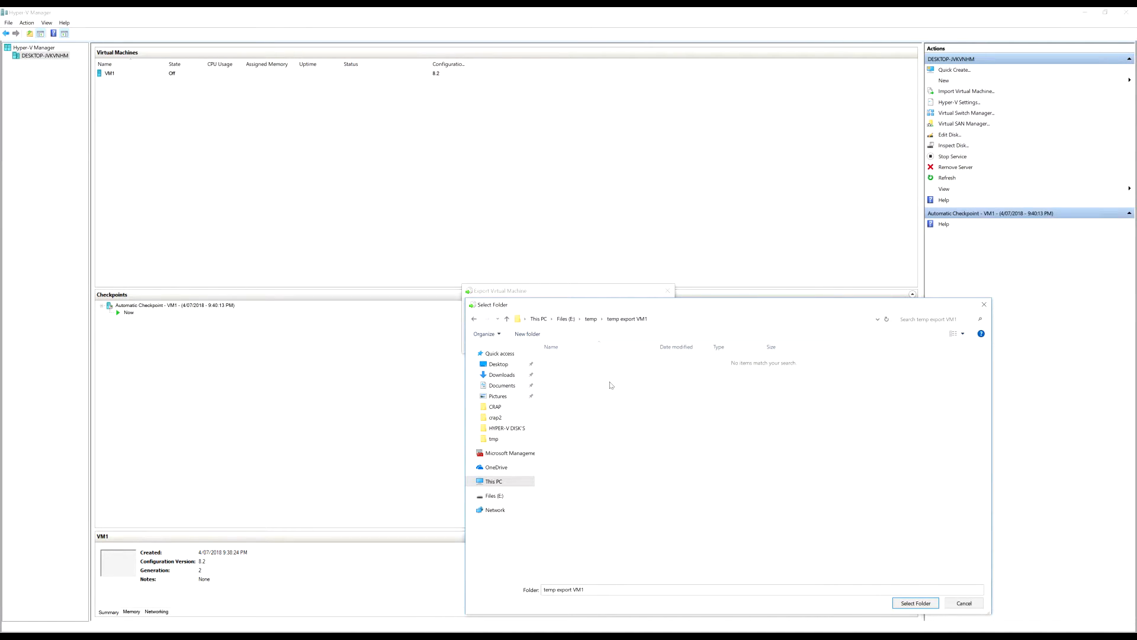
click(920, 602)
click(615, 344)
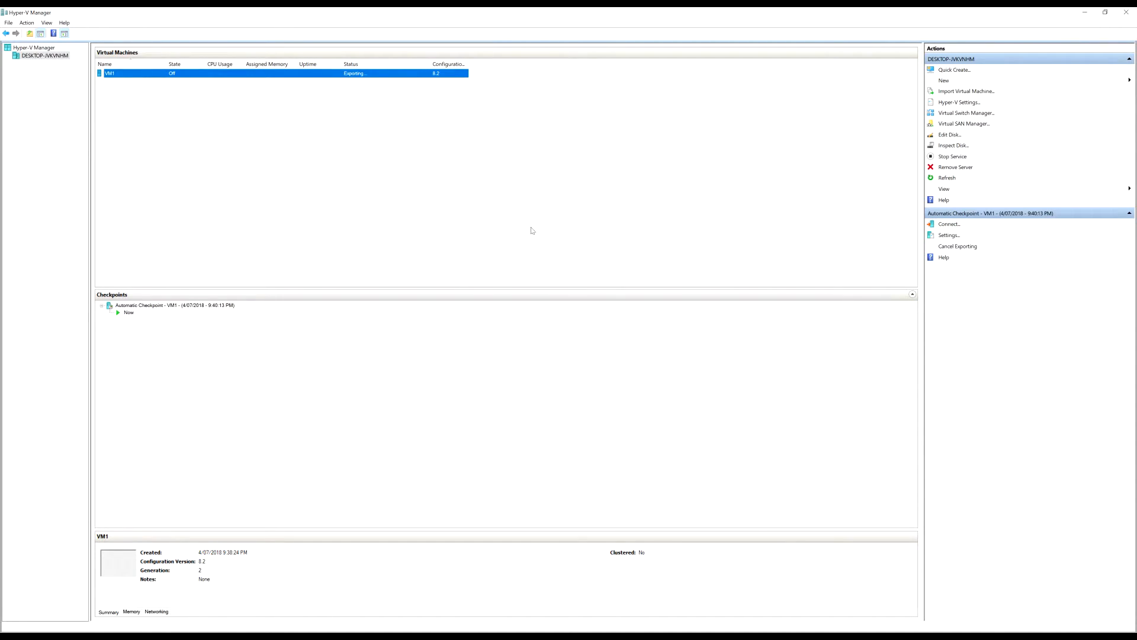
In File Explorer, browse E:\temp into the temp export VM1\VM1 export folders
key(super+e)
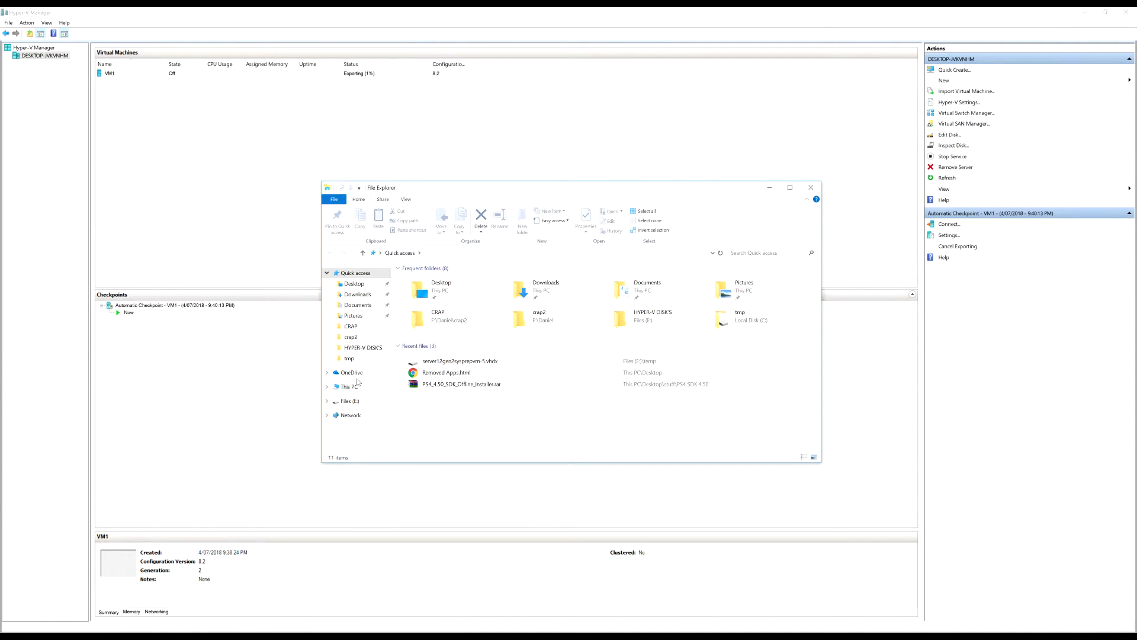
click(349, 386)
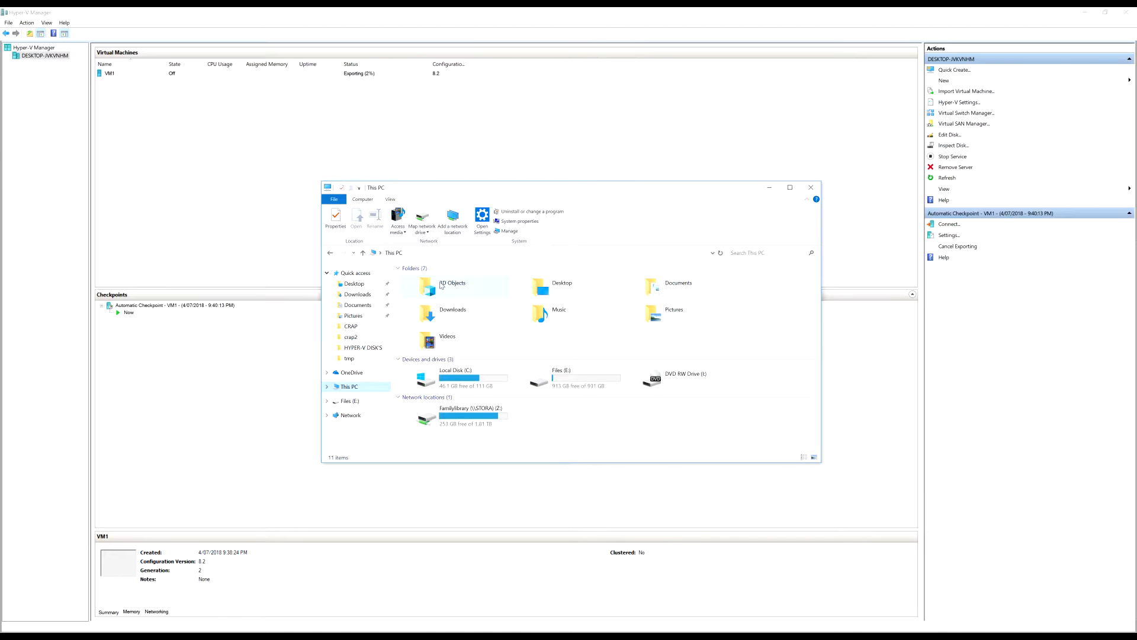
double_click(560, 378)
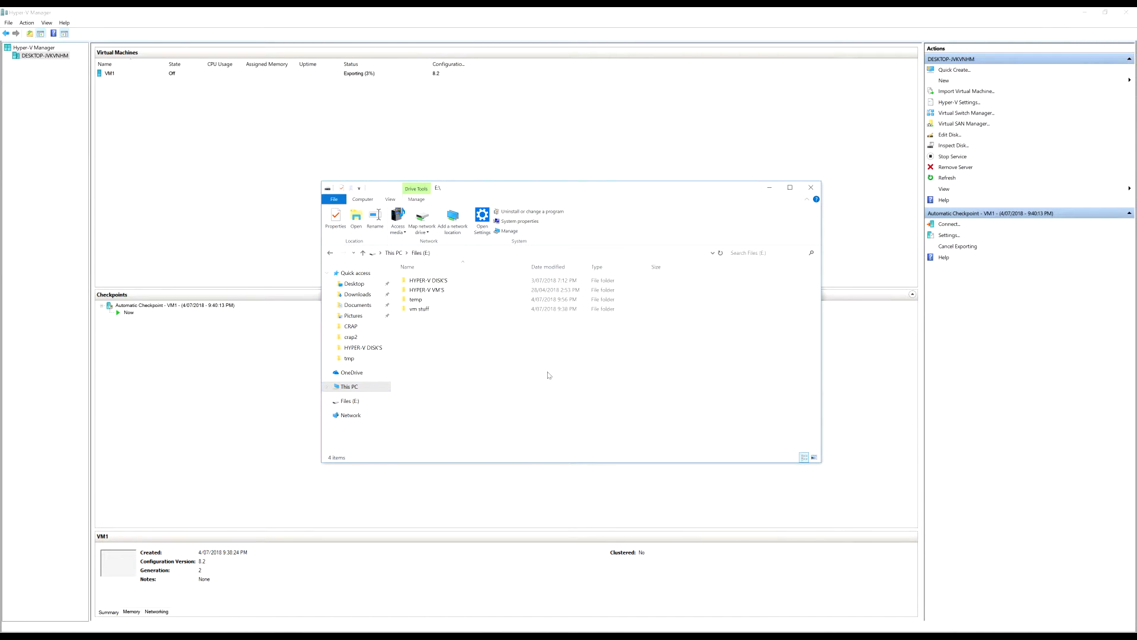
double_click(438, 300)
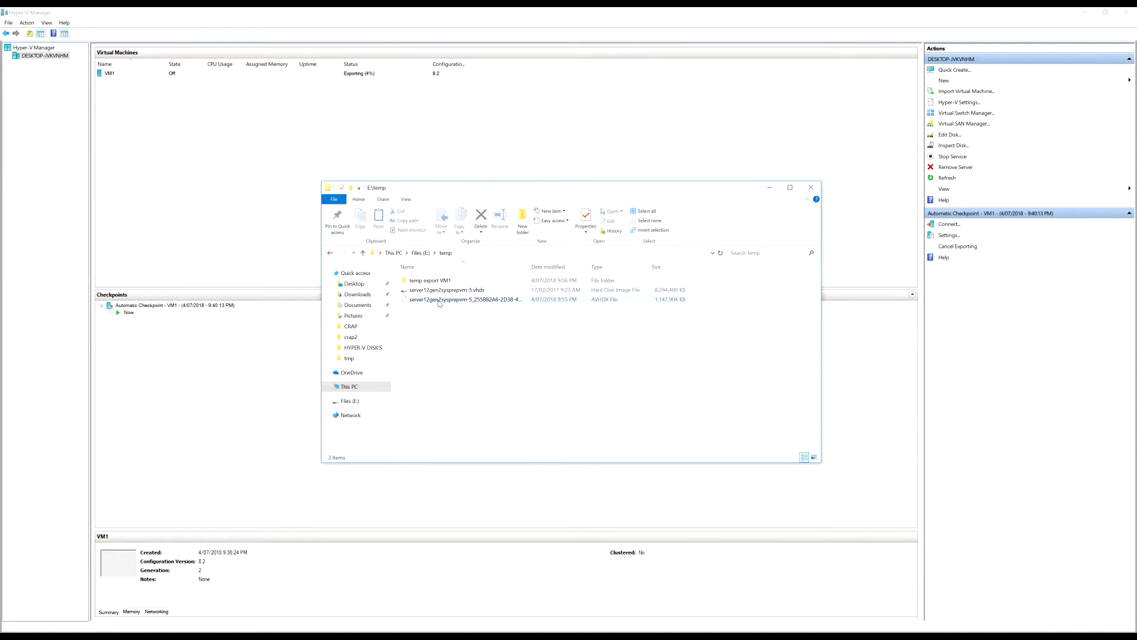
double_click(458, 281)
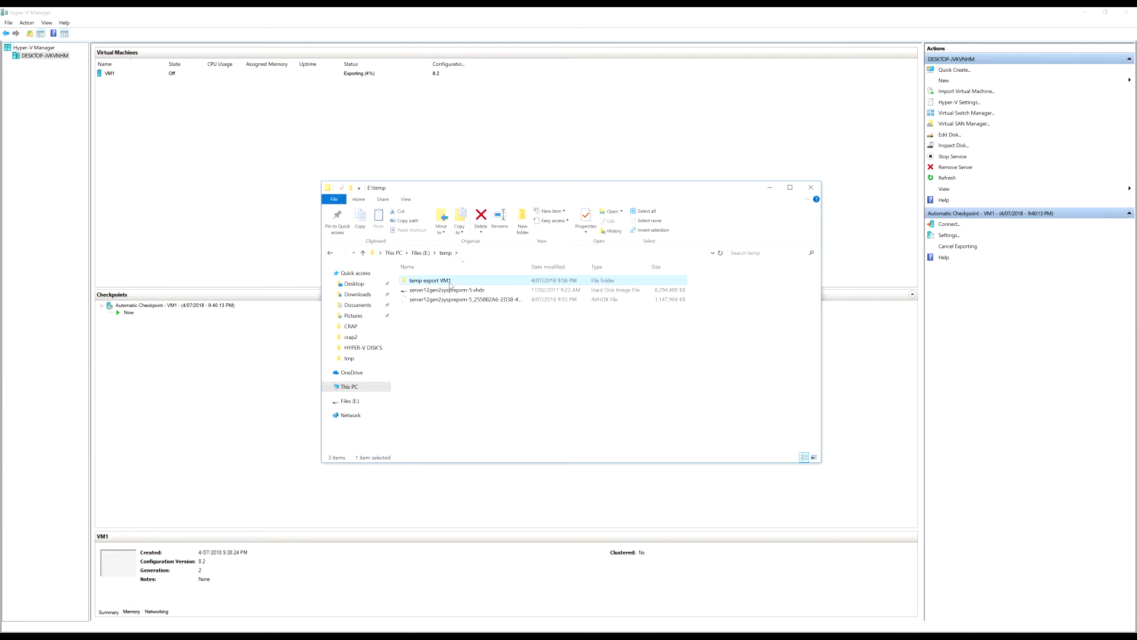
double_click(444, 282)
double_click(453, 280)
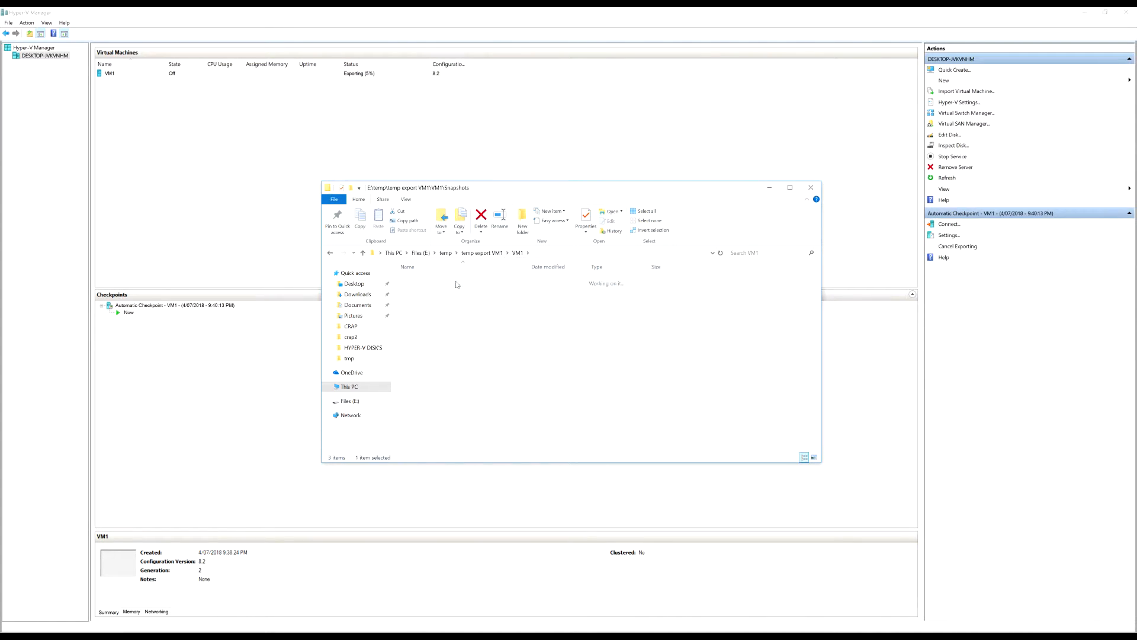
Select the exported vhdx, return to E:\temp and paste, triggering the File In Use warning
click(330, 252)
double_click(460, 292)
click(476, 282)
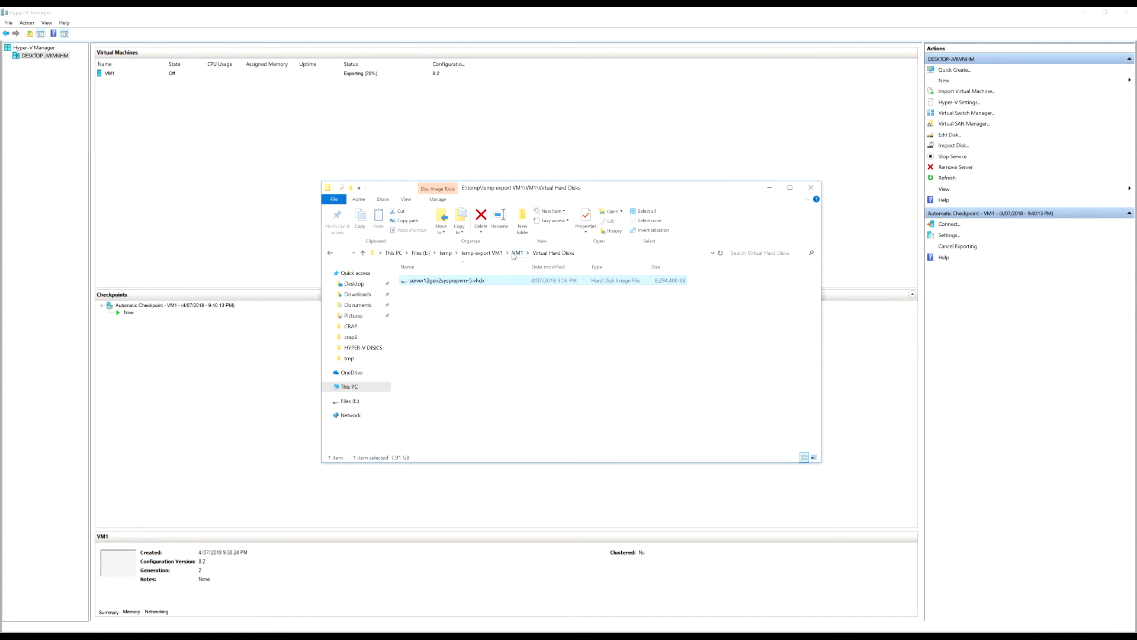
click(331, 253)
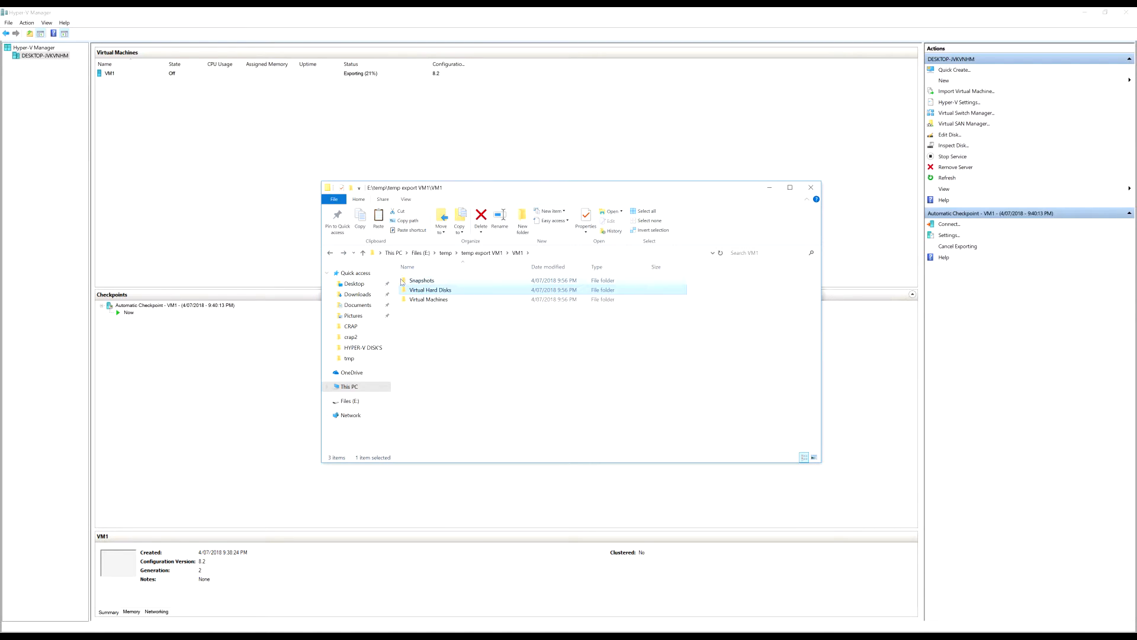
click(446, 252)
key(ctrl+v)
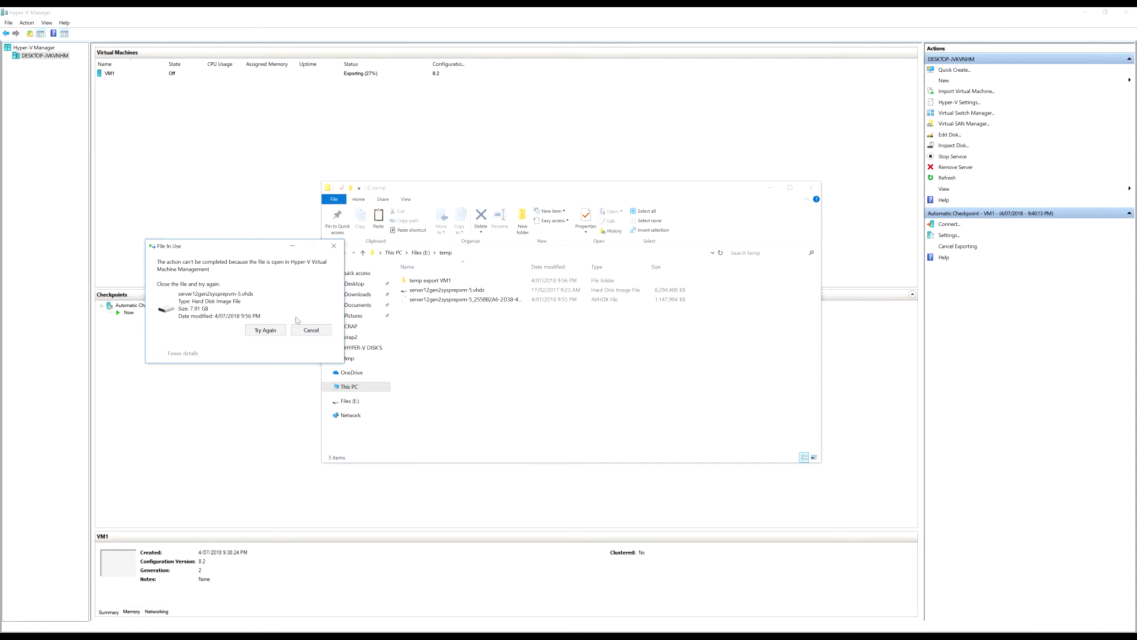
Dismiss the File In Use warning and view the exported vhdx's properties (7.91 GB)
click(312, 331)
double_click(434, 282)
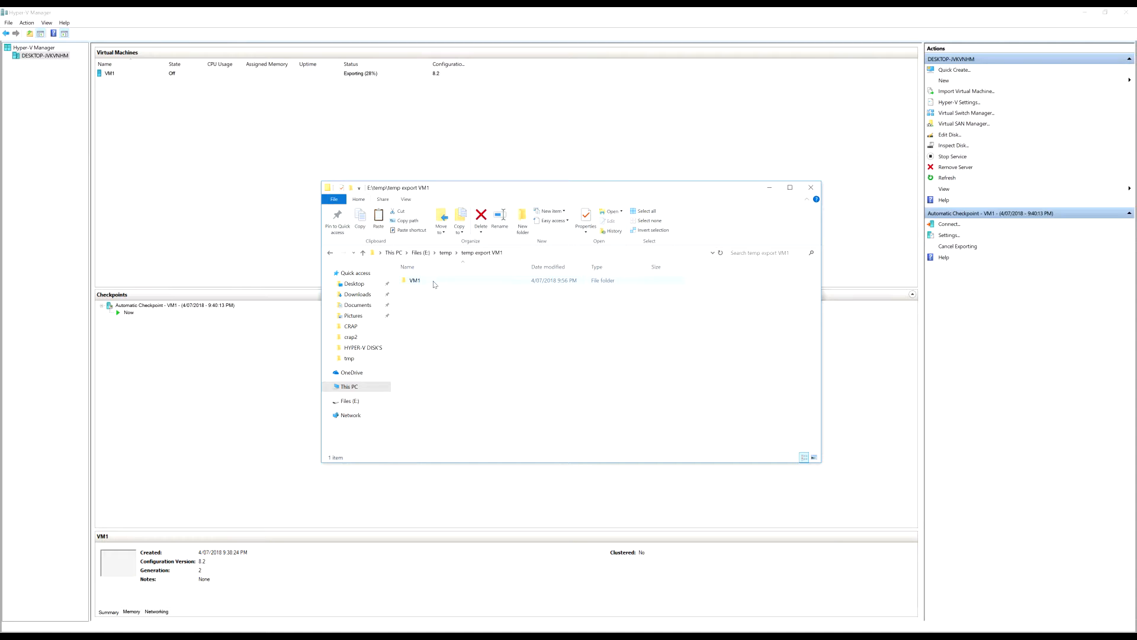
double_click(464, 281)
double_click(430, 290)
right_click(462, 281)
click(565, 456)
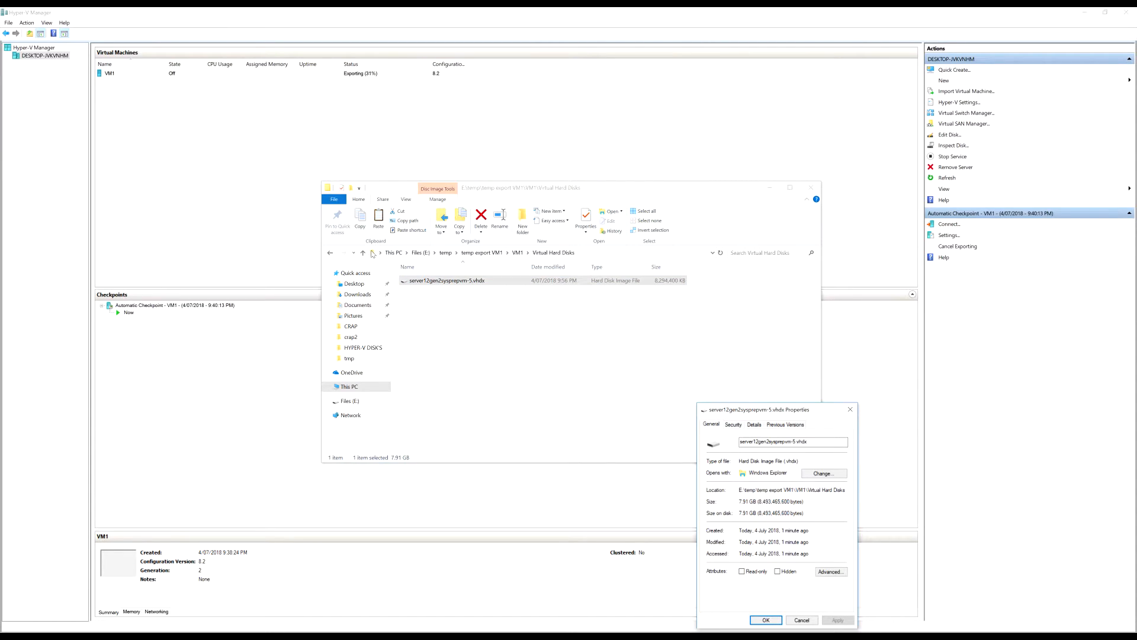
Navigate back up through the export folders to E:\temp
click(330, 252)
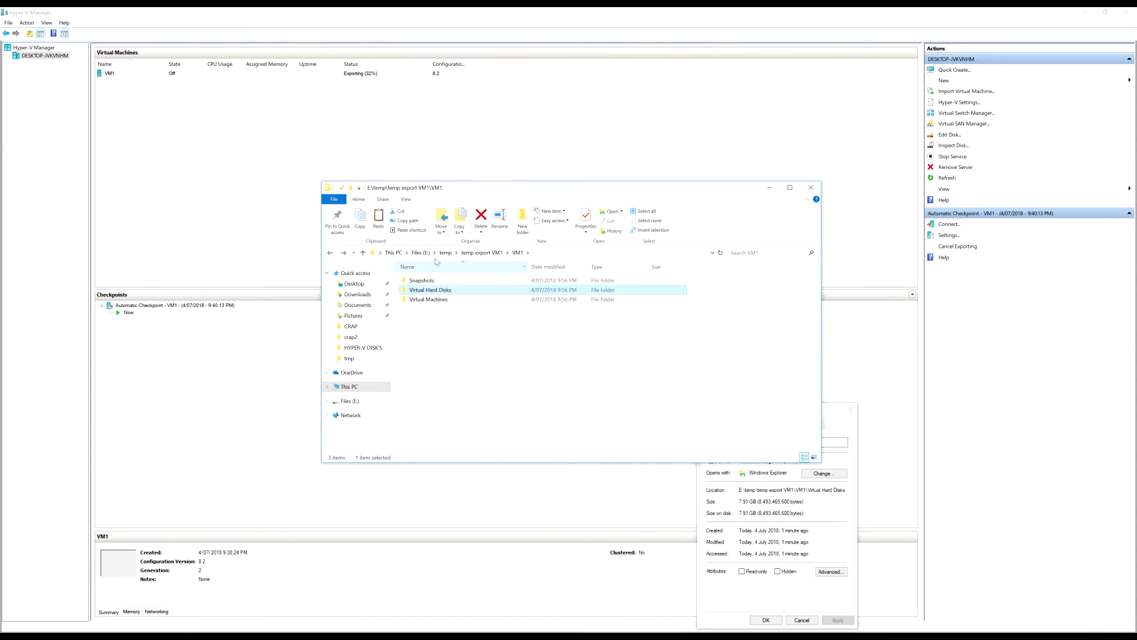
click(482, 252)
double_click(471, 281)
click(455, 253)
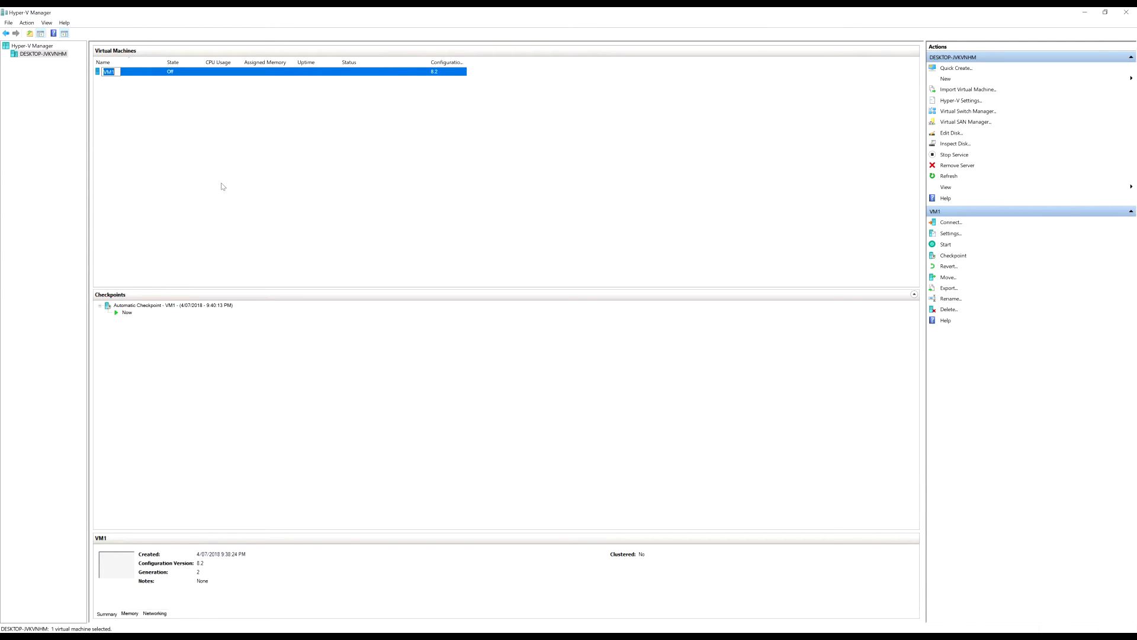
Bring File Explorer back and open temp export VM1 > VM1 > Virtual Hard Disks
click(310, 148)
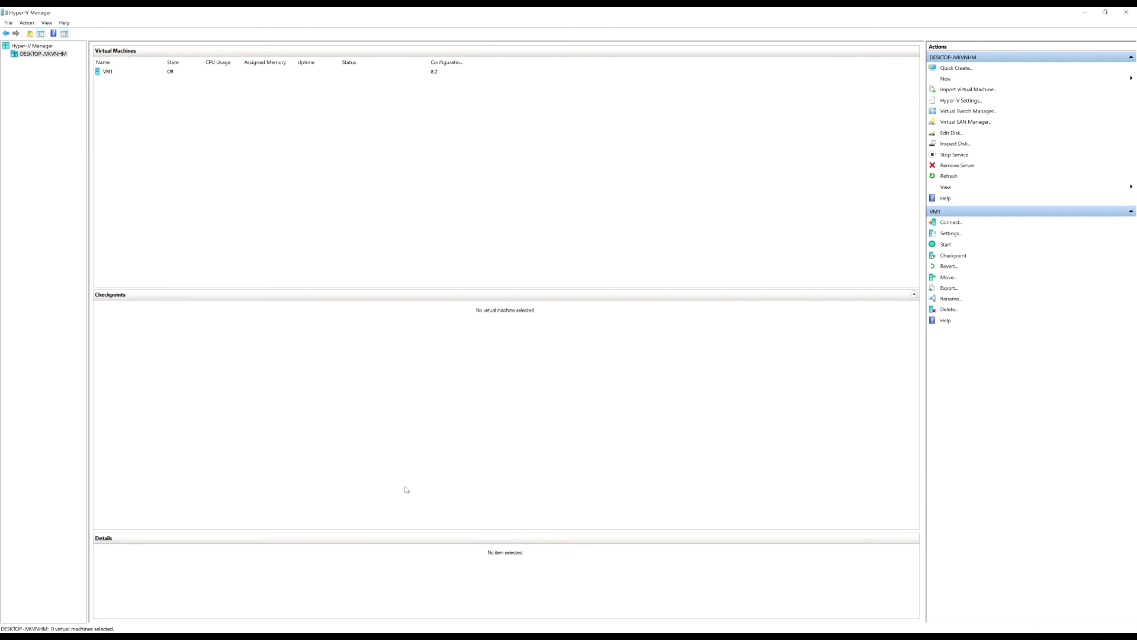
click(172, 636)
click(172, 636)
click(172, 636)
double_click(458, 282)
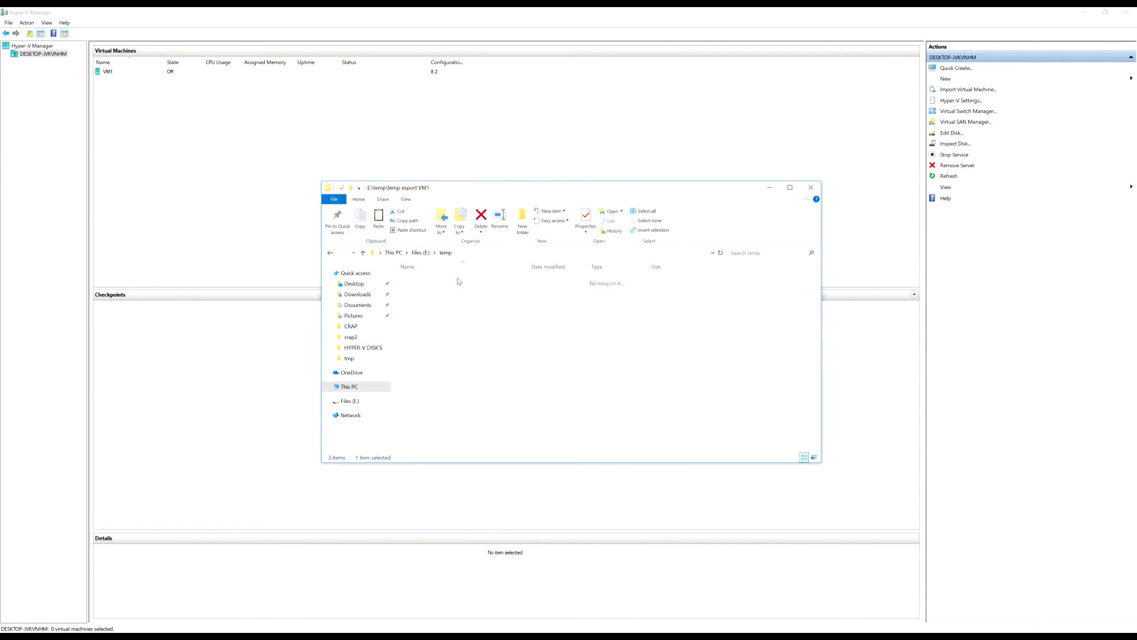
double_click(458, 280)
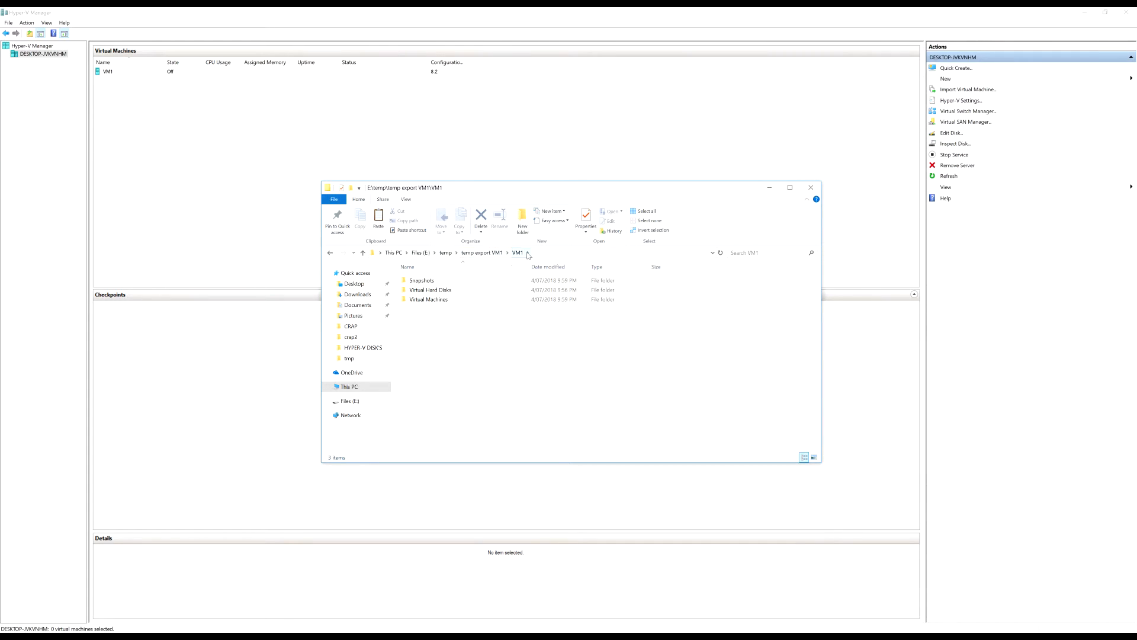
double_click(446, 291)
Copy the exported server12gen2sysprepvm-5.vhdx and return up to E:\temp
click(449, 280)
right_click(472, 281)
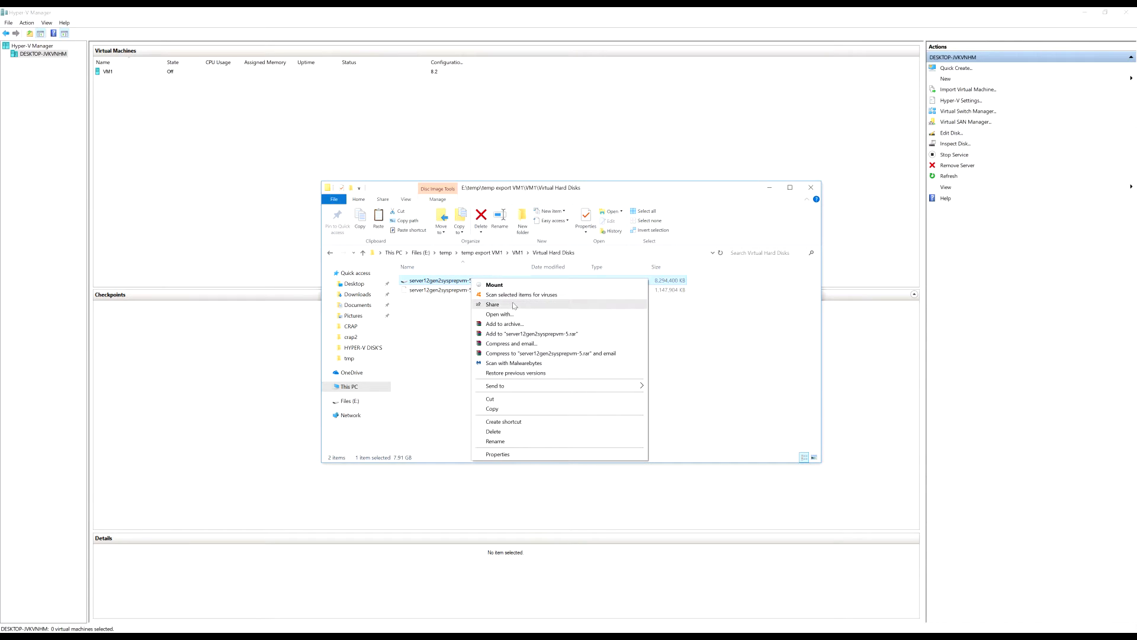
click(515, 412)
click(468, 255)
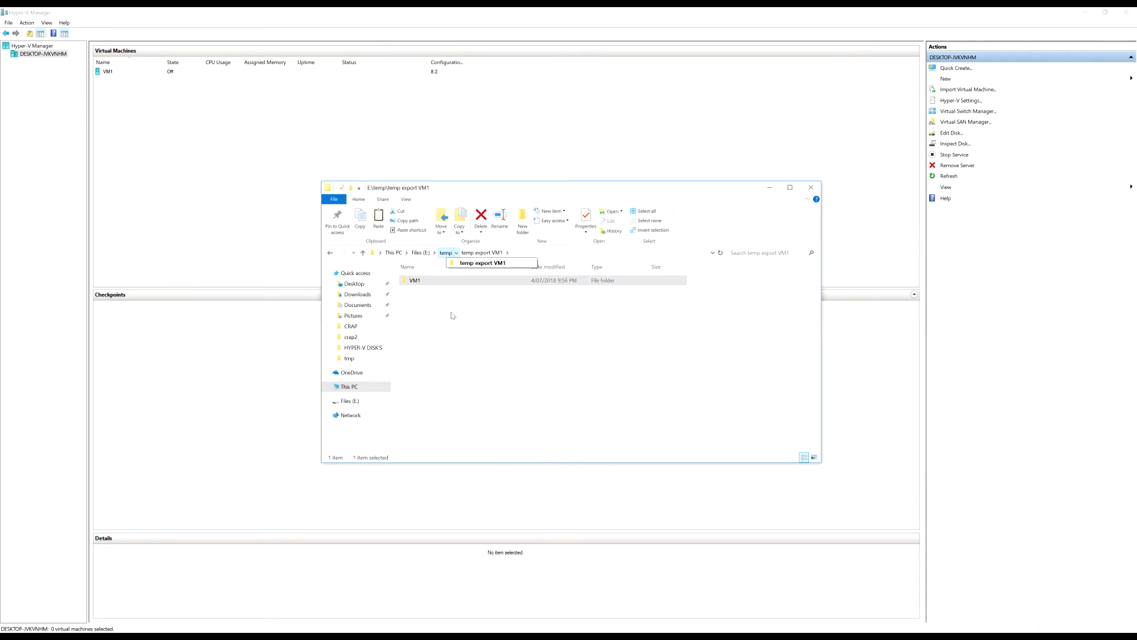
click(445, 253)
Paste the copied disk into E:\temp, keeping both versions so it becomes server12gen2sysprepvm-5 (2).vhdx
right_click(479, 330)
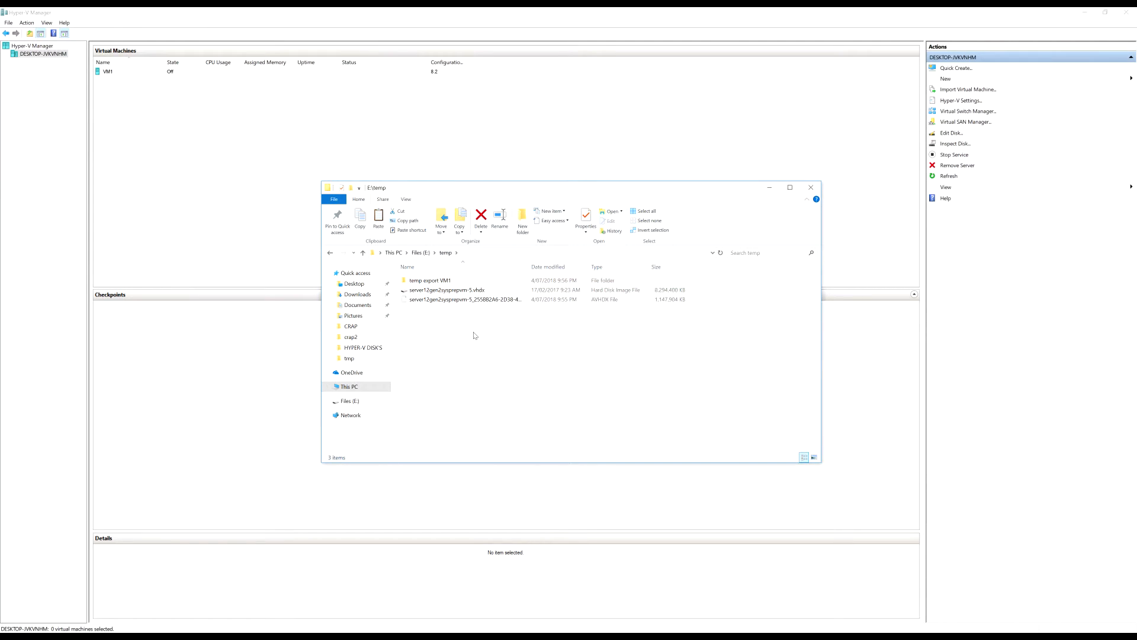
click(499, 392)
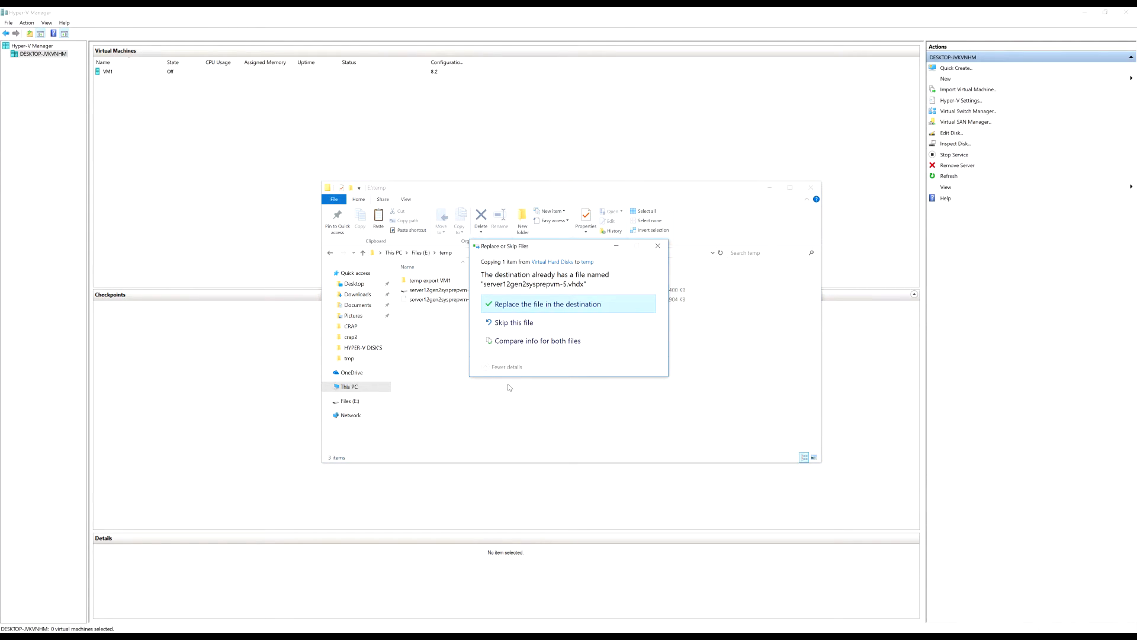
click(528, 343)
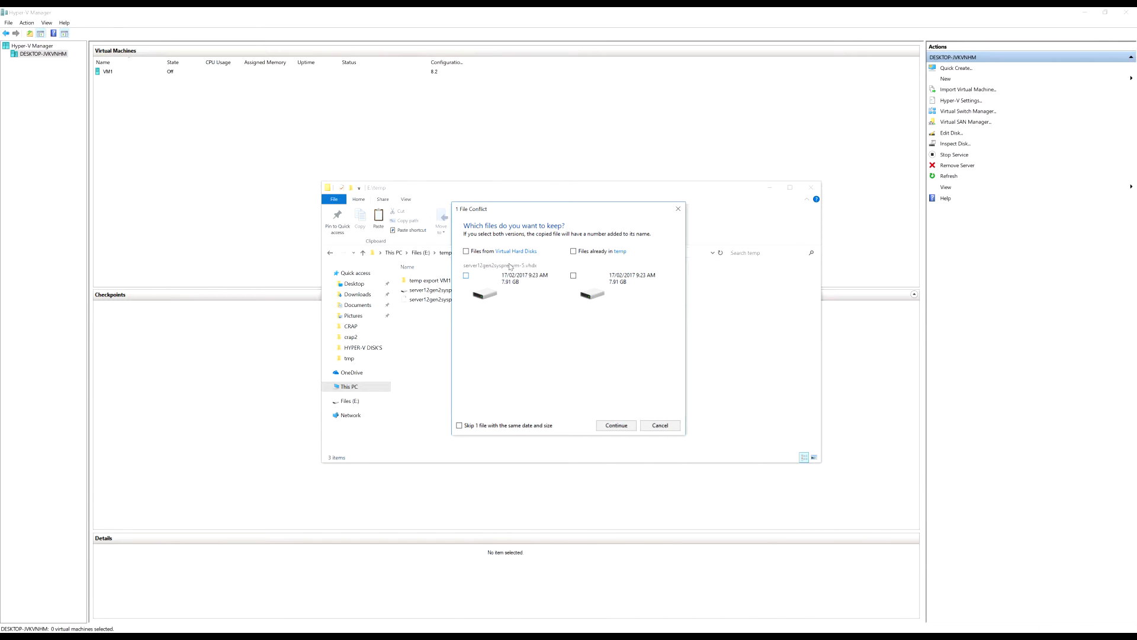
click(616, 425)
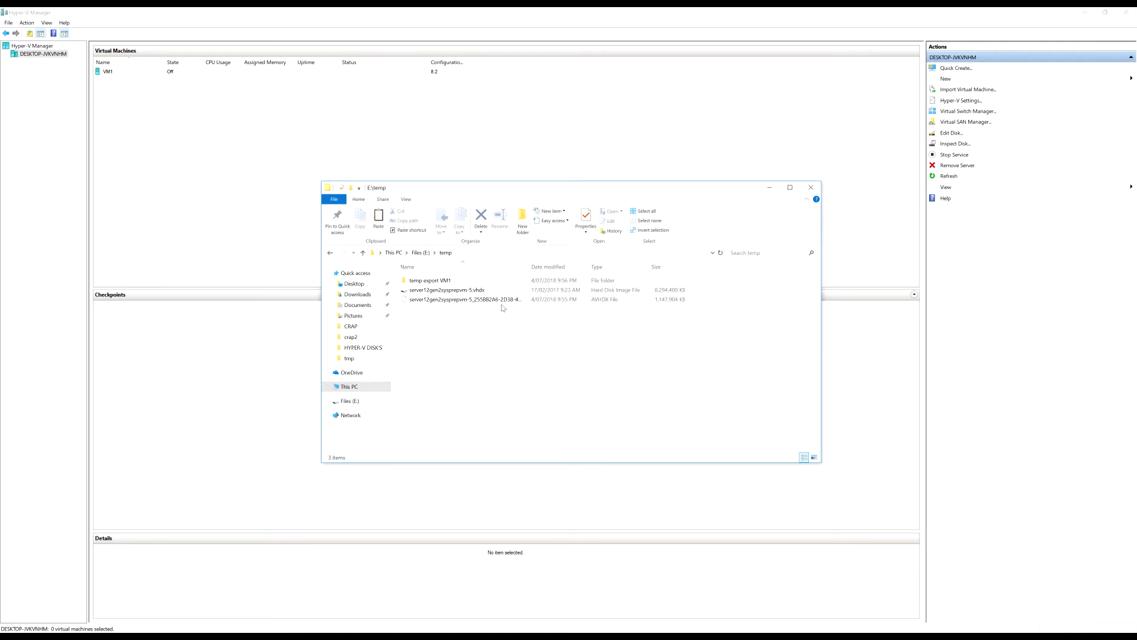
right_click(492, 333)
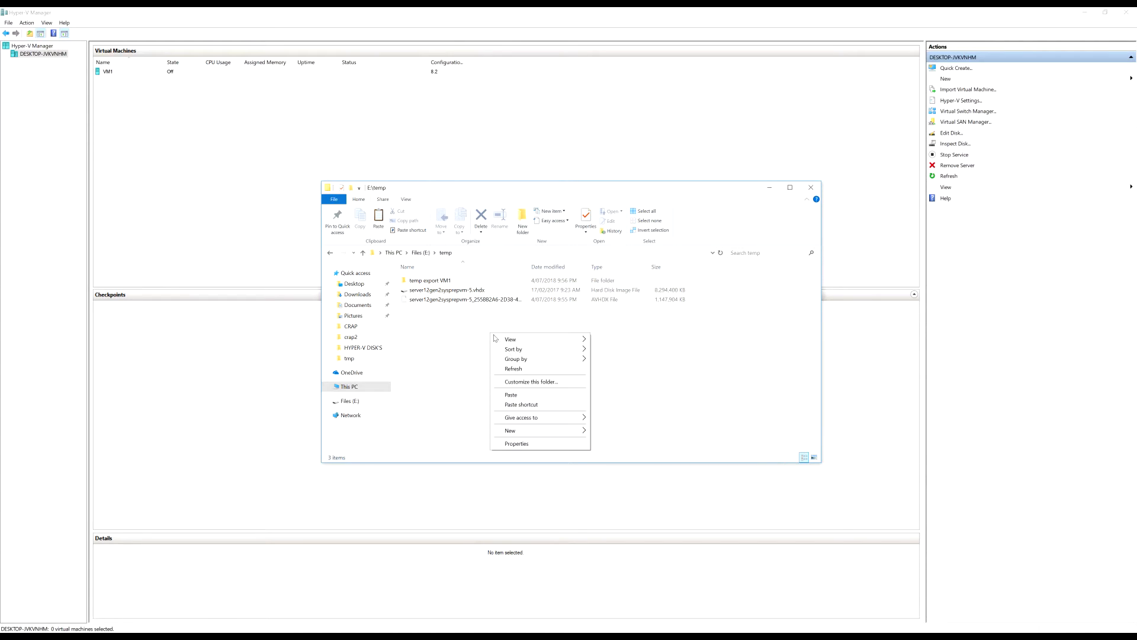
click(530, 397)
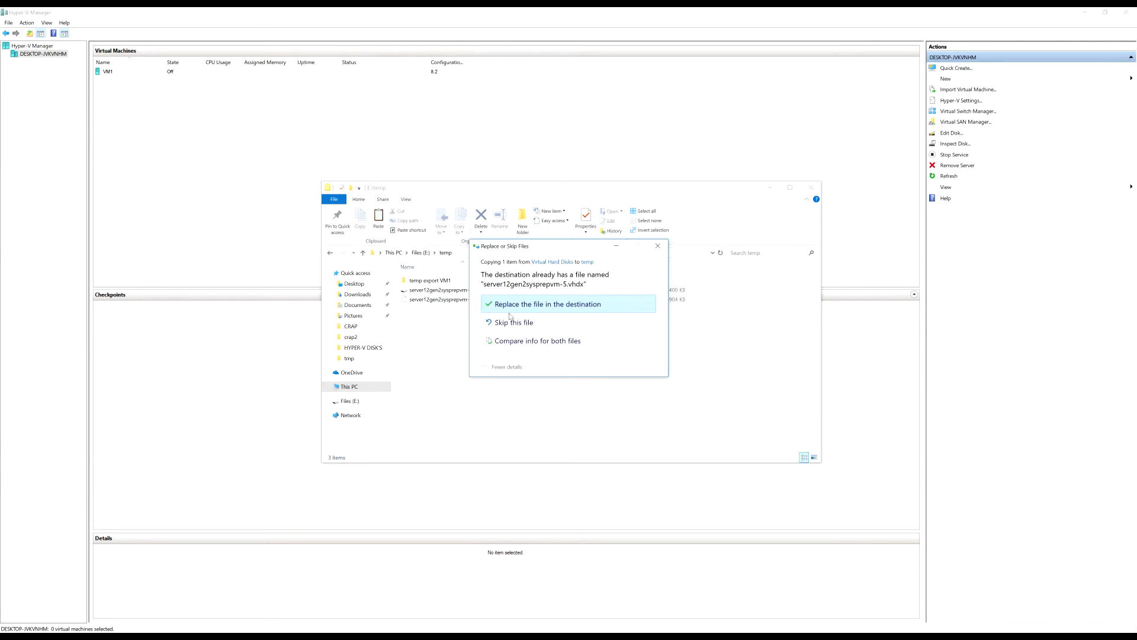
click(518, 340)
click(466, 251)
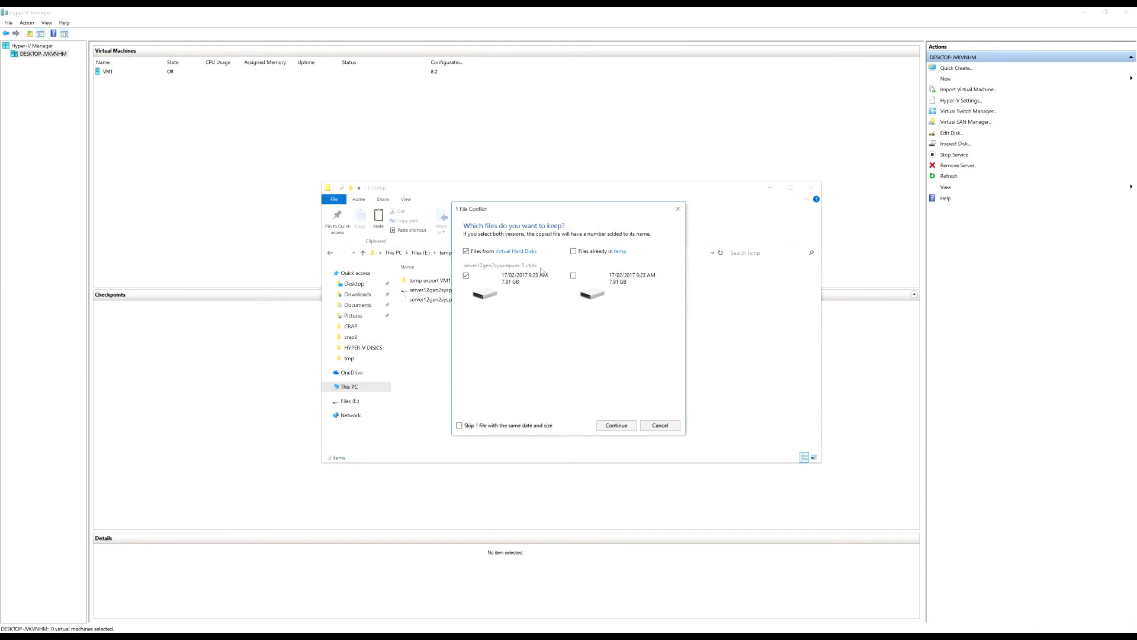
click(573, 251)
click(607, 427)
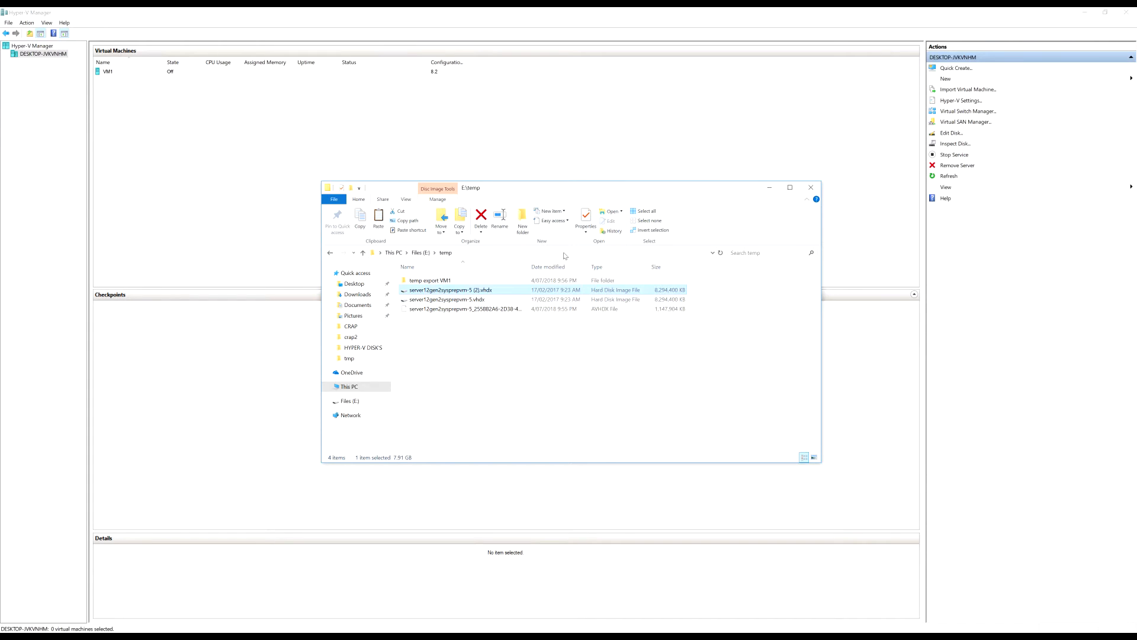
Start a new virtual machine in Hyper-V Manager and name it VM2 Youtube
click(770, 187)
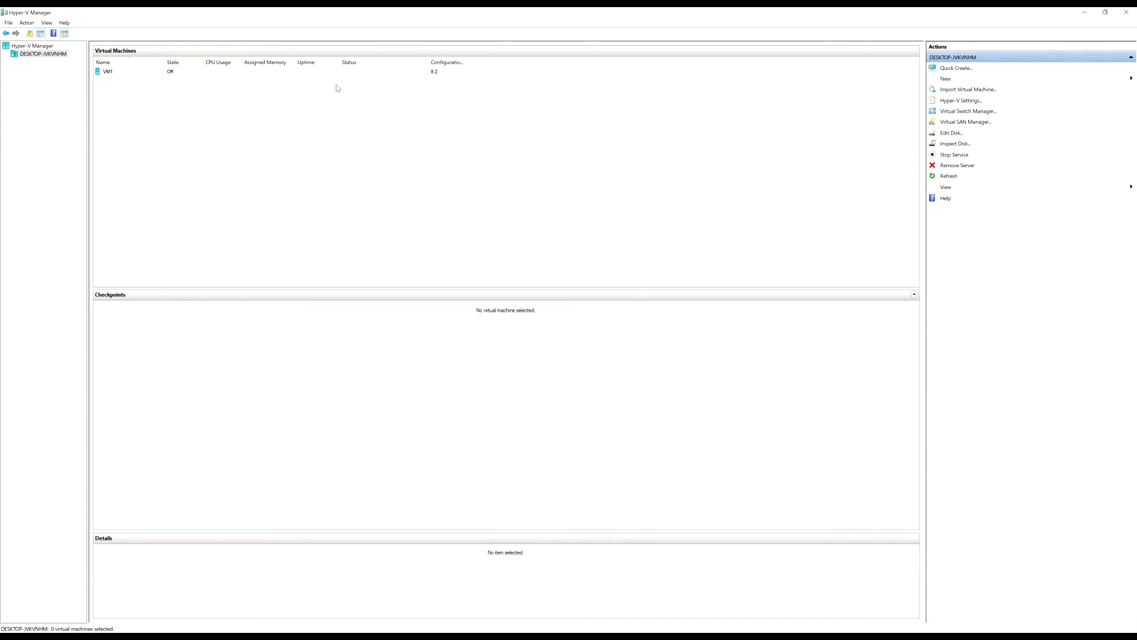
click(995, 79)
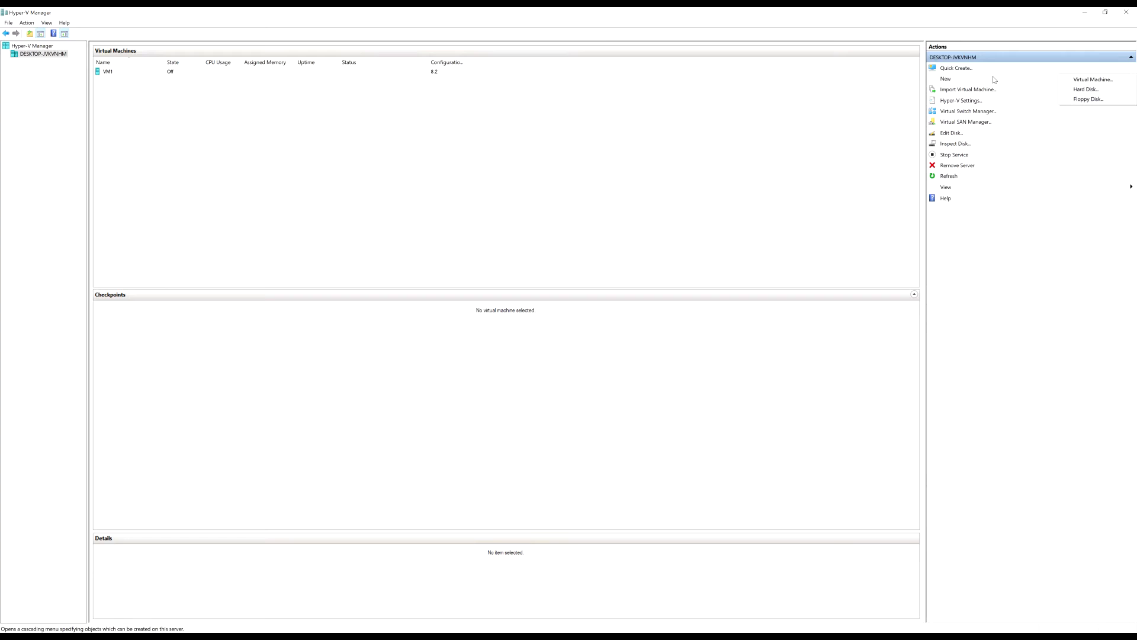
click(1090, 80)
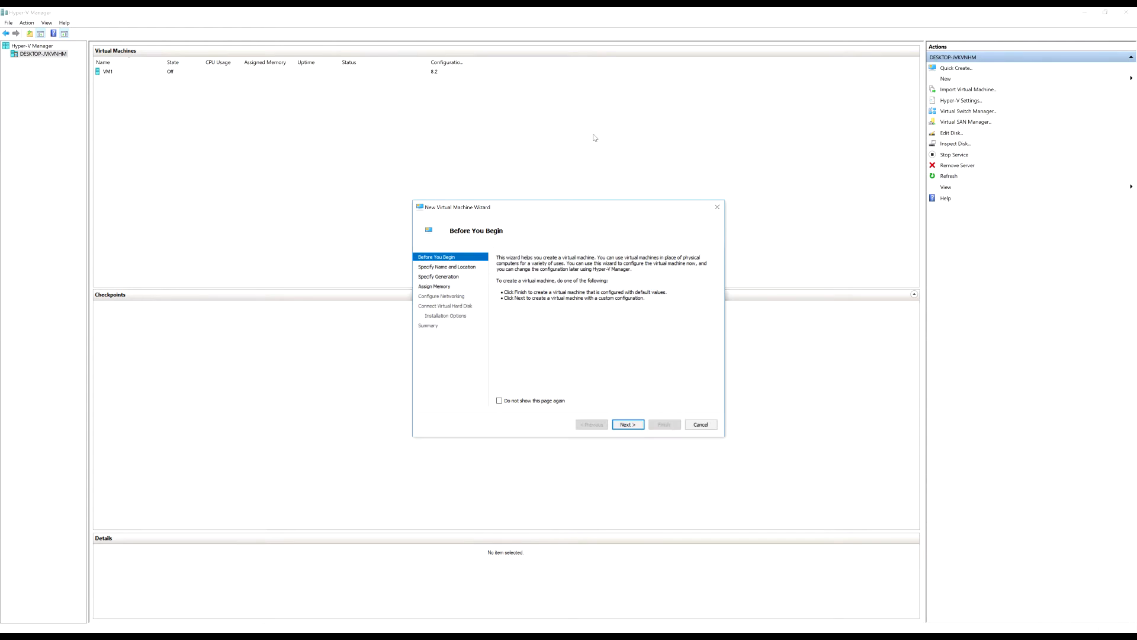
click(628, 425)
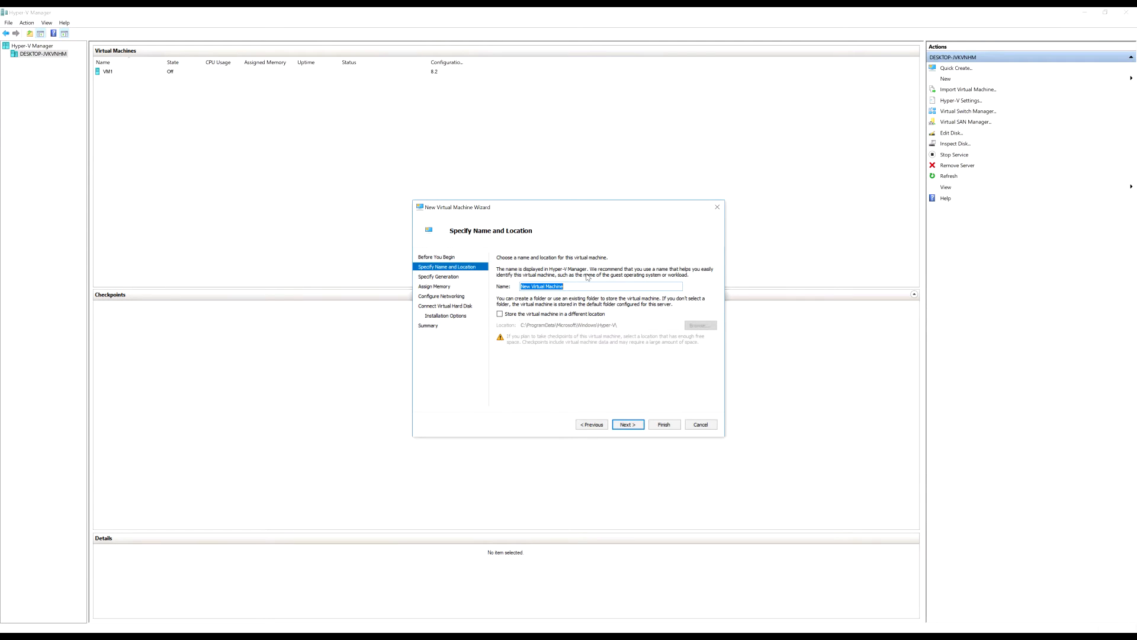
text(VM2 Yopuutube)
click(627, 424)
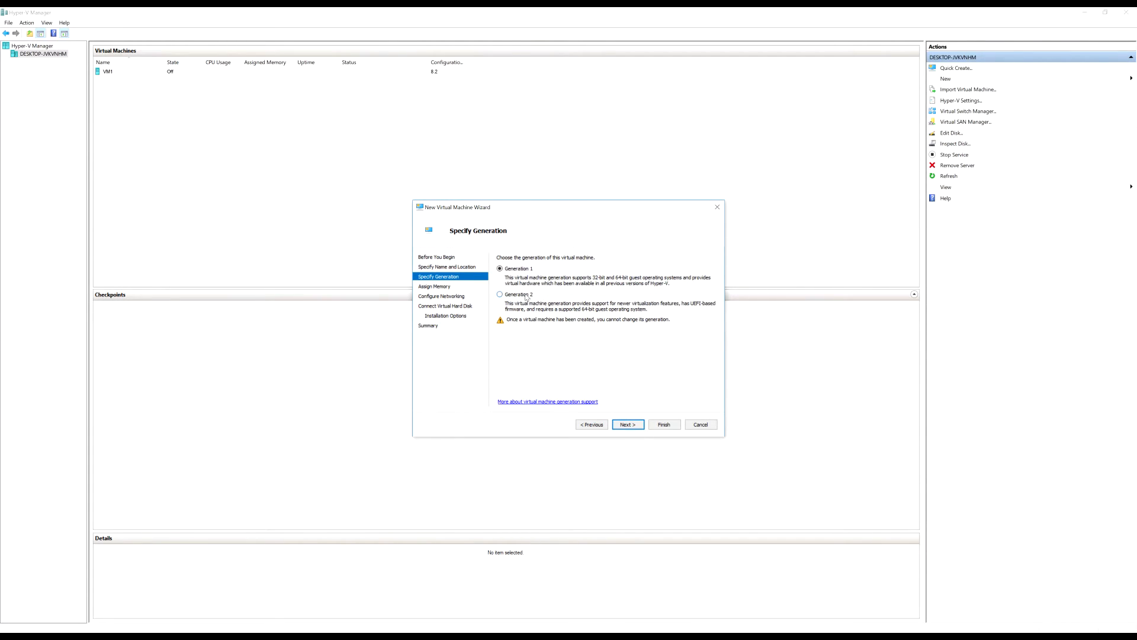
Set startup memory to 4096 MB, copied from Calculator, with Dynamic Memory turned off
click(628, 424)
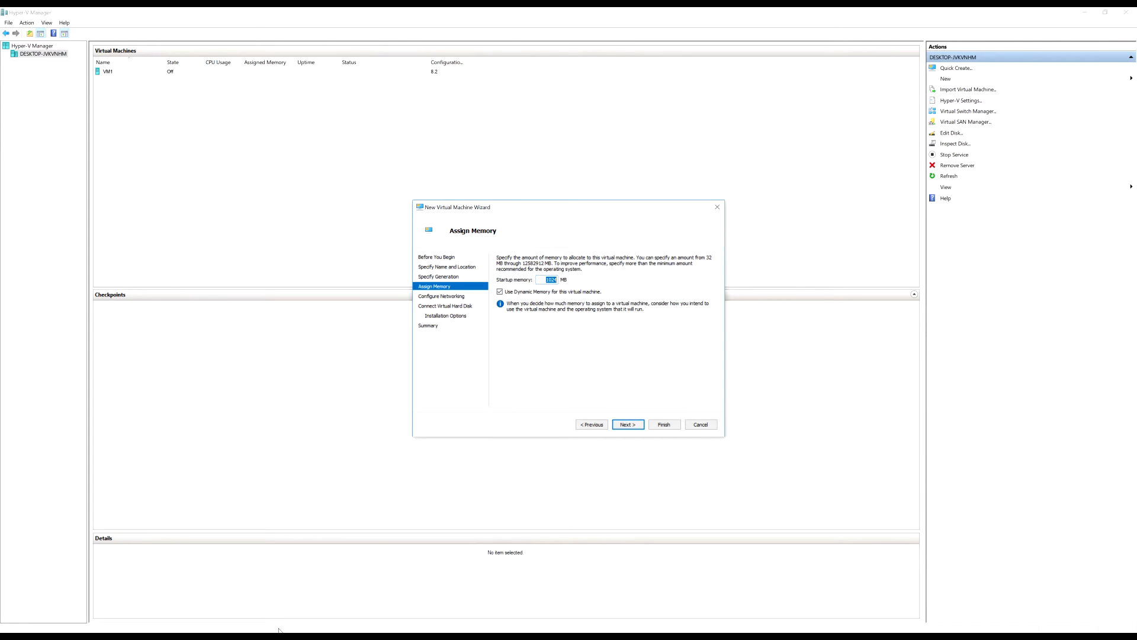
key(alt+Tab)
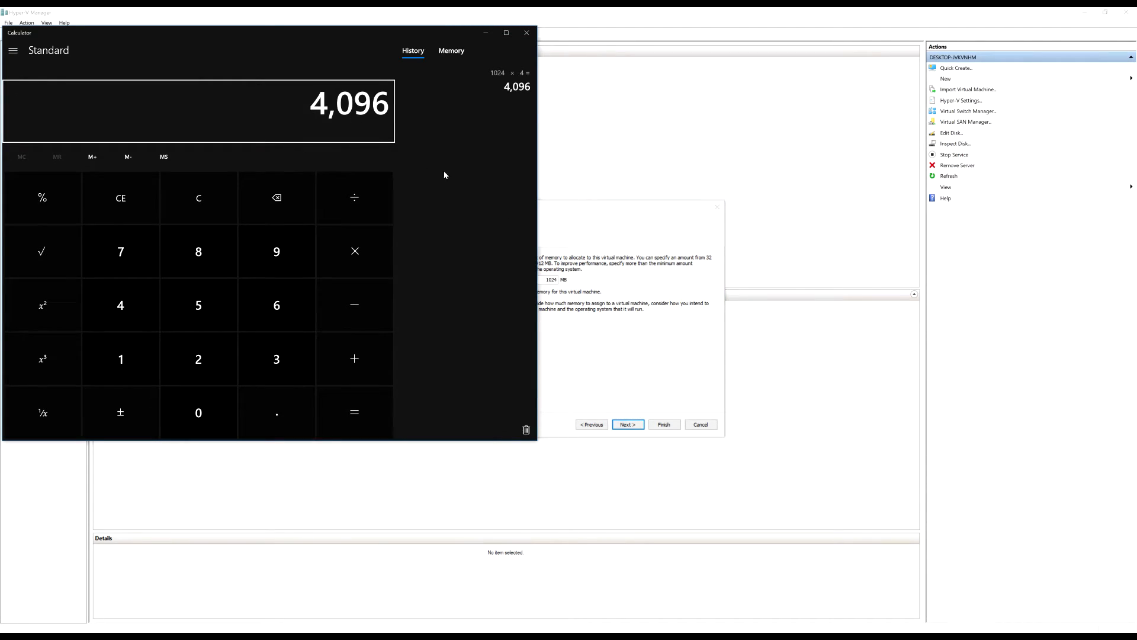
right_click(382, 103)
click(379, 91)
click(588, 337)
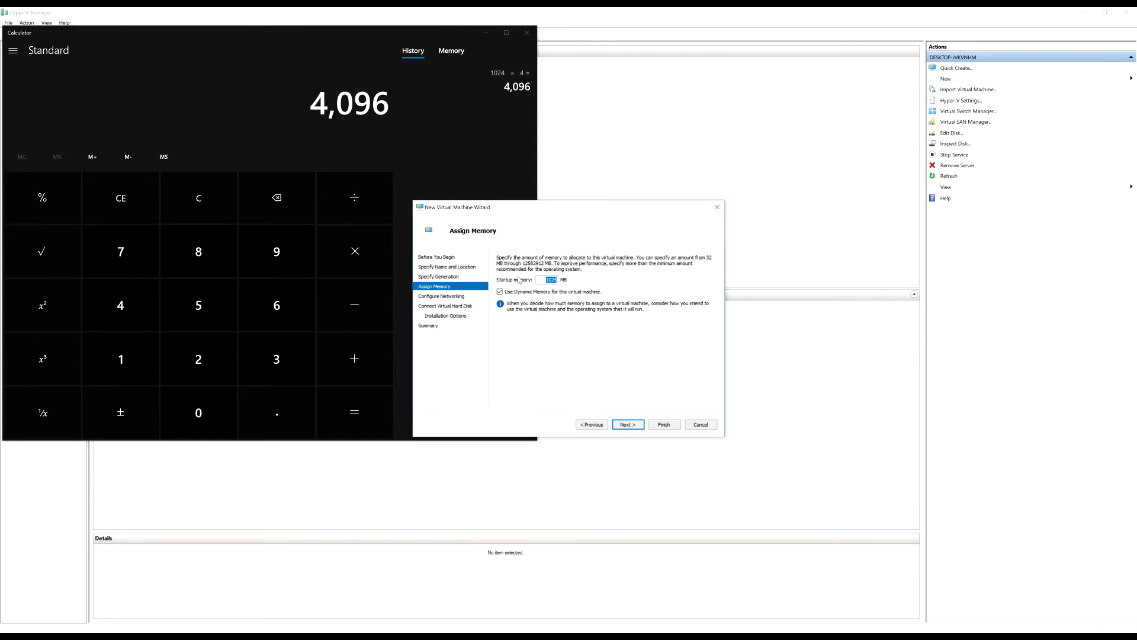
key(ctrl+v)
click(501, 292)
Leave the VM's network connection as Not Connected after briefly picking Default Switch
click(629, 424)
click(599, 275)
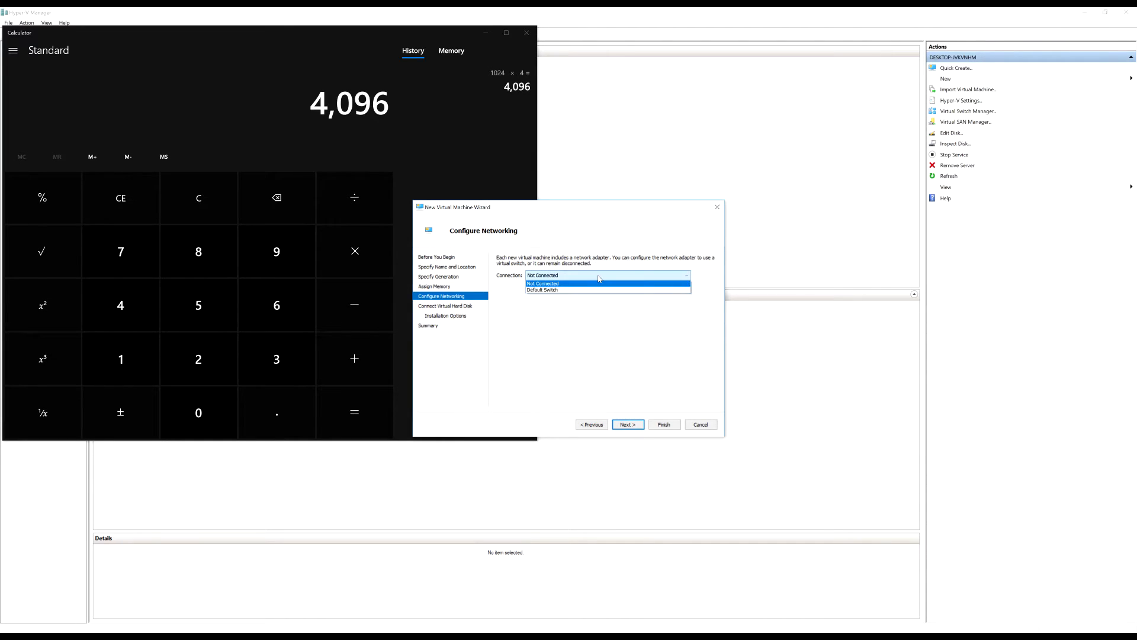
click(595, 292)
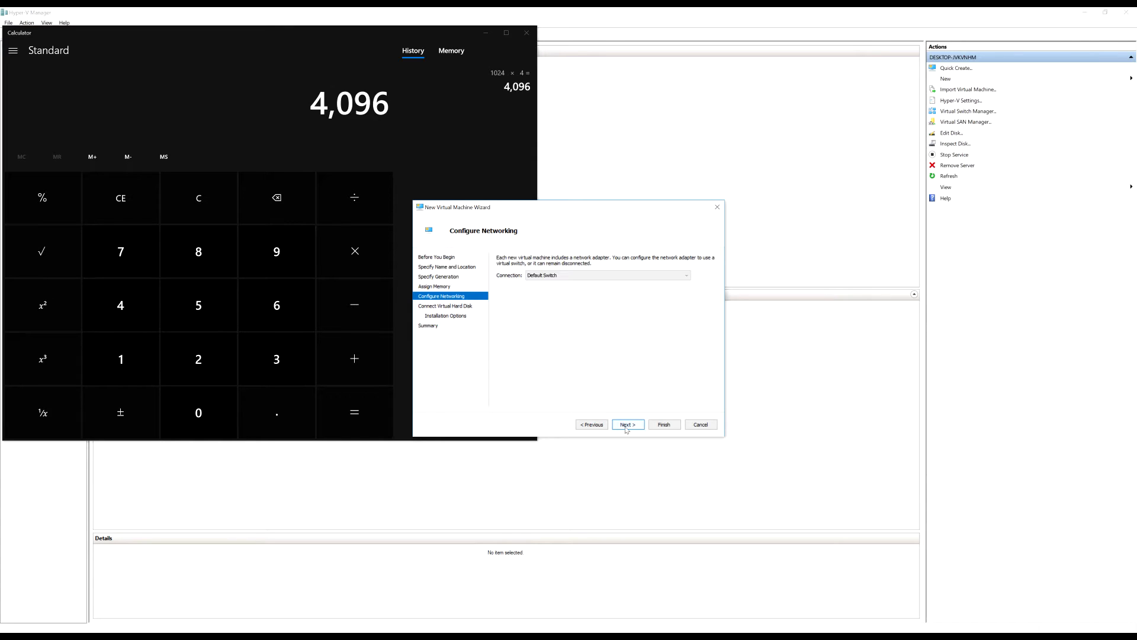
click(670, 275)
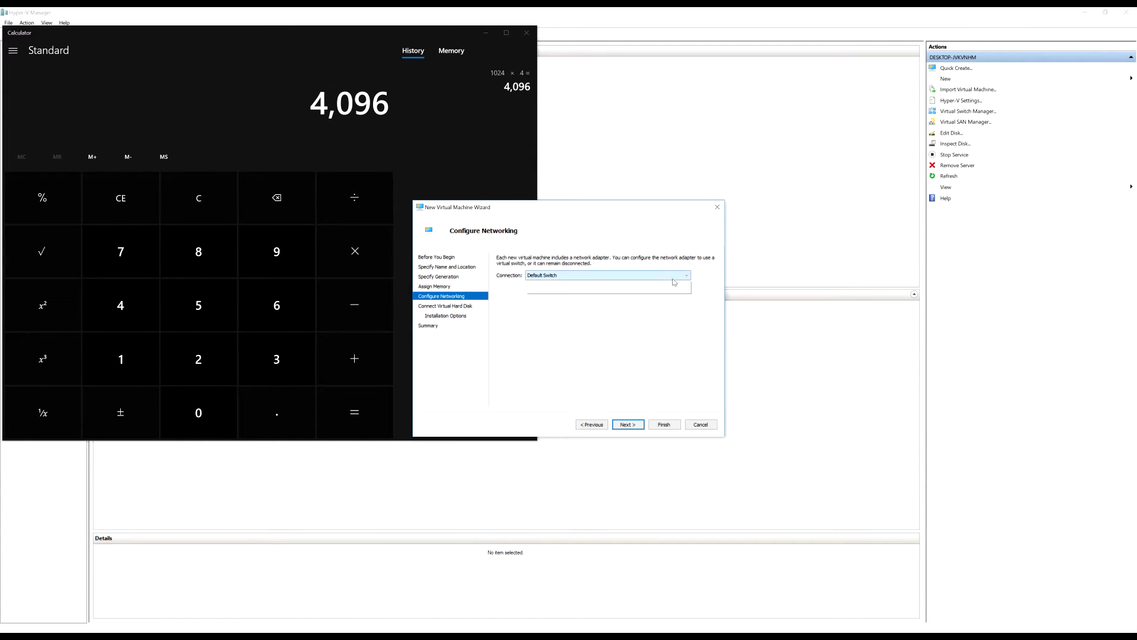
click(651, 283)
click(650, 276)
click(650, 275)
click(650, 276)
click(650, 277)
click(650, 277)
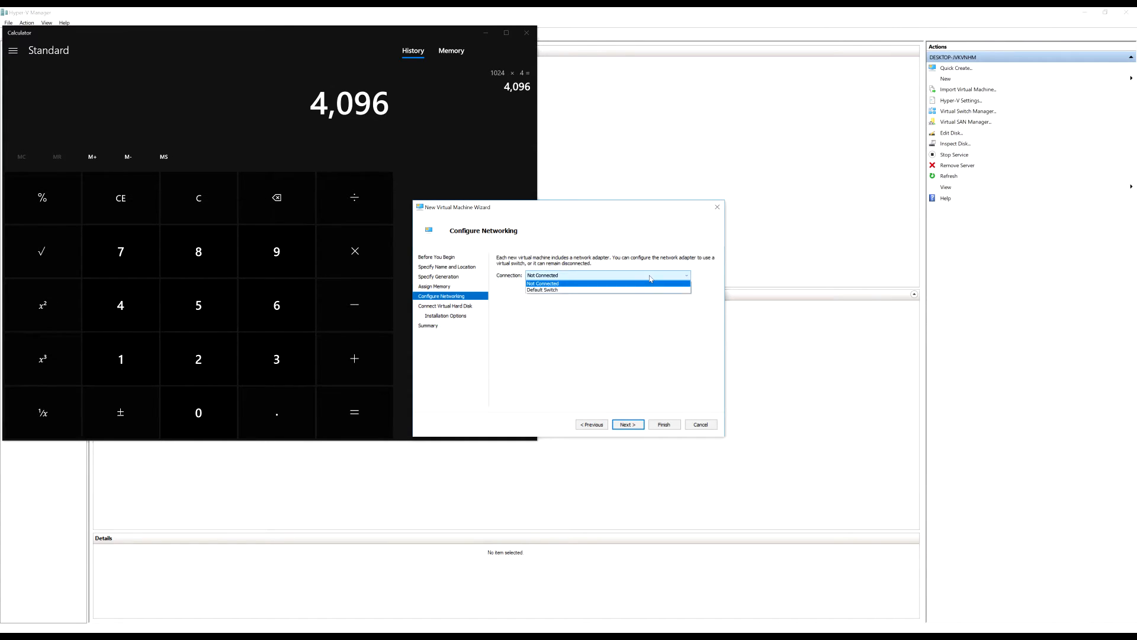
click(553, 278)
click(628, 425)
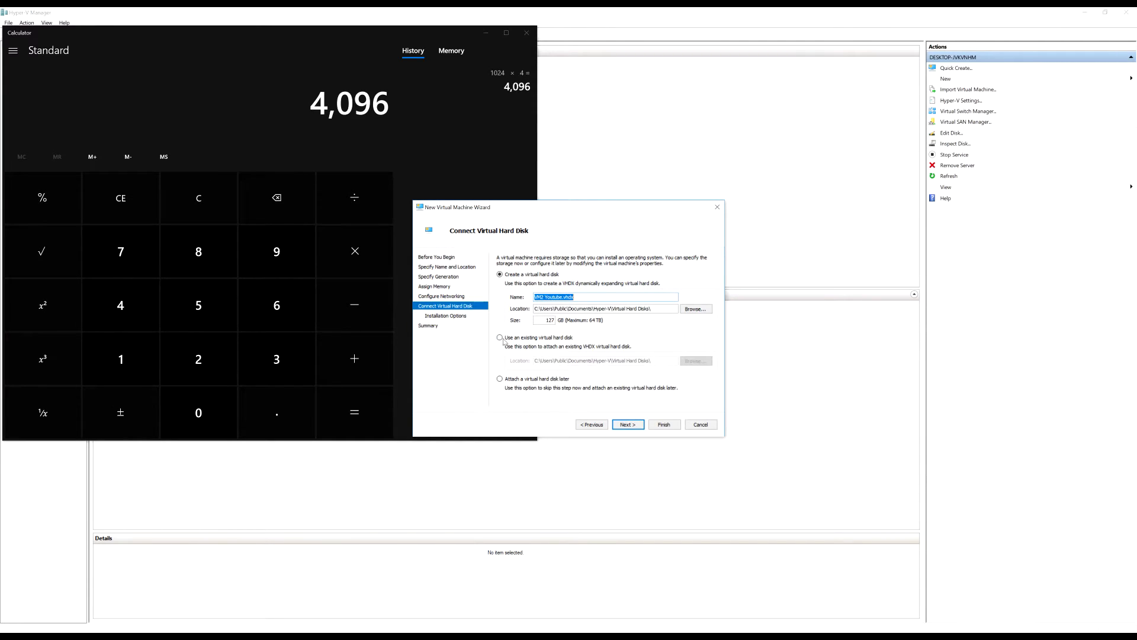
Attach the existing server12gen2sysprepvm-5 (2).vhdx from E:\temp as the VM's hard disk
click(486, 33)
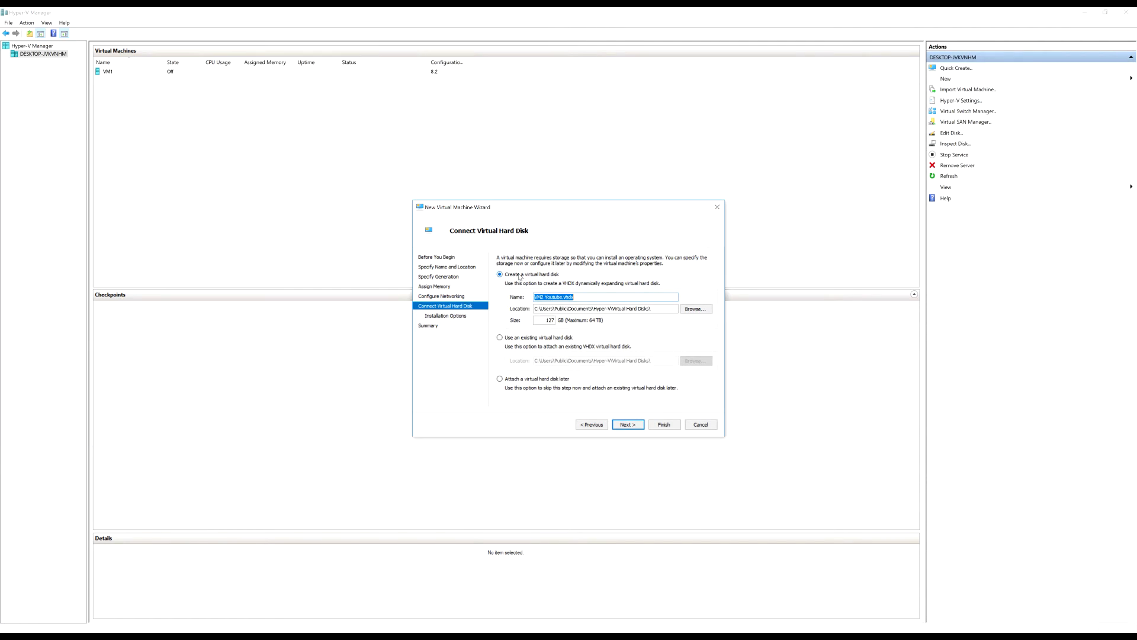
click(551, 339)
click(696, 361)
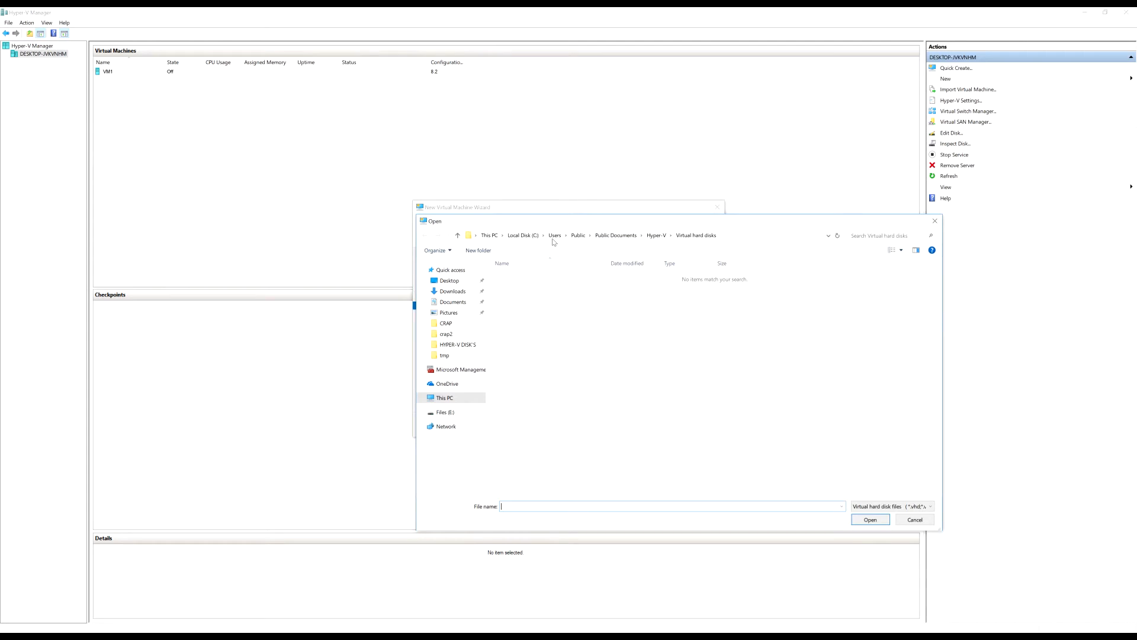
click(462, 398)
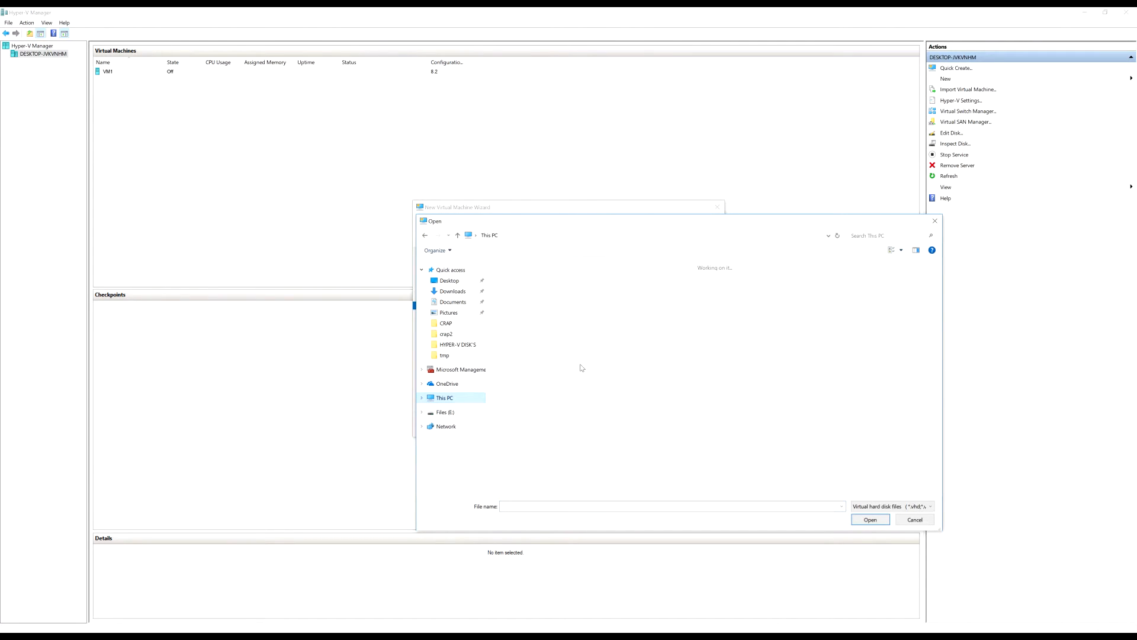
double_click(658, 374)
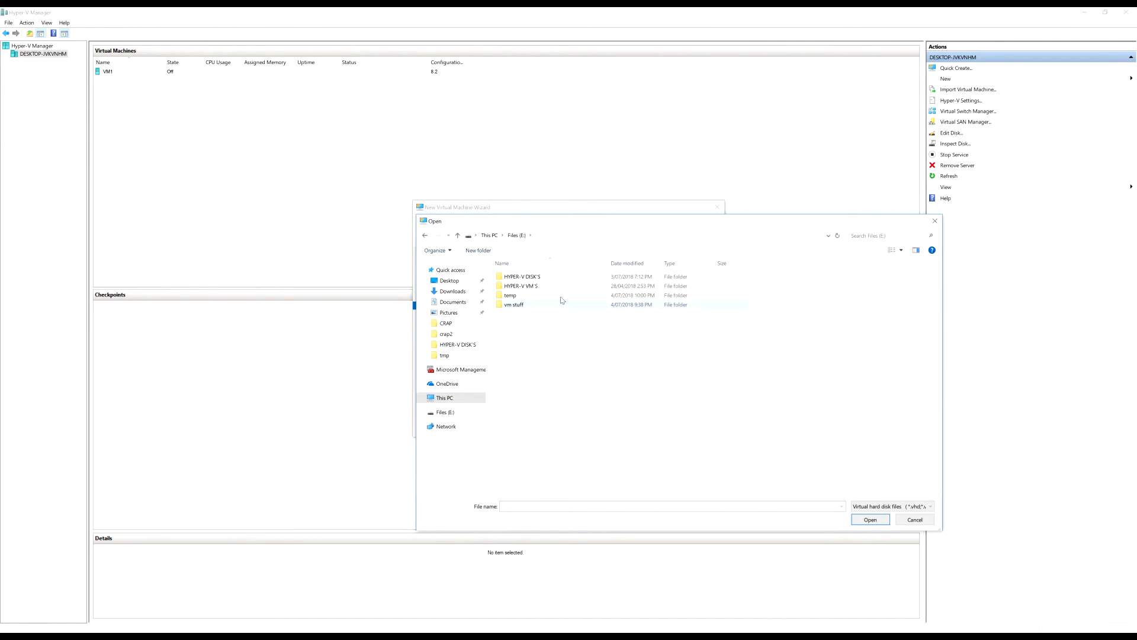
double_click(561, 298)
click(576, 288)
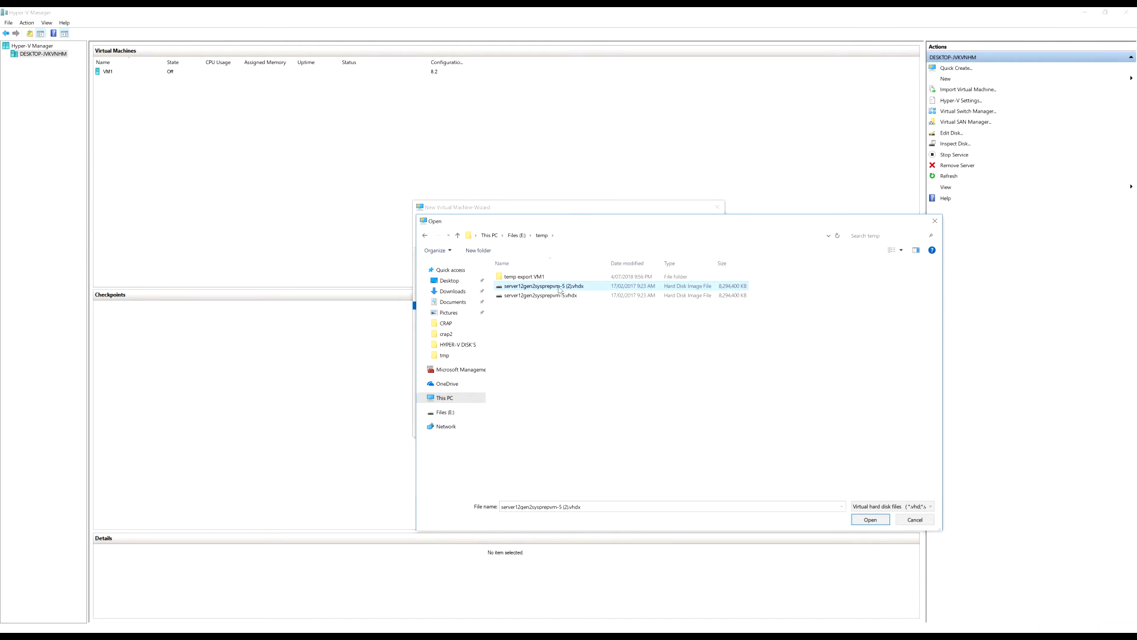
double_click(559, 290)
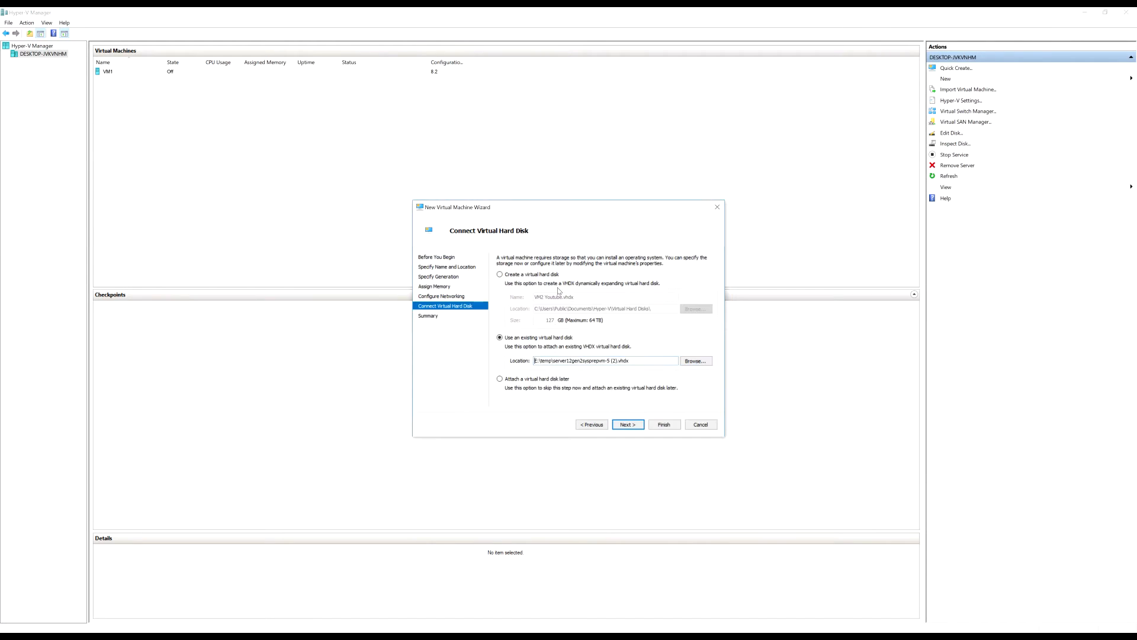
Finish the wizard to create VM2 Youtube and compare its details with VM1's
click(636, 426)
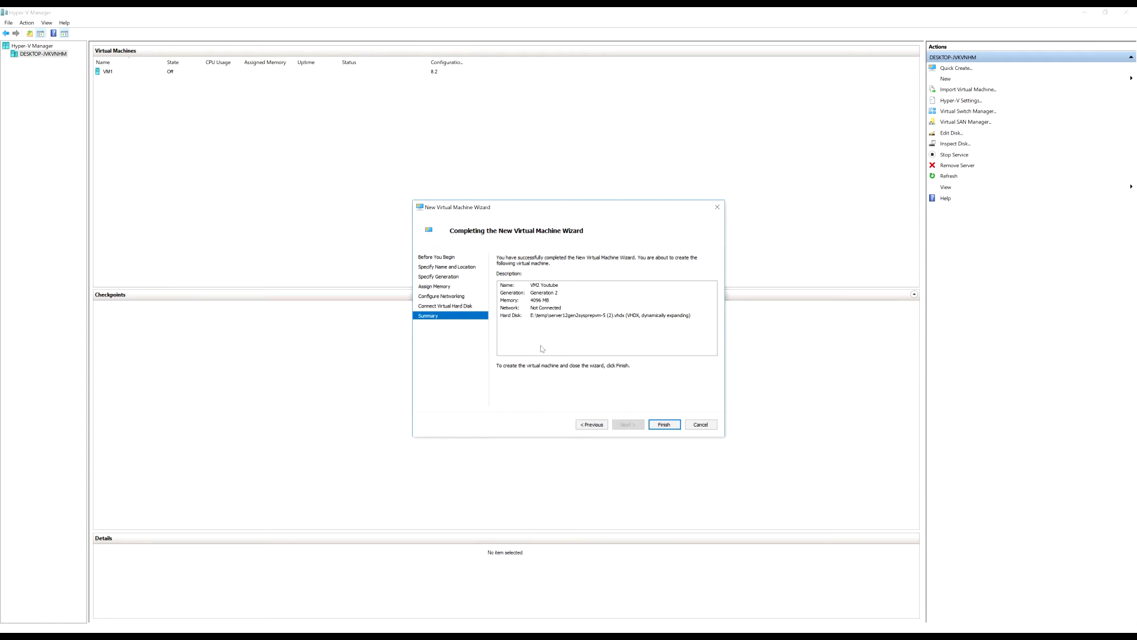
click(664, 424)
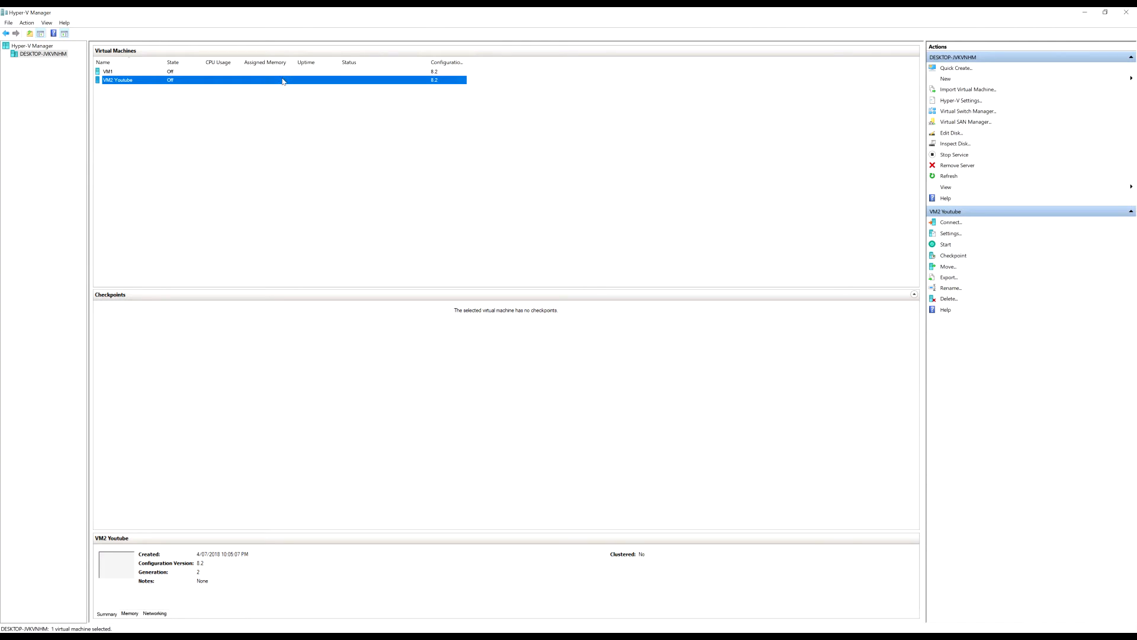
click(143, 74)
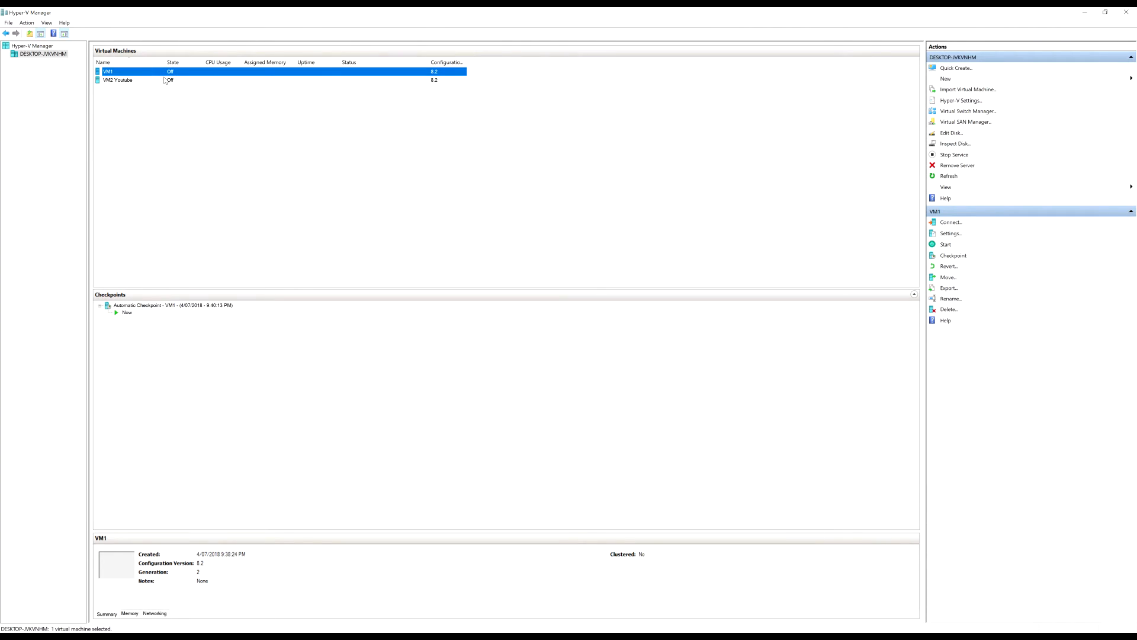
click(180, 81)
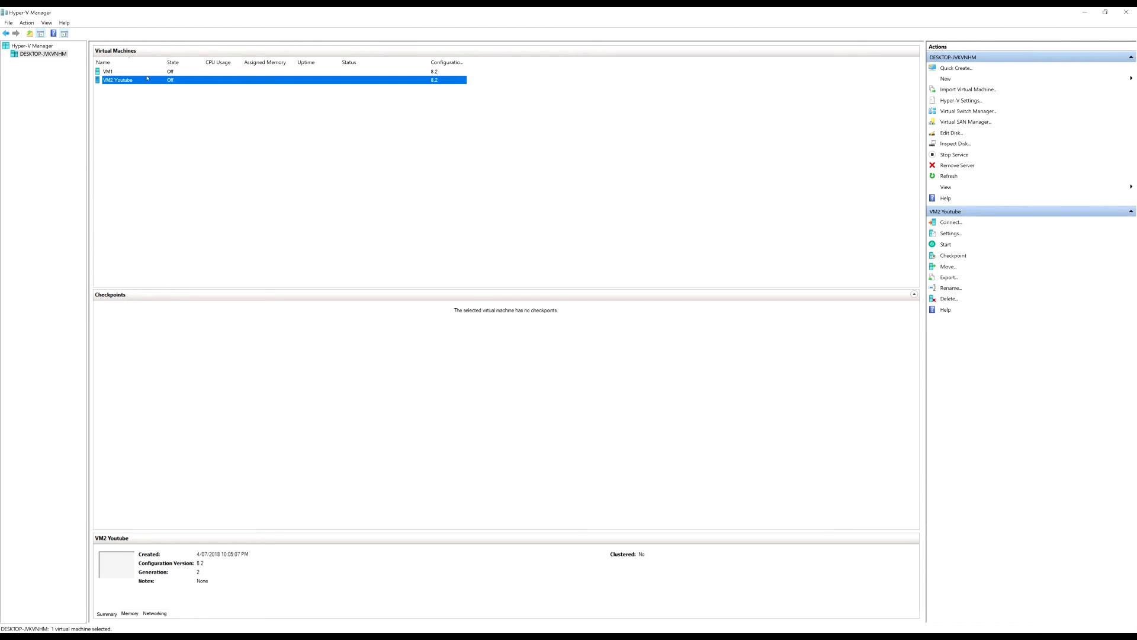
Connect to VM2 Youtube, power it on, and arrange its console beside Task Manager
double_click(190, 83)
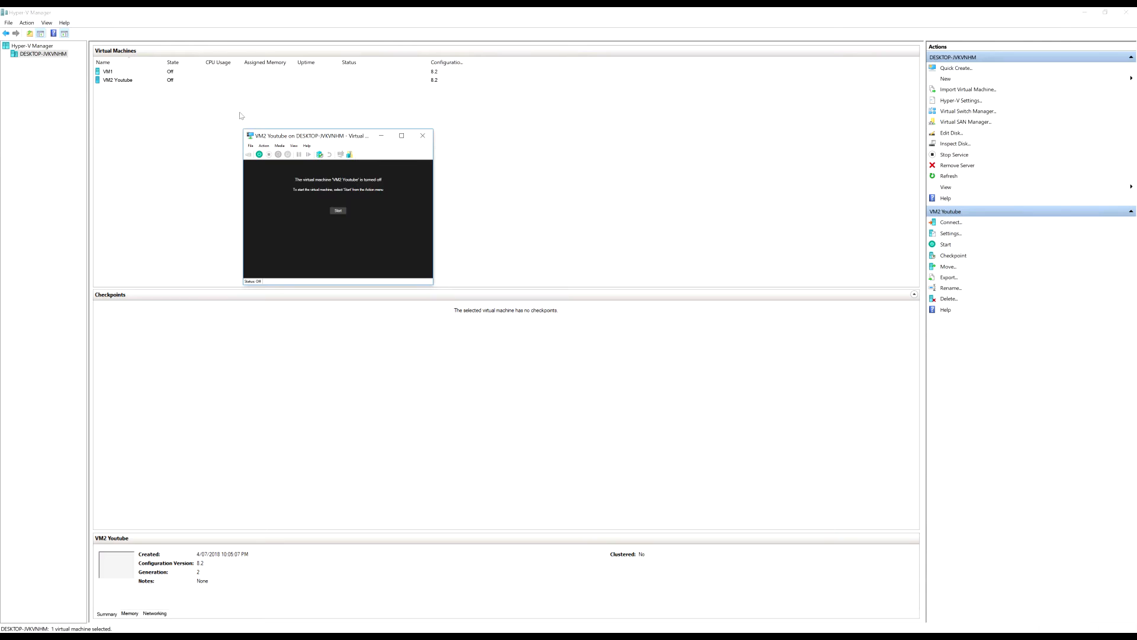
click(259, 154)
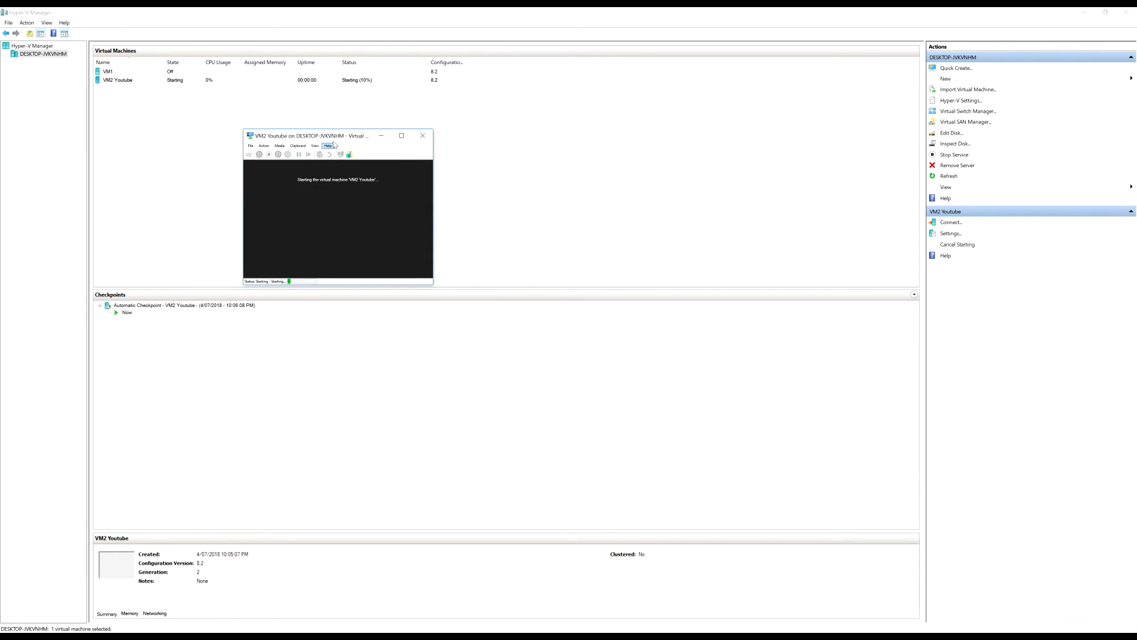
drag(341, 136, 370, 138)
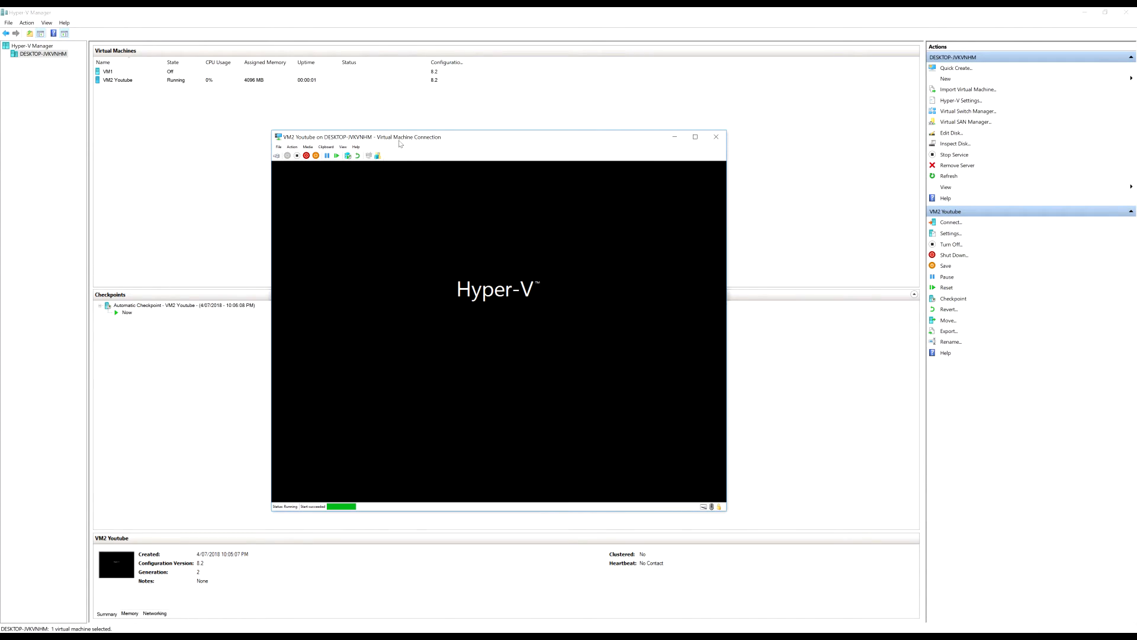
drag(401, 142, 383, 129)
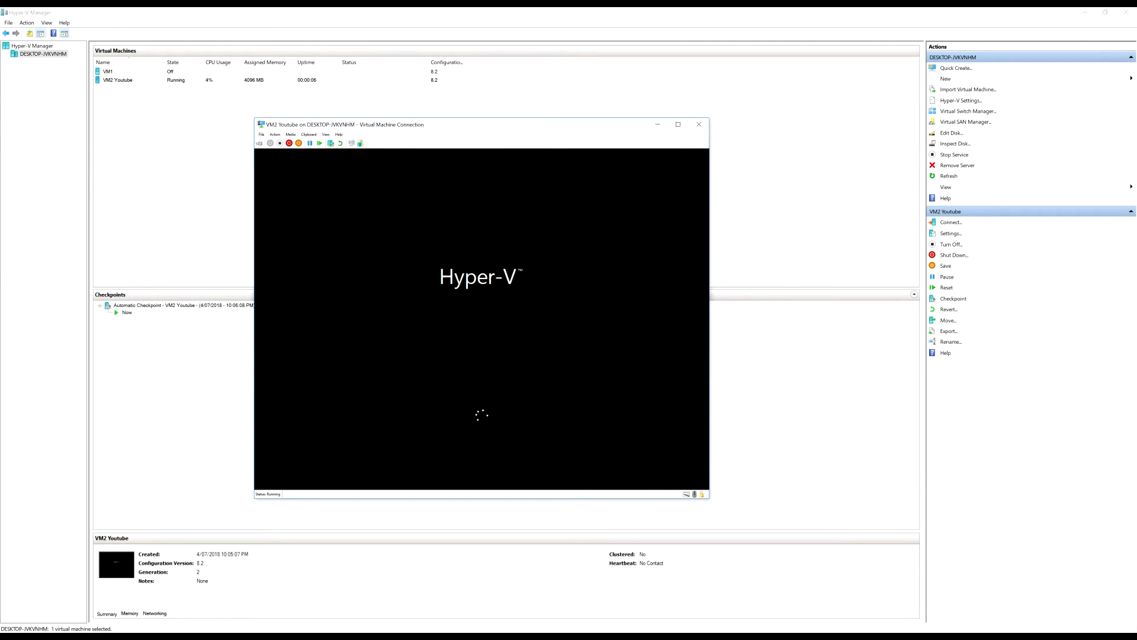
key(ctrl+shift+Escape)
drag(288, 152, 198, 143)
drag(388, 125, 466, 122)
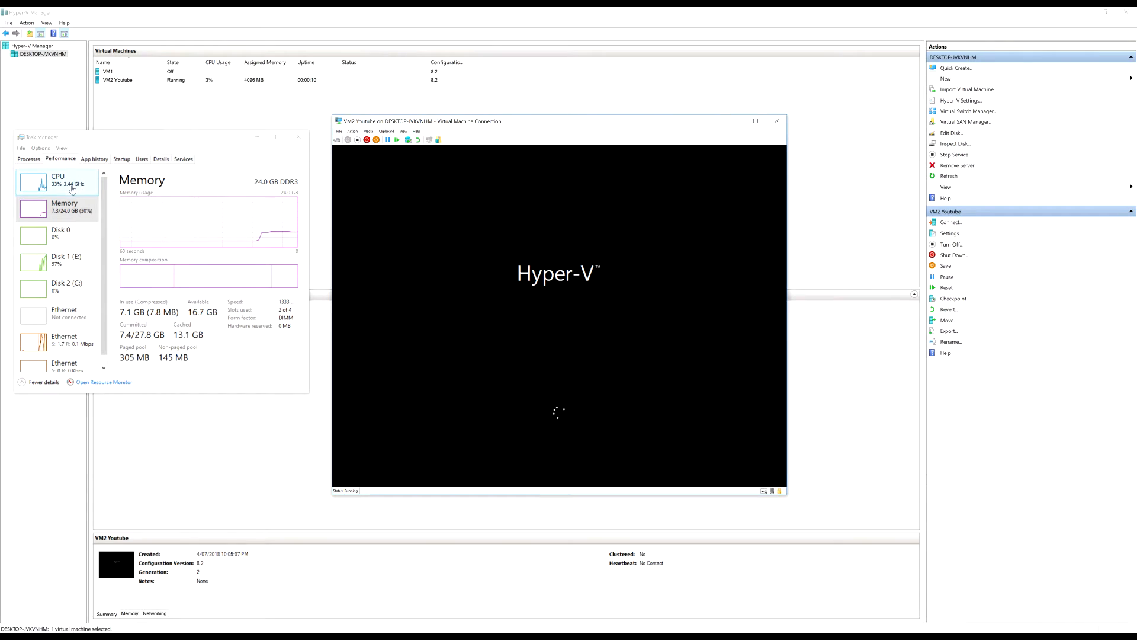
Watch the Disk 1 (E:) graphs in Task Manager while the VM boots to setup
click(67, 264)
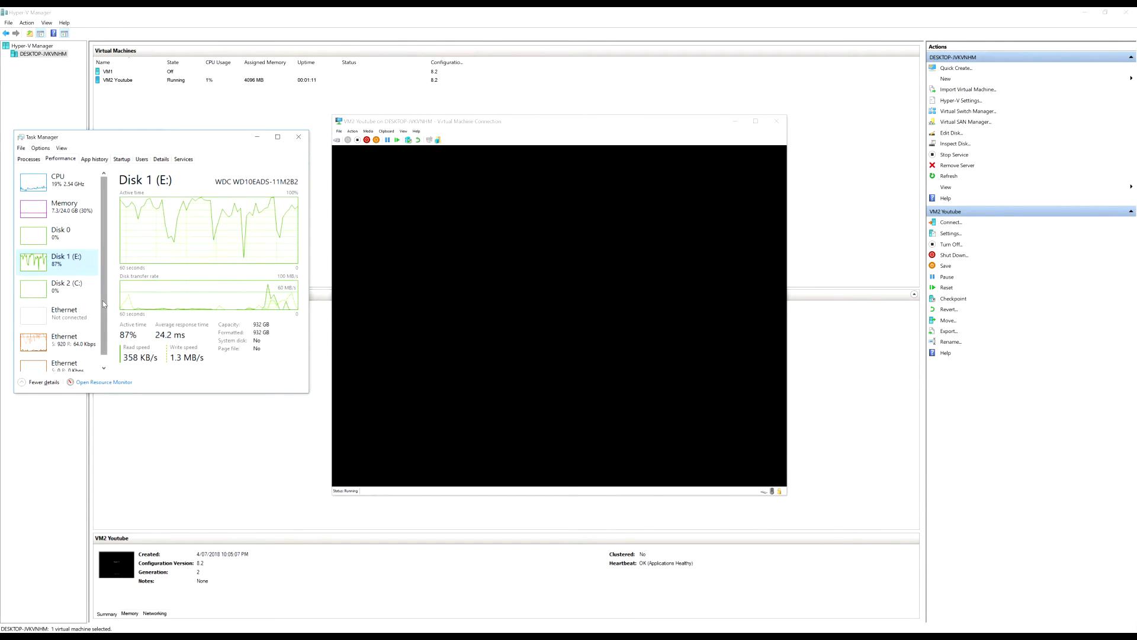
scroll(103, 296, down, 1)
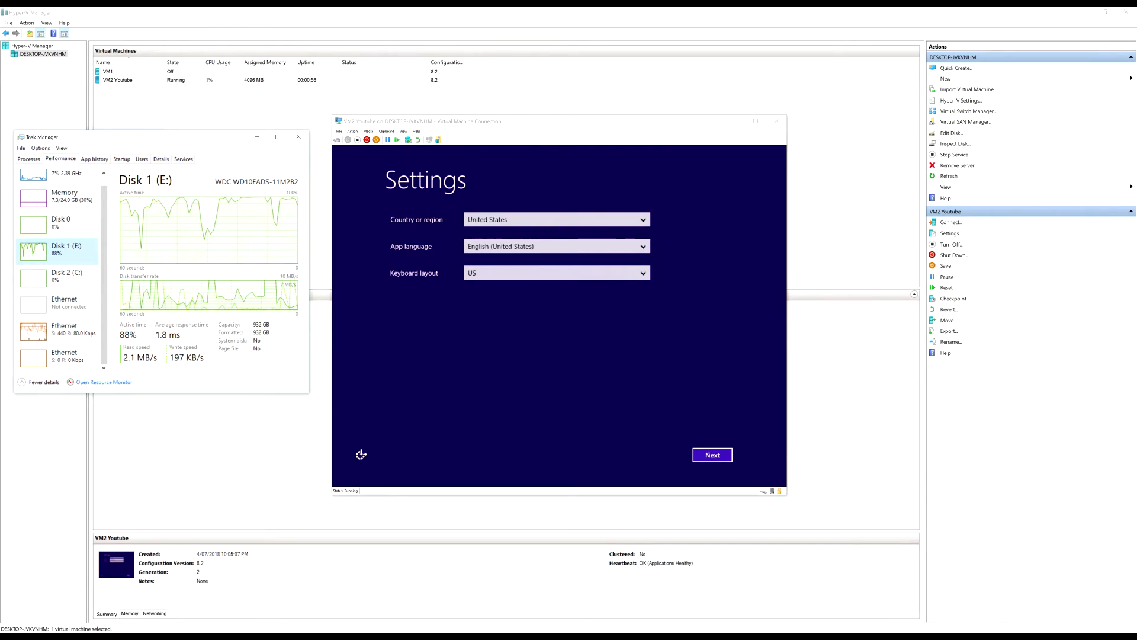
Keep the United States region settings, accept the licence, and set the Administrator password
click(563, 218)
click(711, 453)
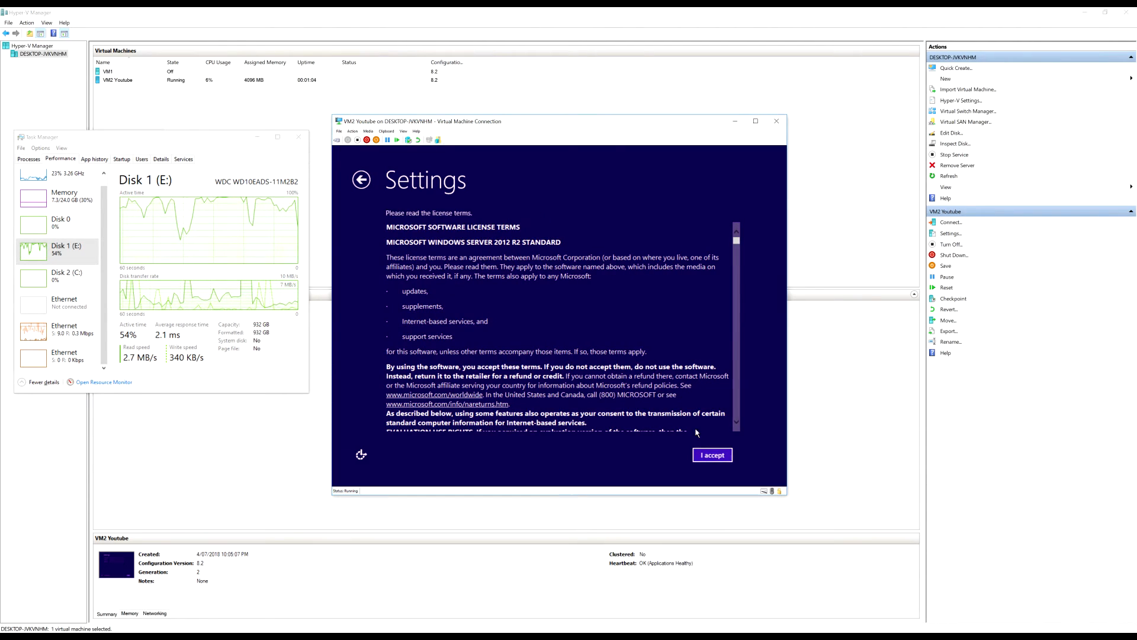
click(712, 455)
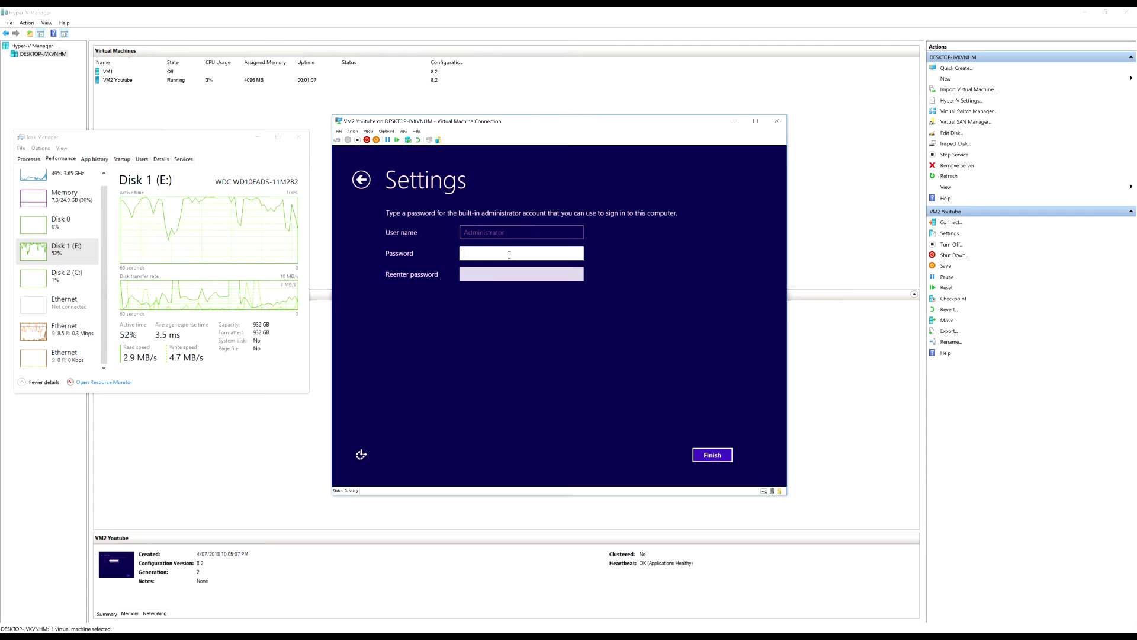
text(••••••••)
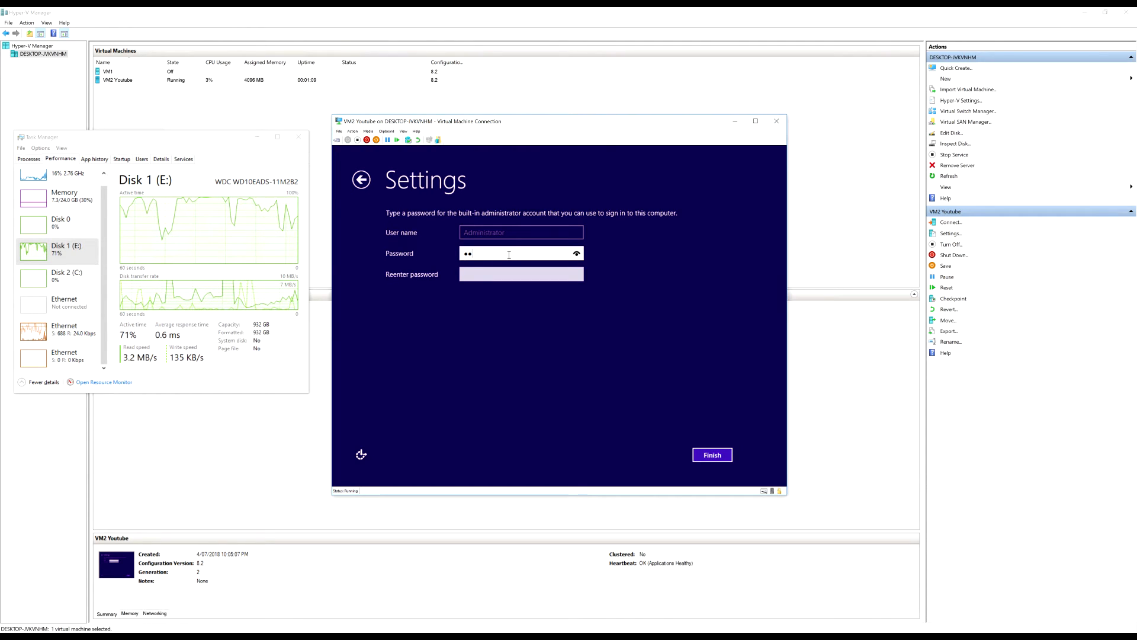
key(Tab)
text(••••••••)
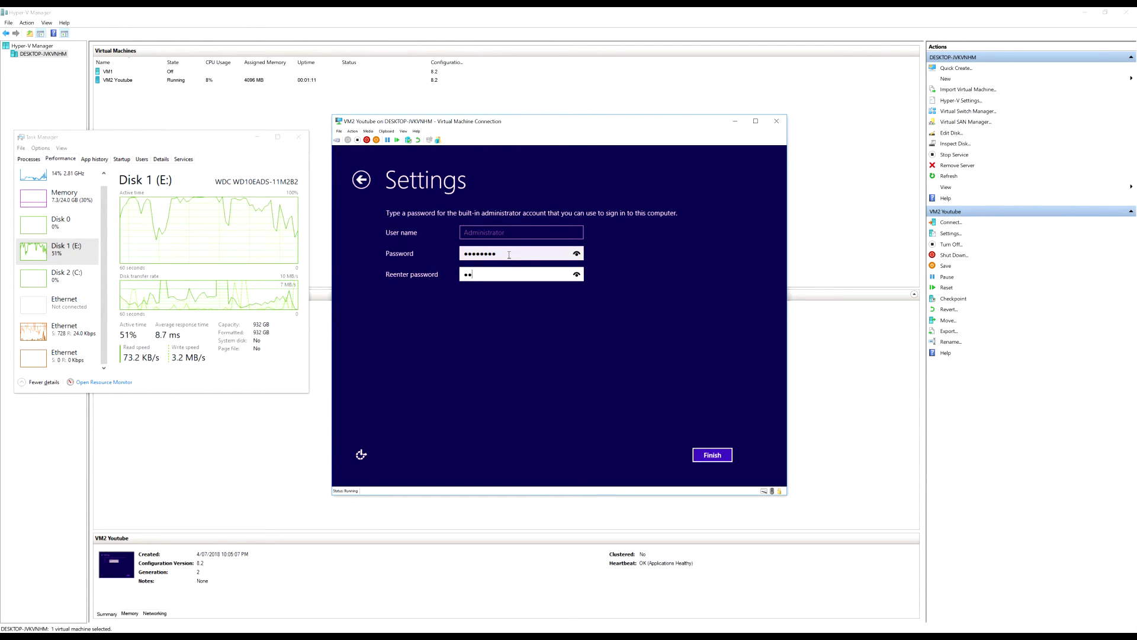
key(Return)
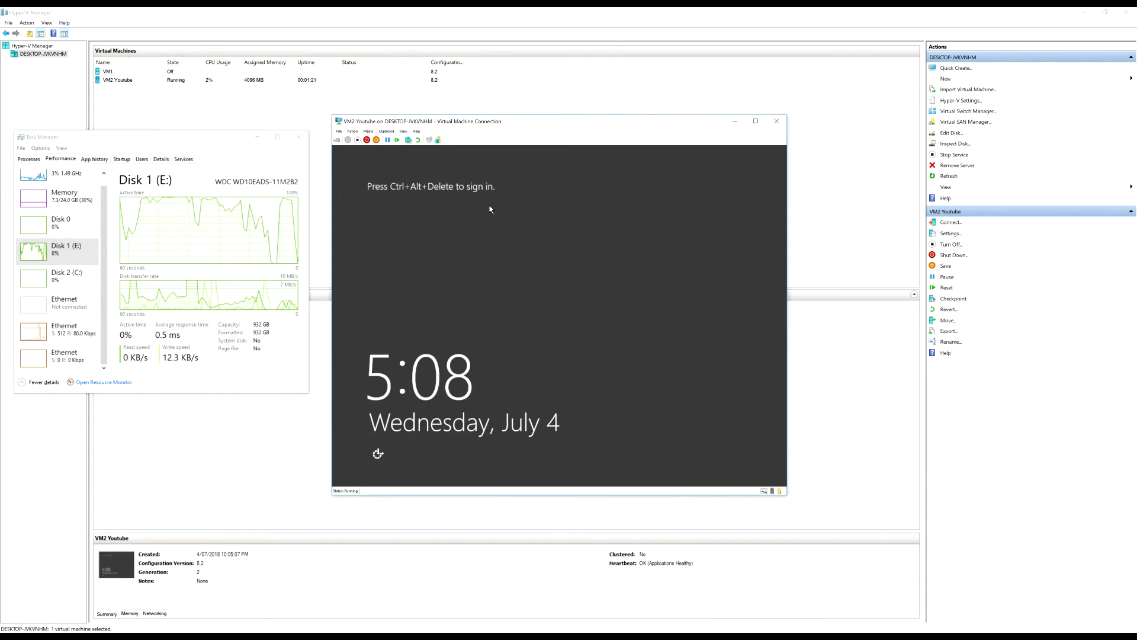
Sign in as Administrator, retrying after an incorrect password, then minimize Server Manager
click(337, 140)
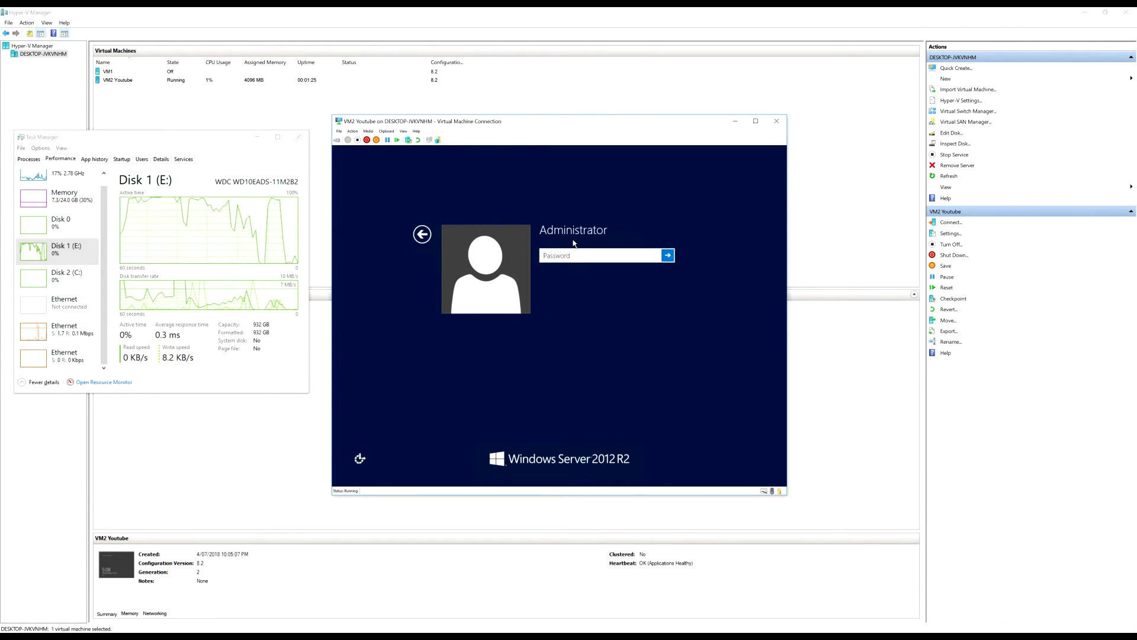
text(********)
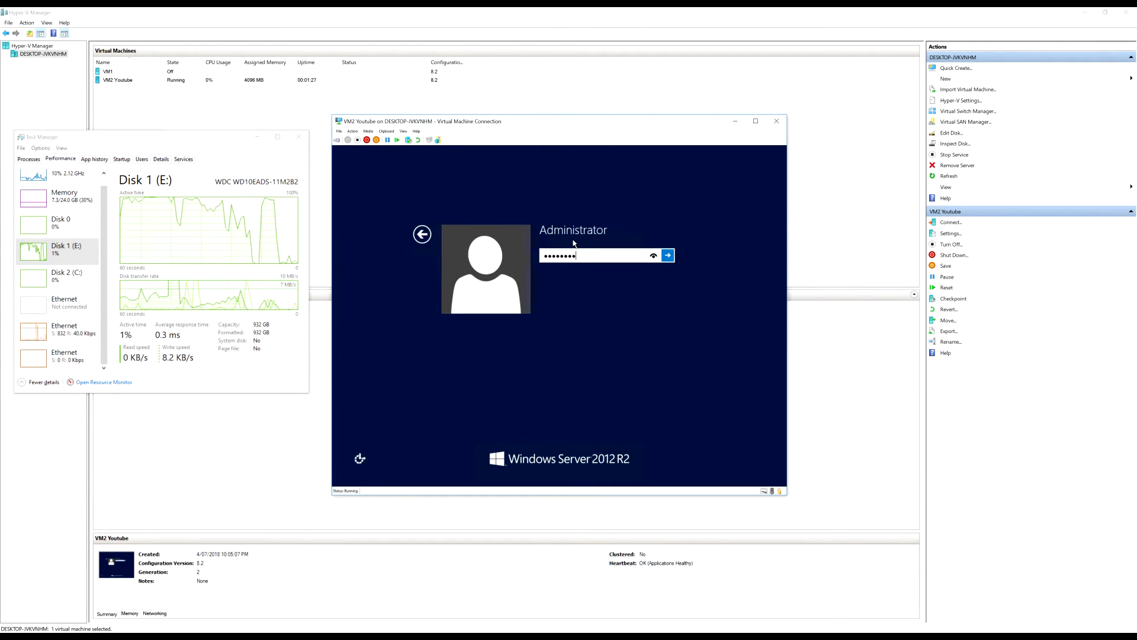
key(Return)
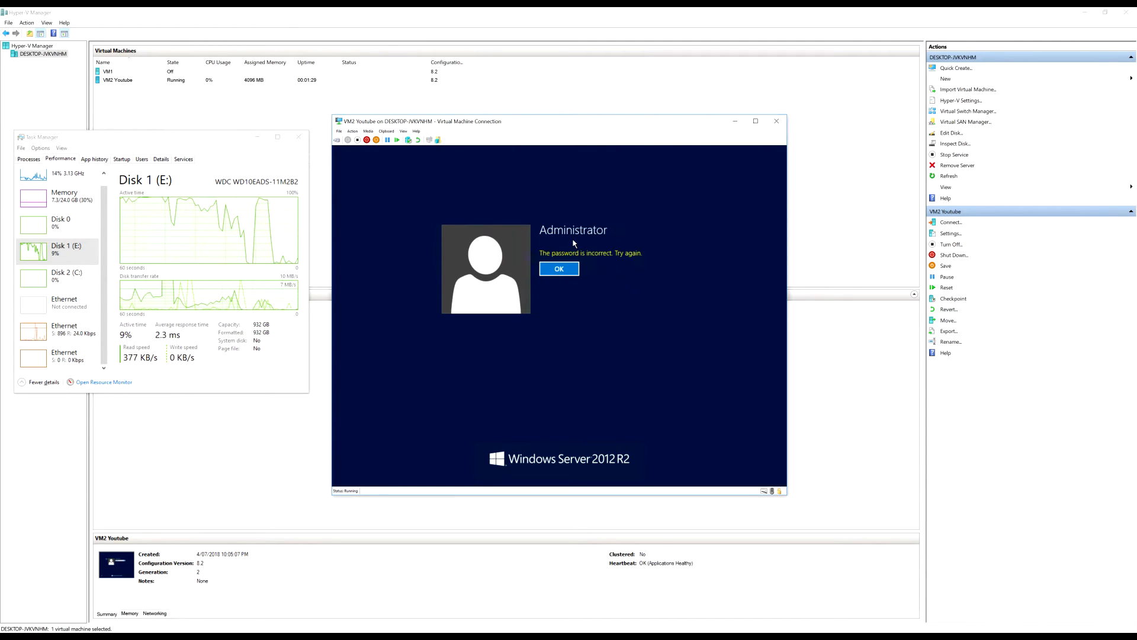
key(Return)
text(****)
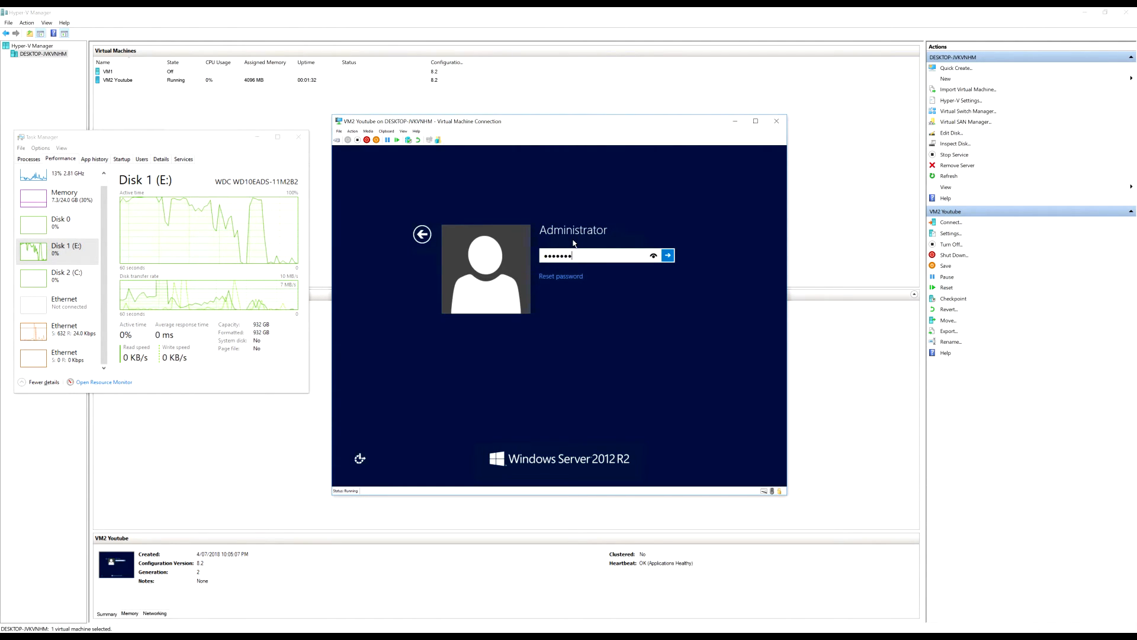
key(Return)
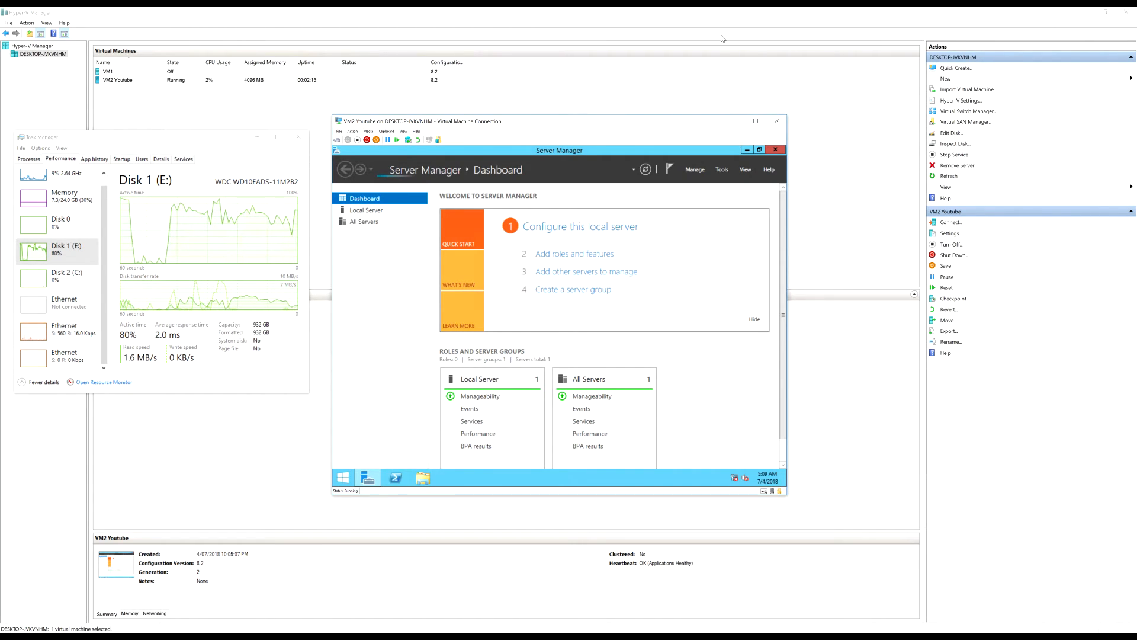
click(748, 150)
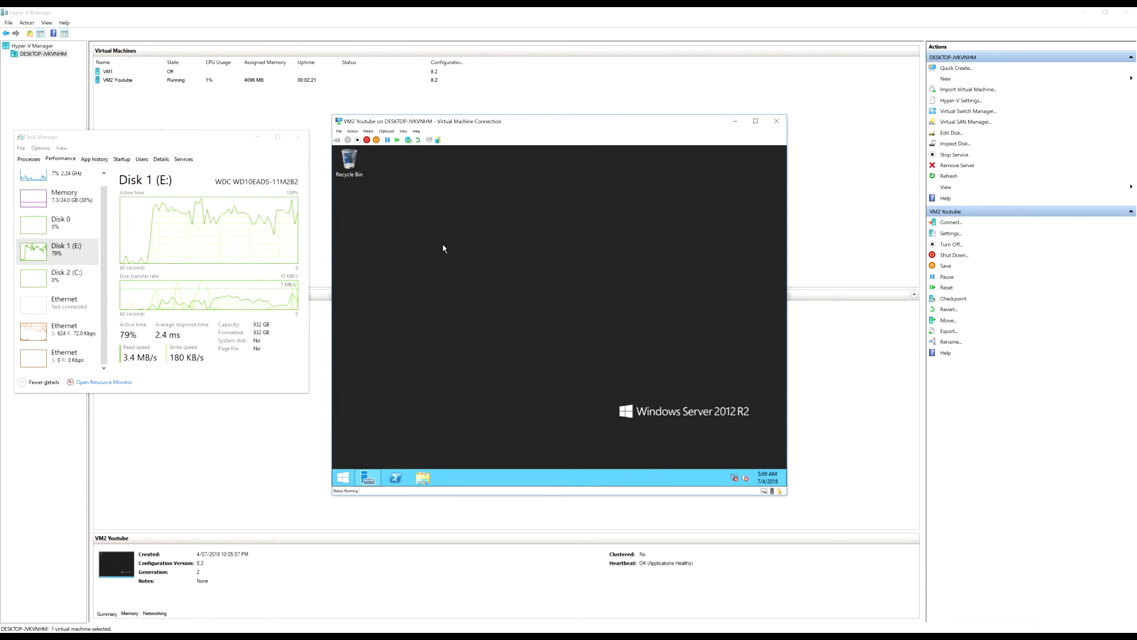
drag(455, 282, 612, 408)
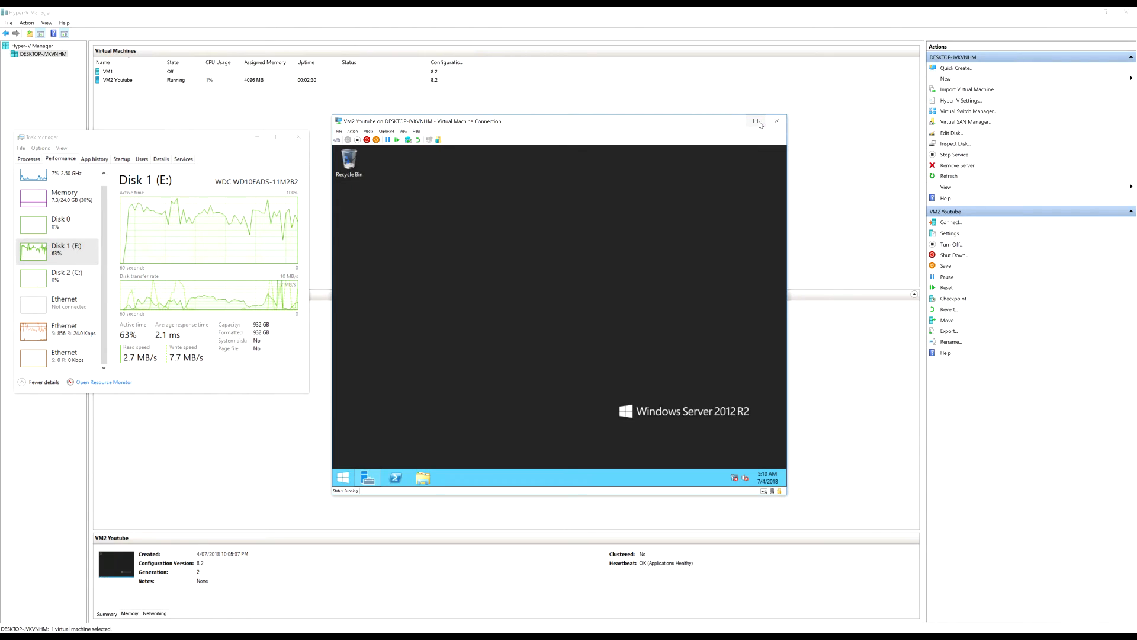
Shut down VM2 Youtube's operating system and close its connection window
click(368, 140)
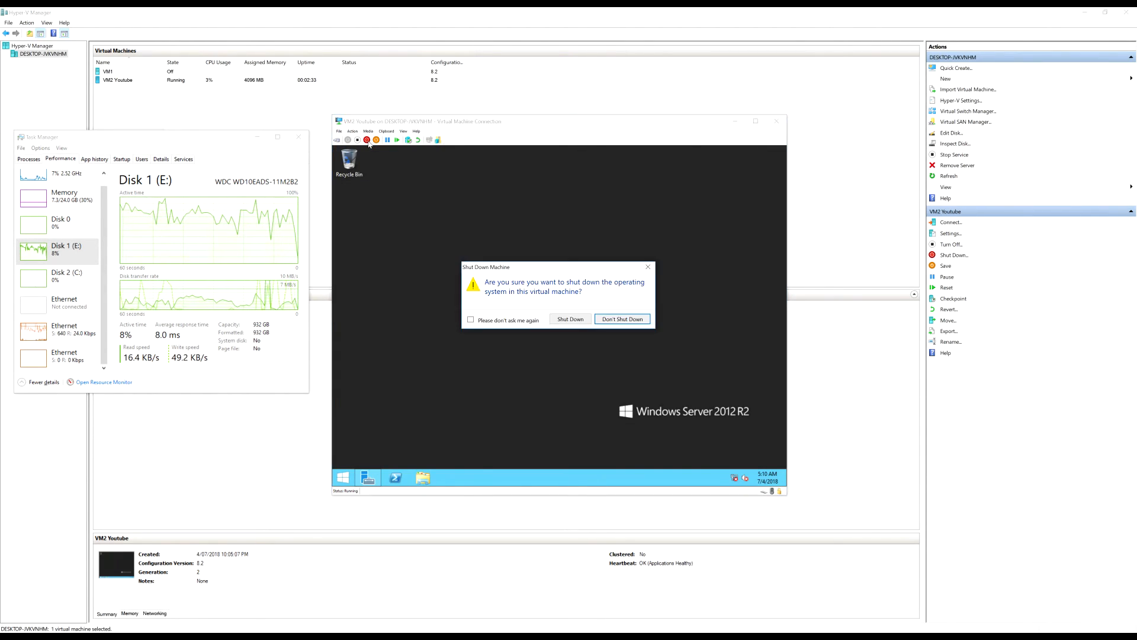
click(570, 319)
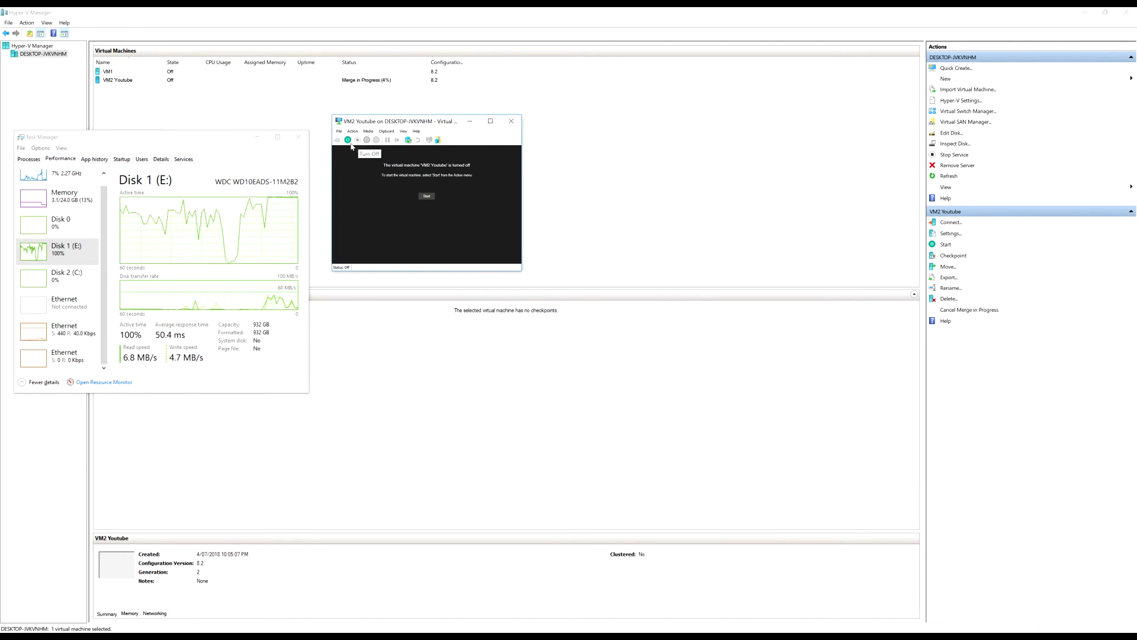
click(511, 121)
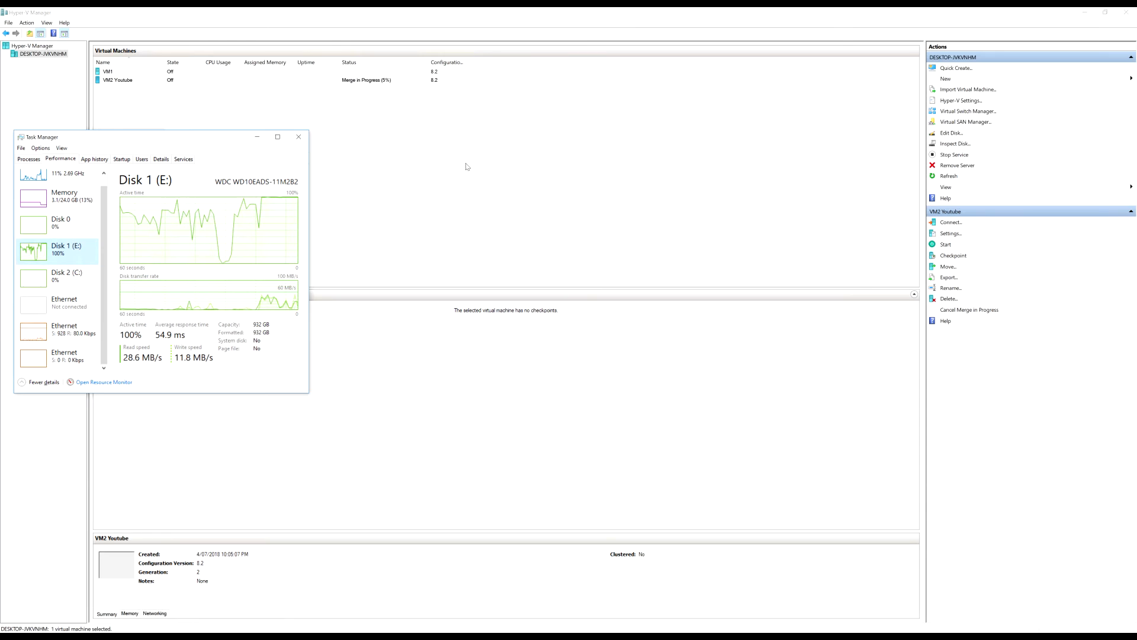
Open the Settings dialog for VM2 Youtube
click(382, 81)
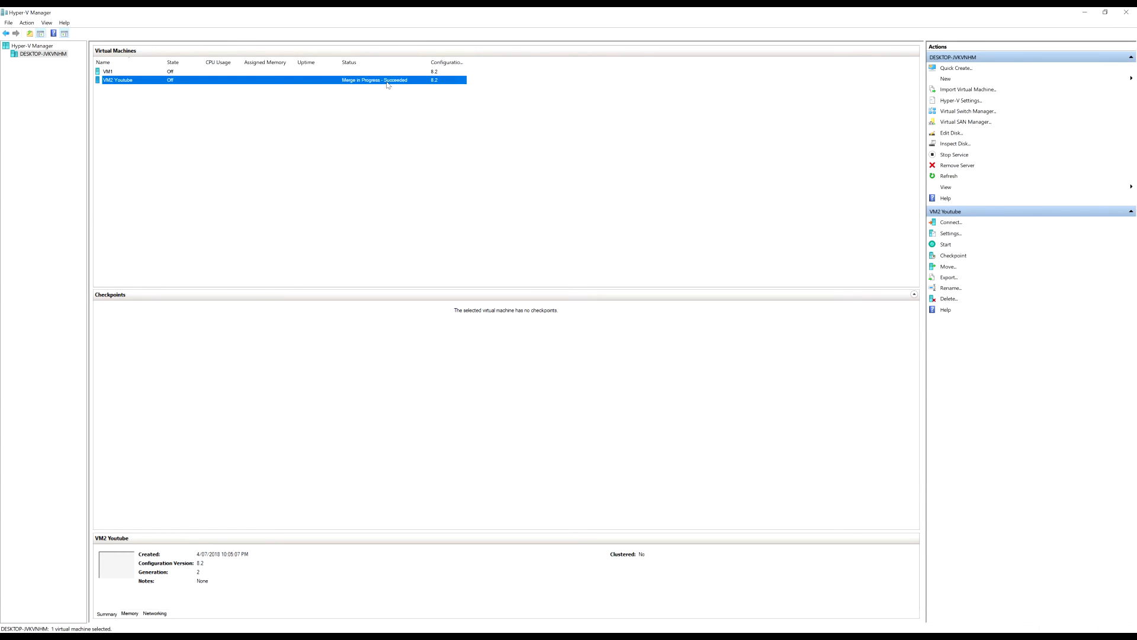
right_click(396, 80)
click(437, 100)
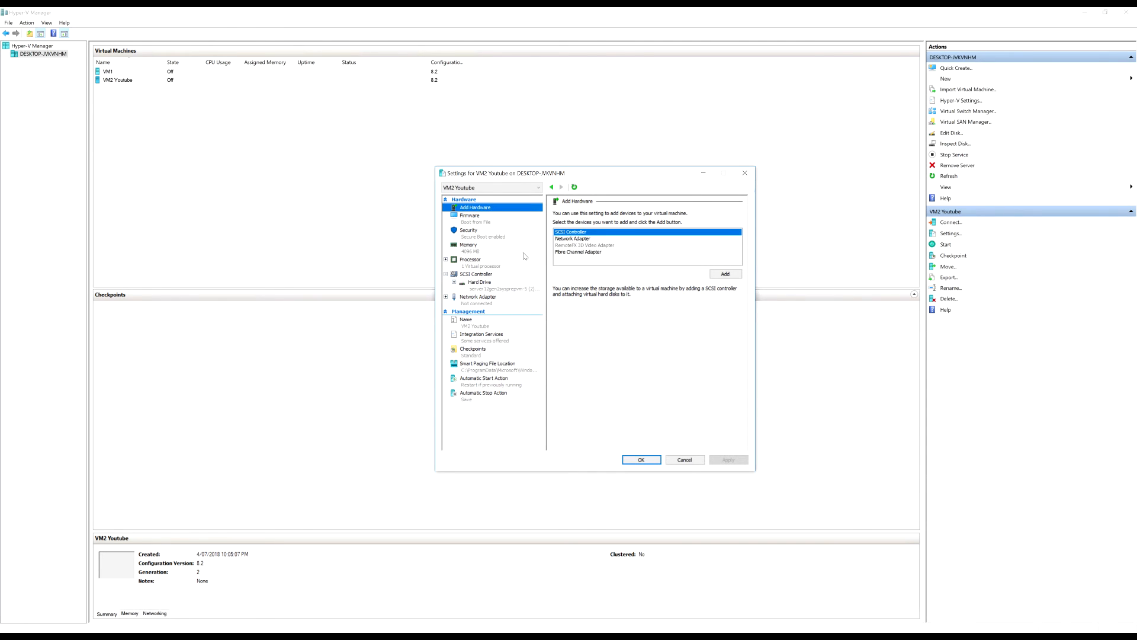
Review Processor, SCSI Controller drive types and the network adapter, leaving it Not Connected
click(468, 266)
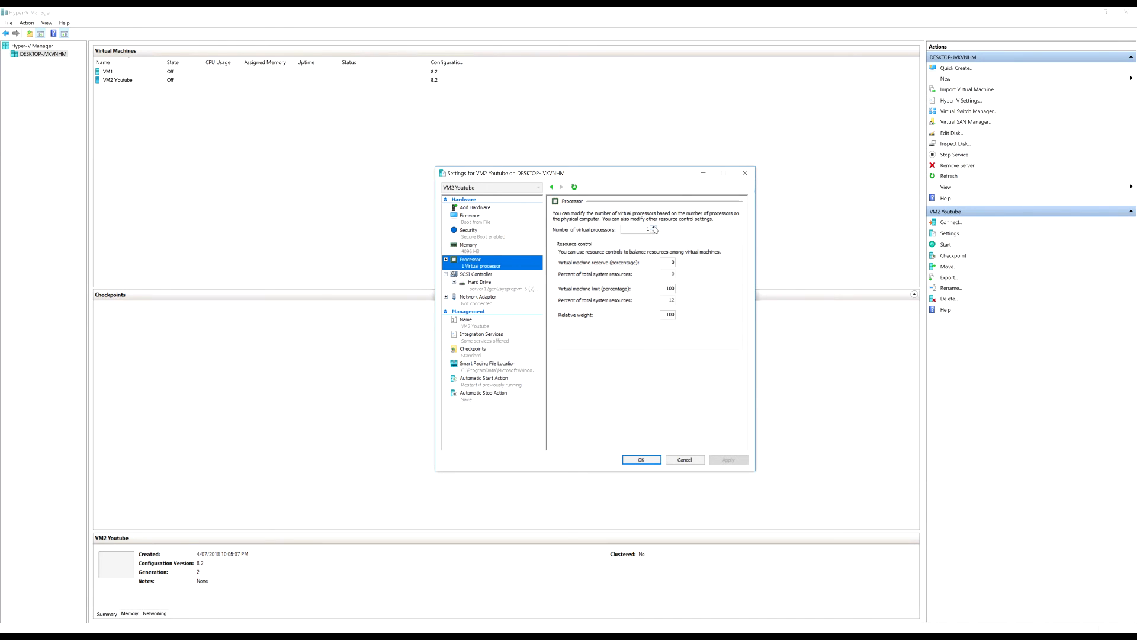
click(475, 276)
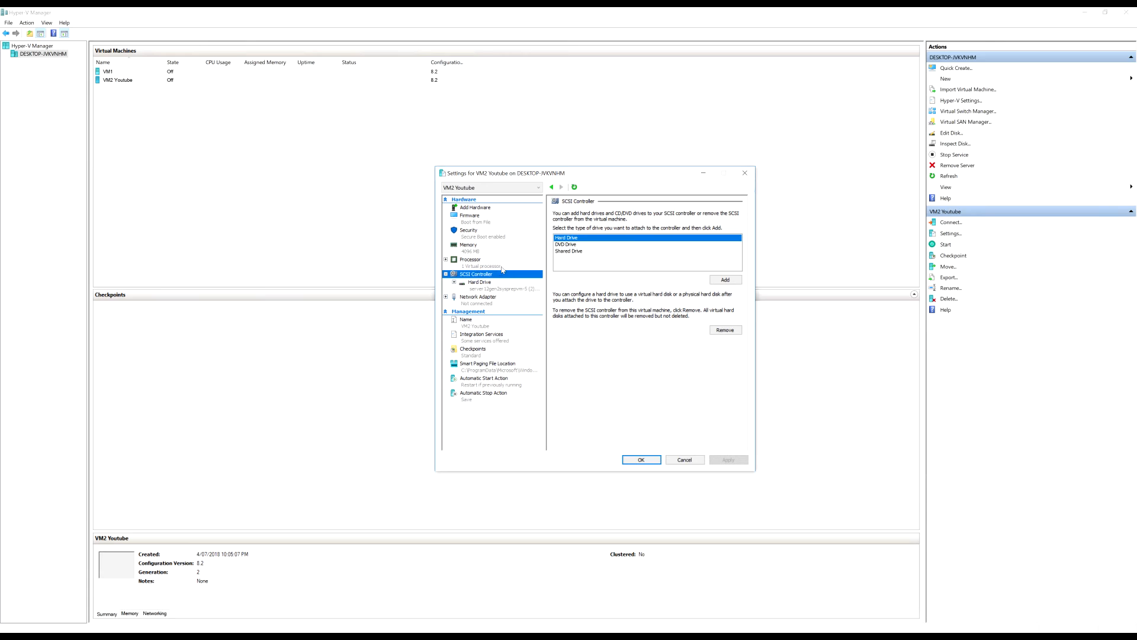
click(581, 251)
click(583, 244)
click(582, 237)
click(589, 252)
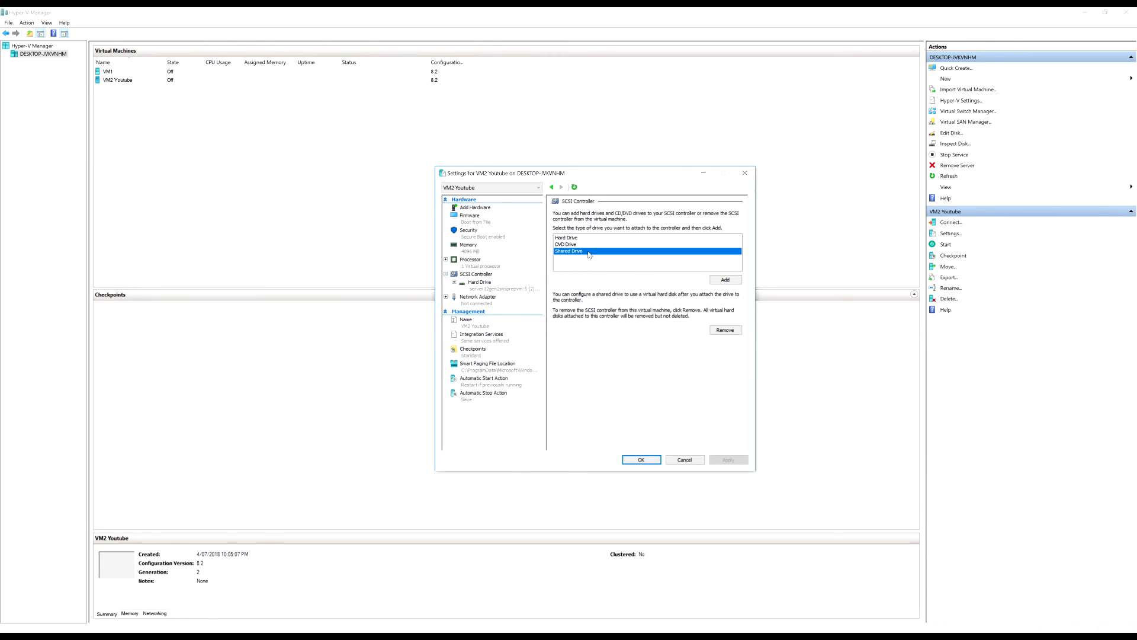
click(489, 296)
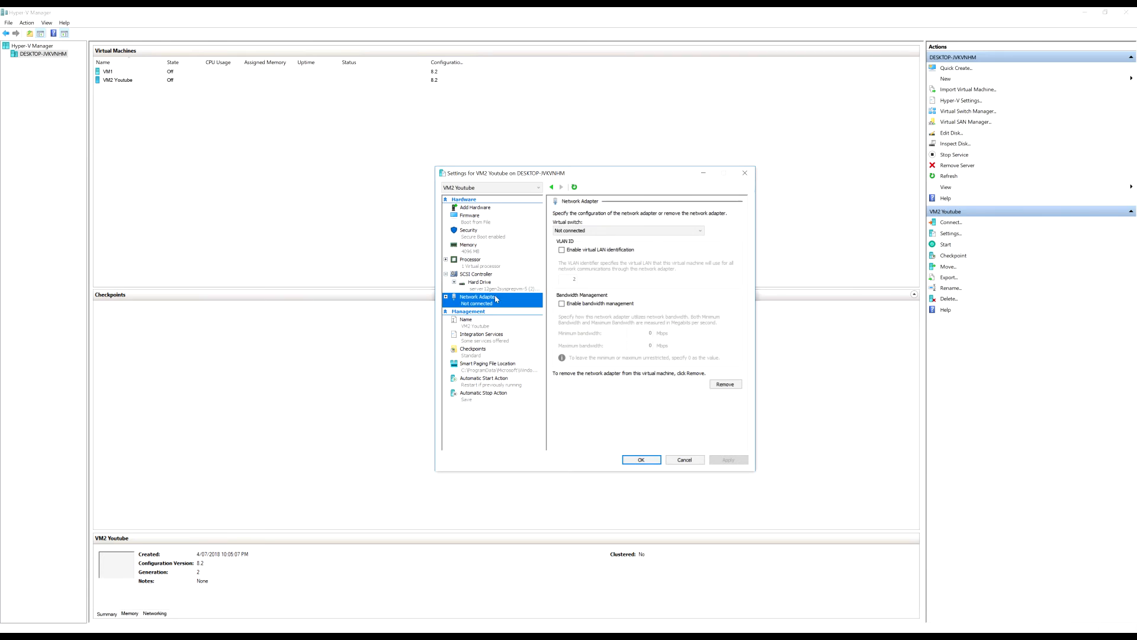
click(596, 231)
click(595, 231)
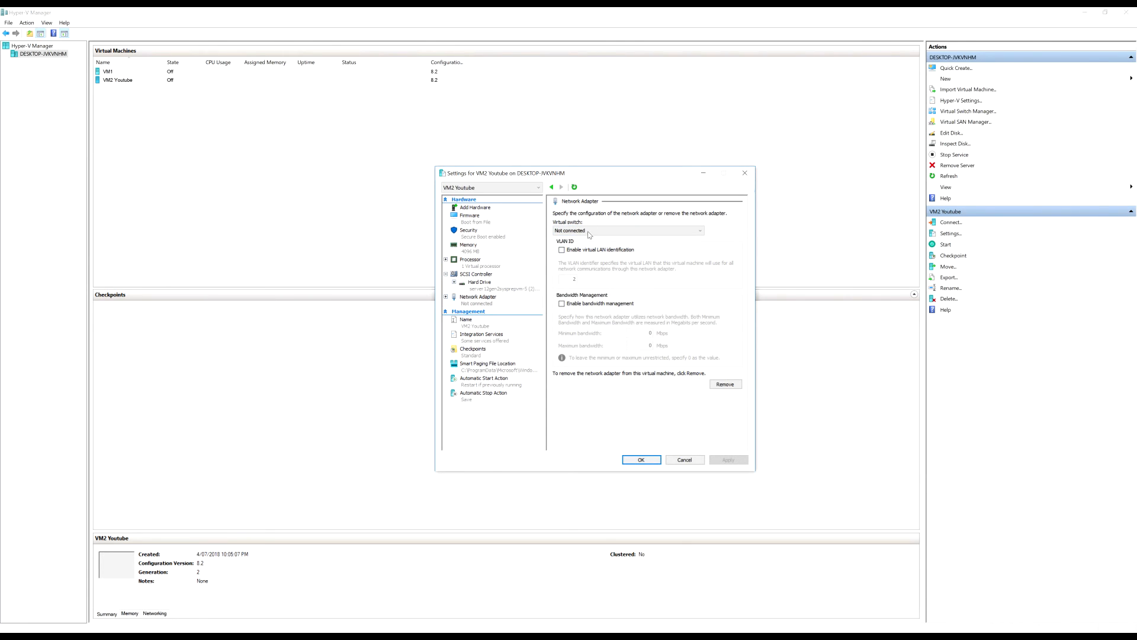
click(590, 233)
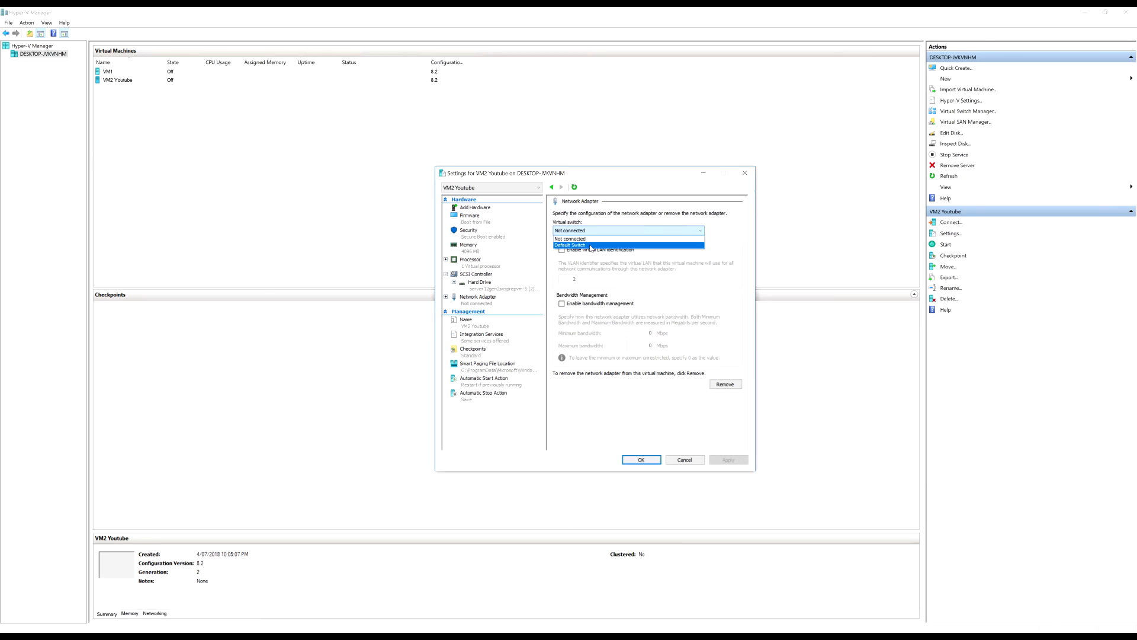
click(715, 268)
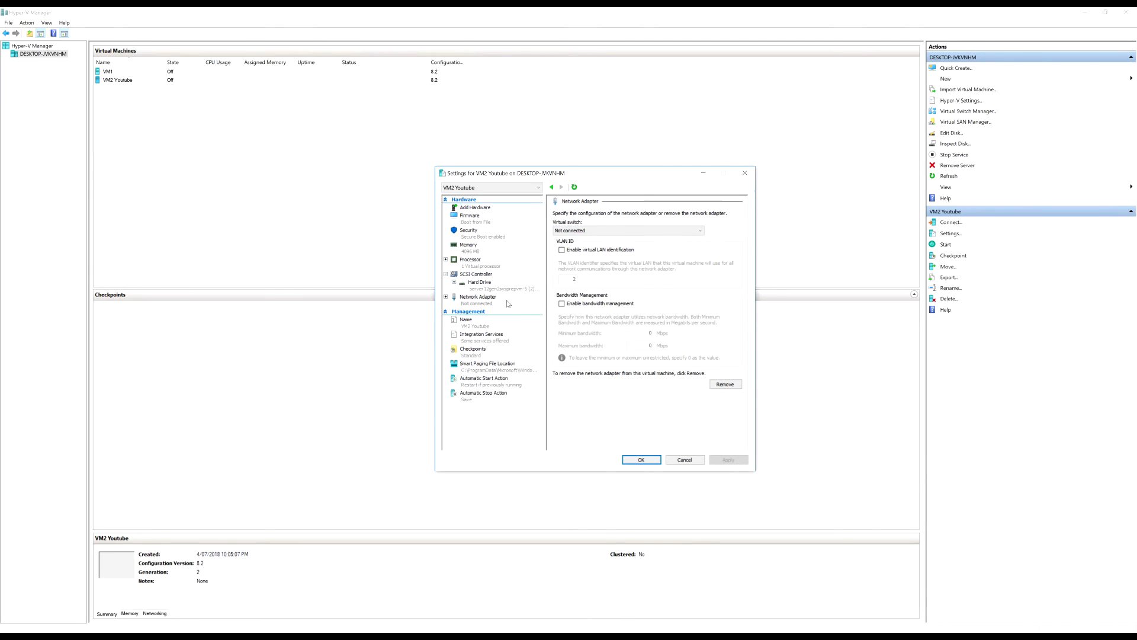
Add a second network adapter, remove it again, and cancel without saving changes
click(471, 209)
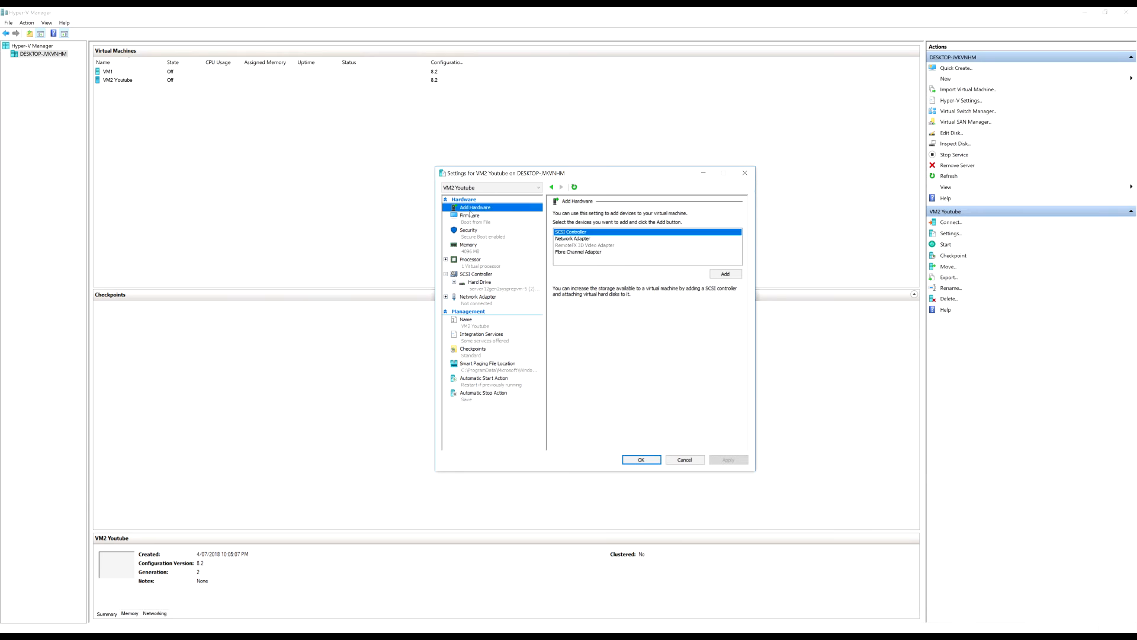
click(584, 240)
click(725, 273)
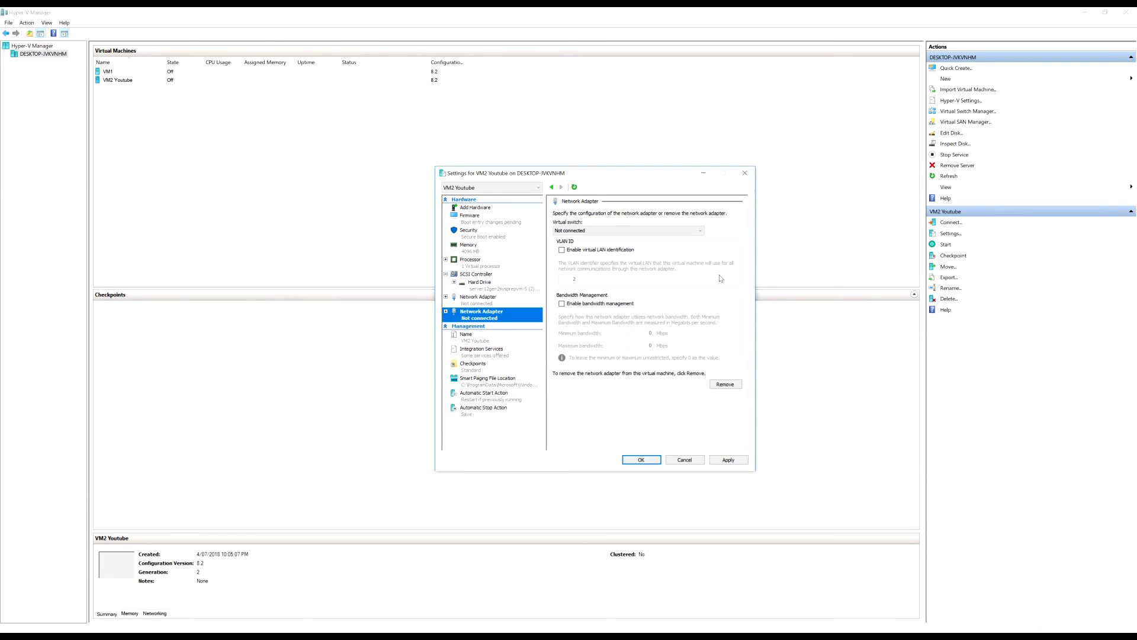
click(601, 234)
click(605, 239)
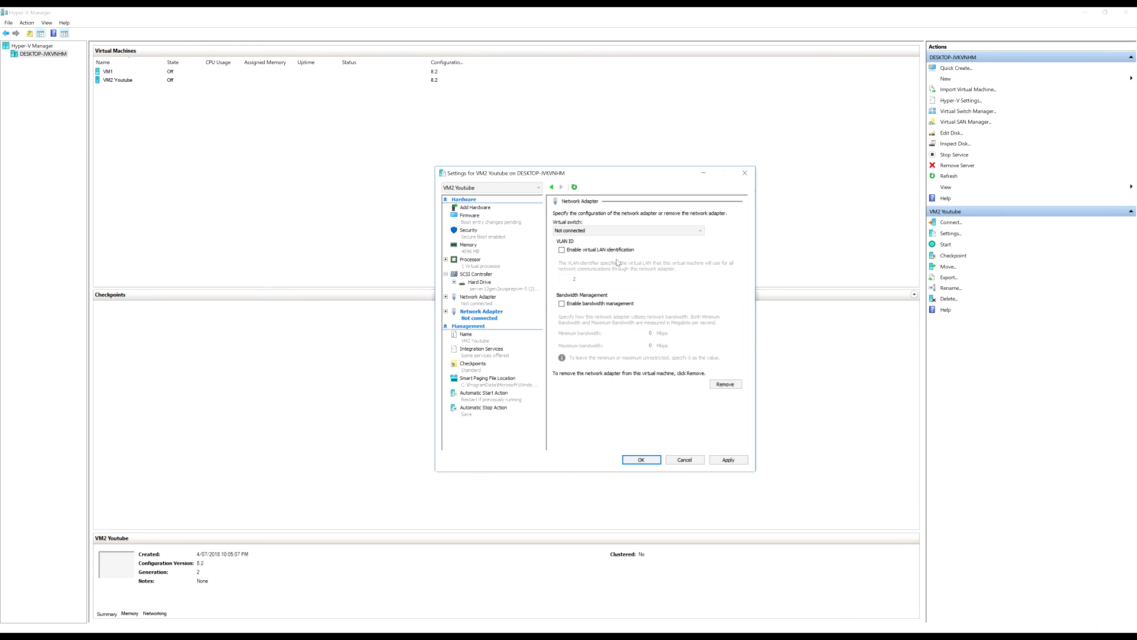
right_click(486, 321)
click(470, 319)
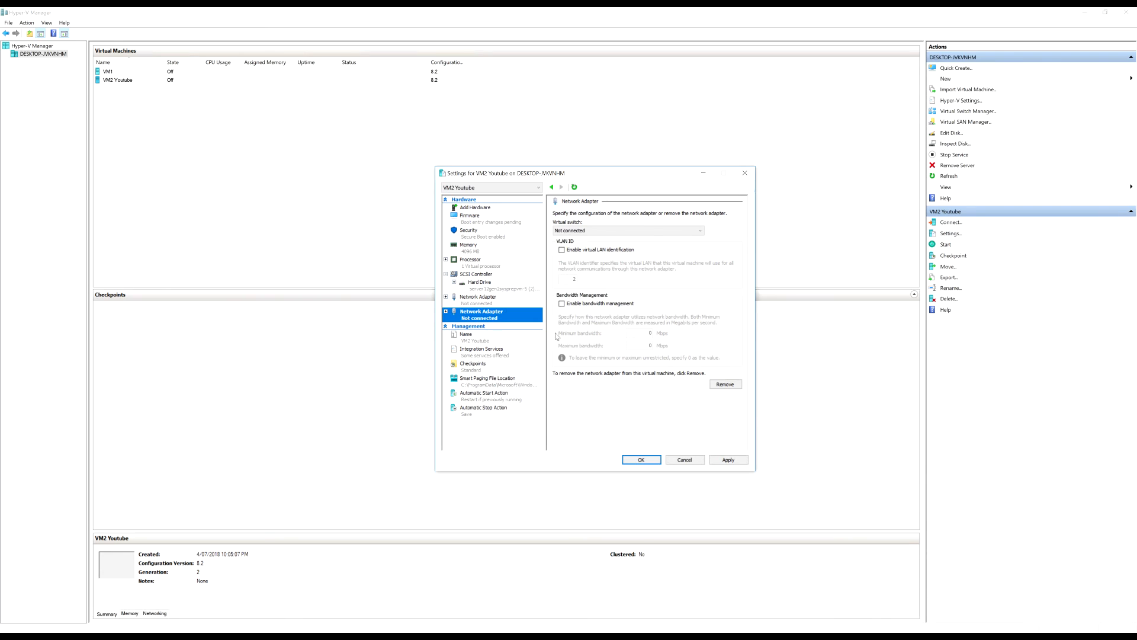
click(726, 385)
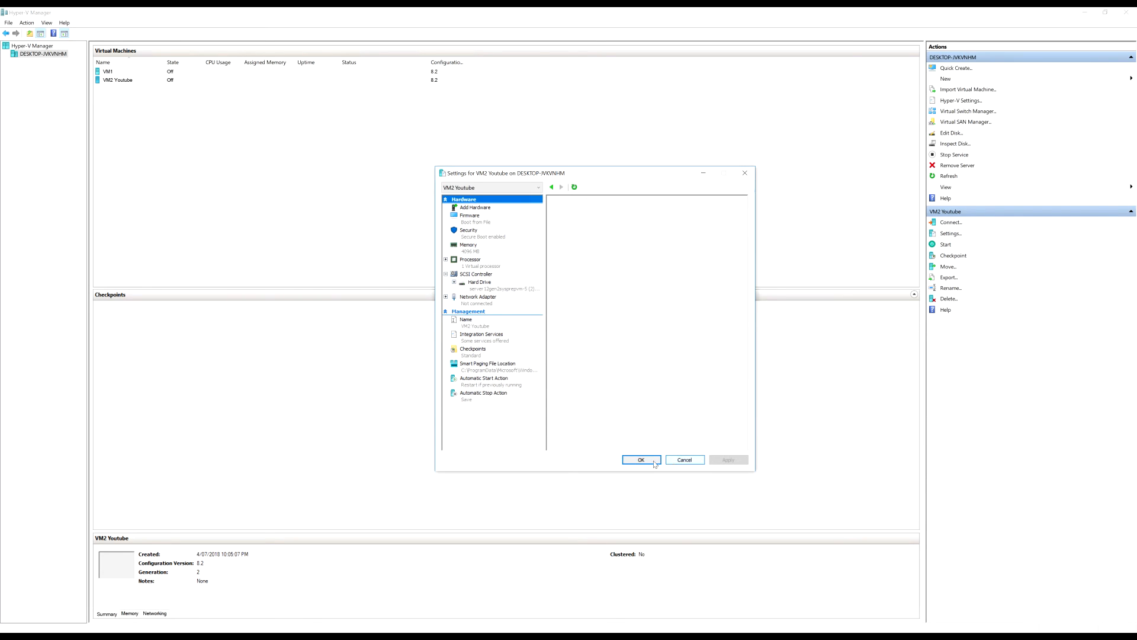
click(686, 461)
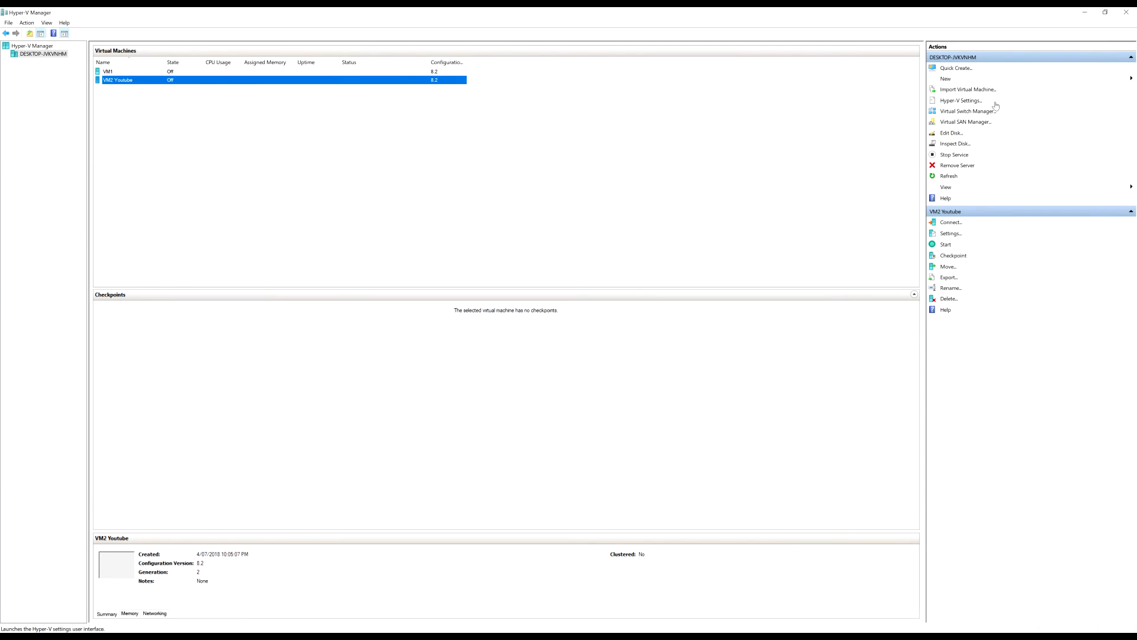
click(961, 100)
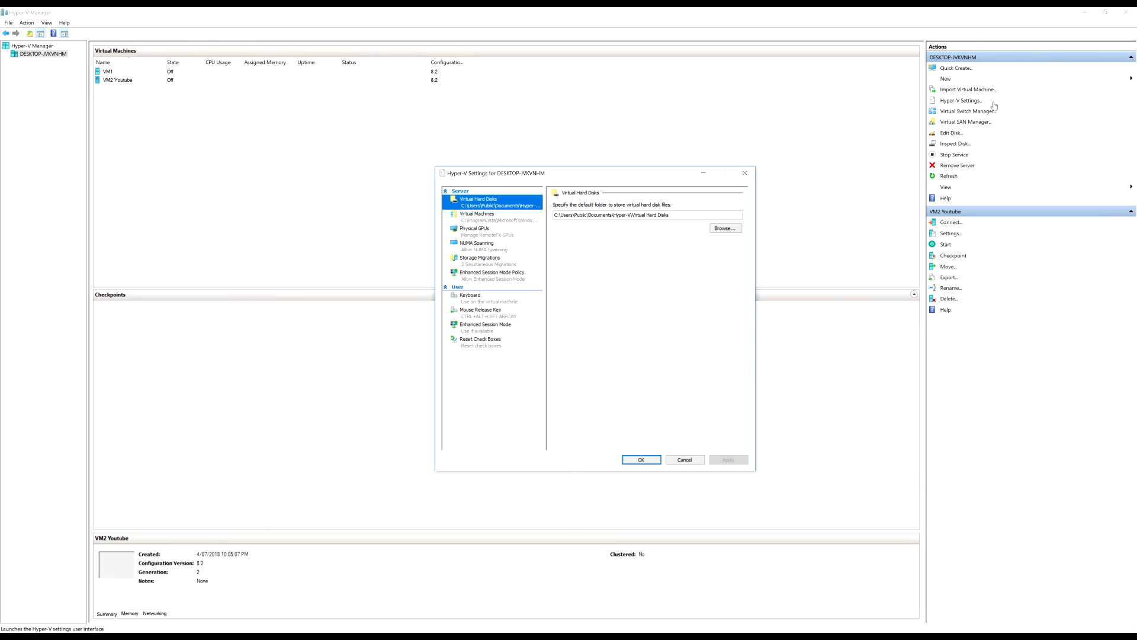
click(486, 276)
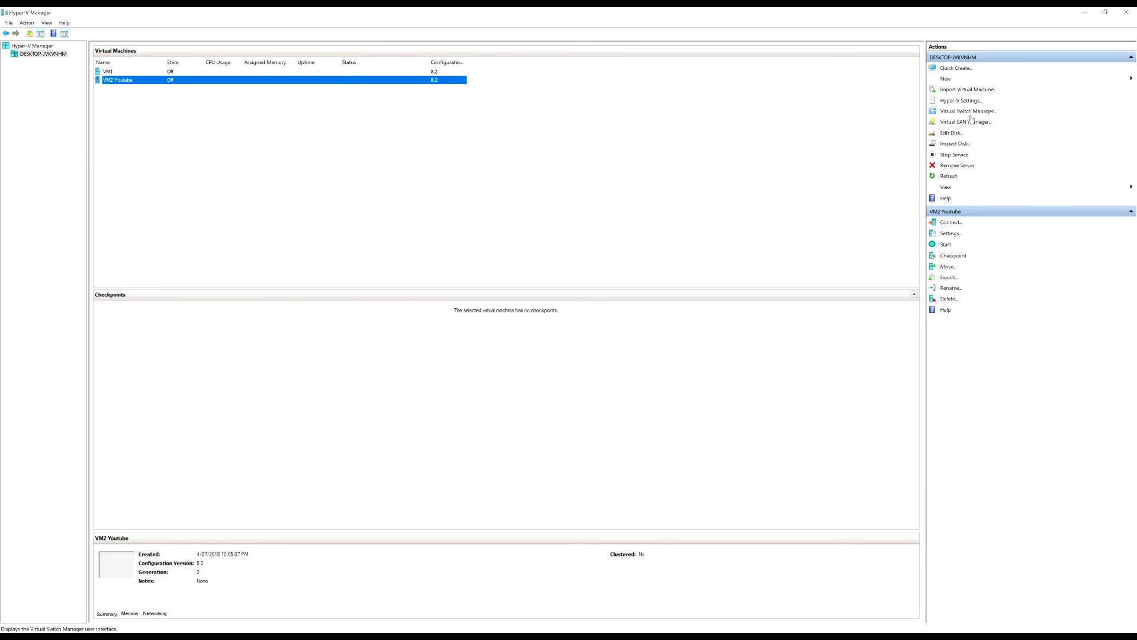
click(974, 112)
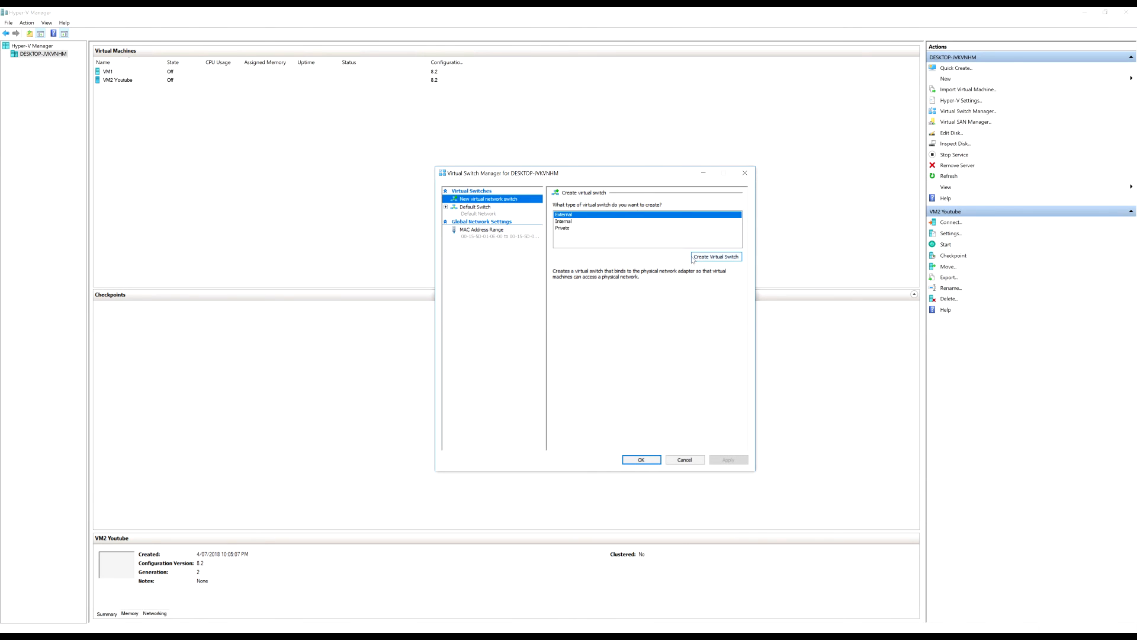
click(580, 221)
click(567, 229)
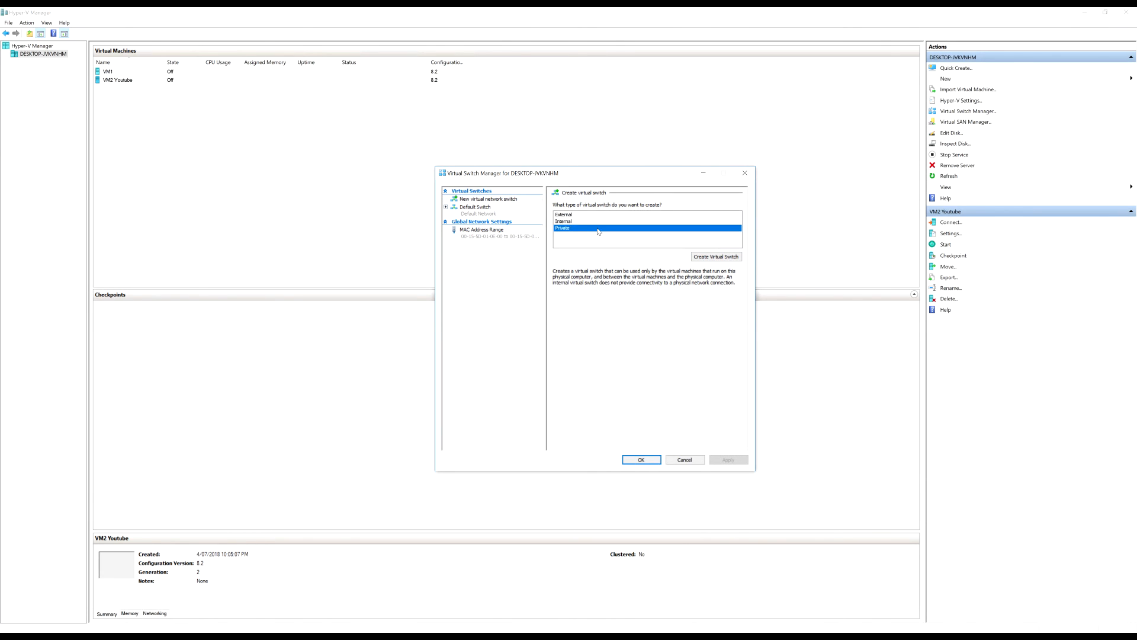
click(710, 257)
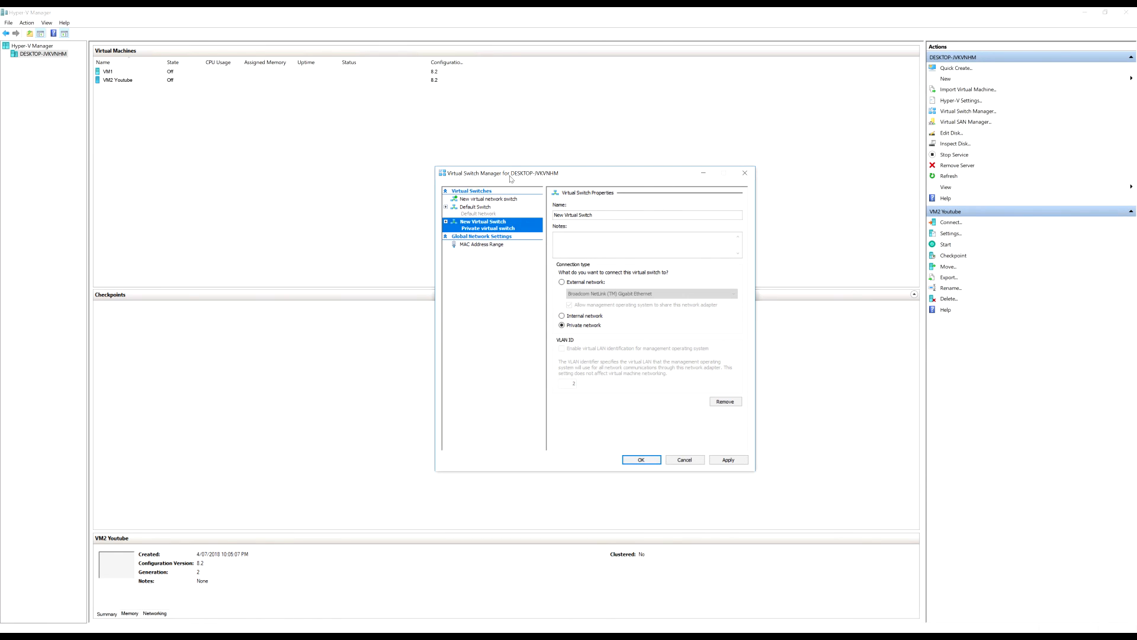
click(745, 173)
click(526, 147)
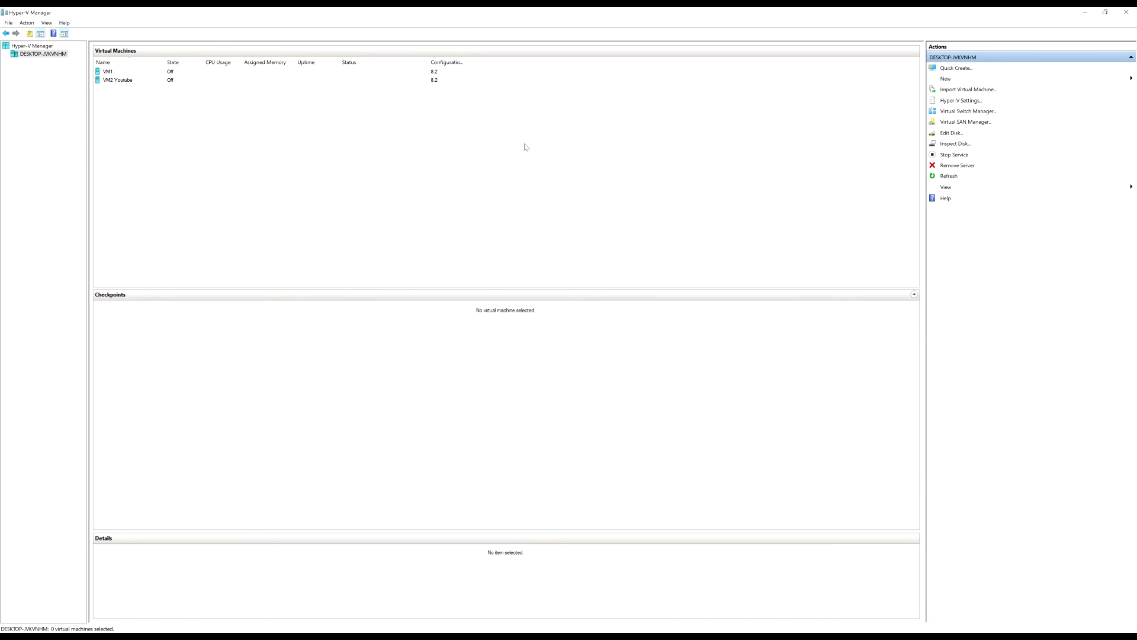